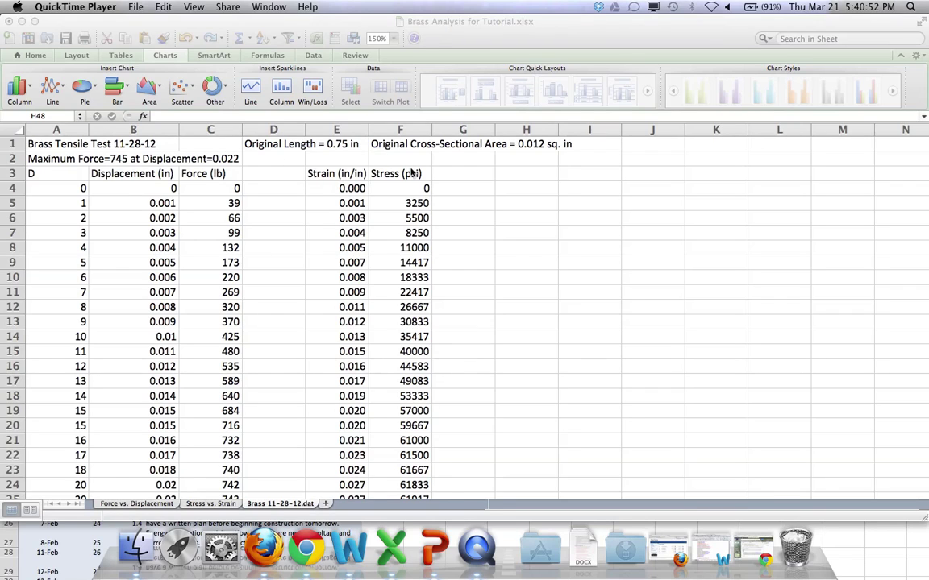
Compare the Force vs. Displacement and Stress vs. Strain charts of the brass tensile test
click(157, 505)
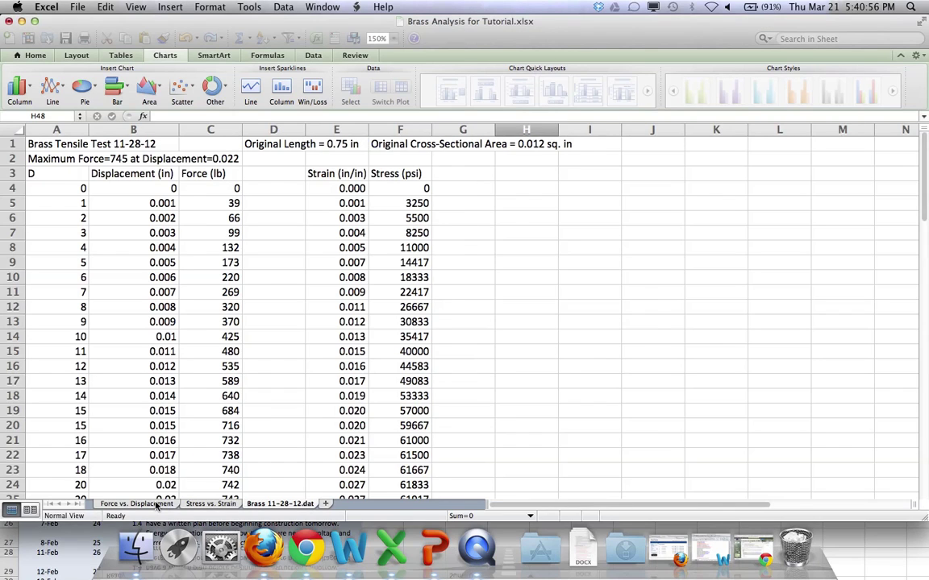
click(157, 505)
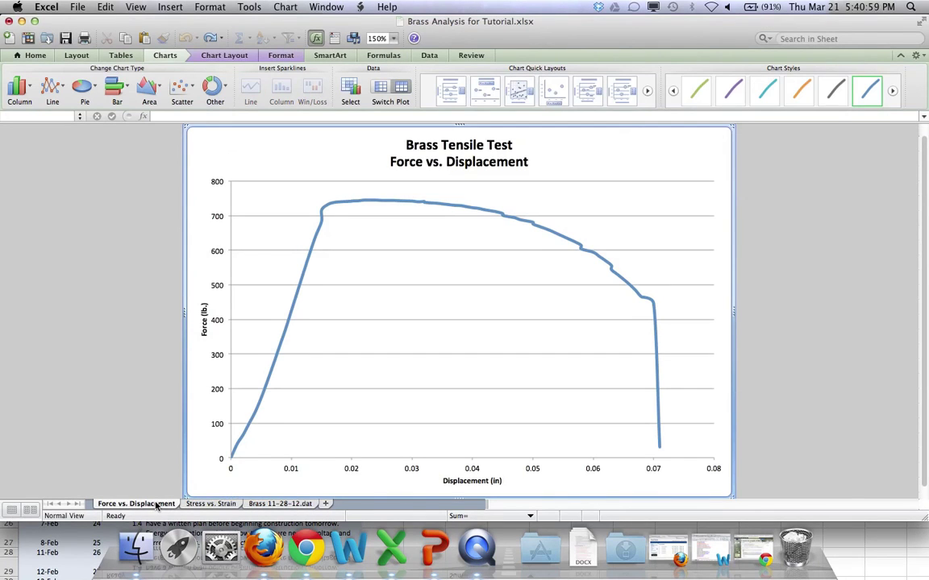
click(198, 505)
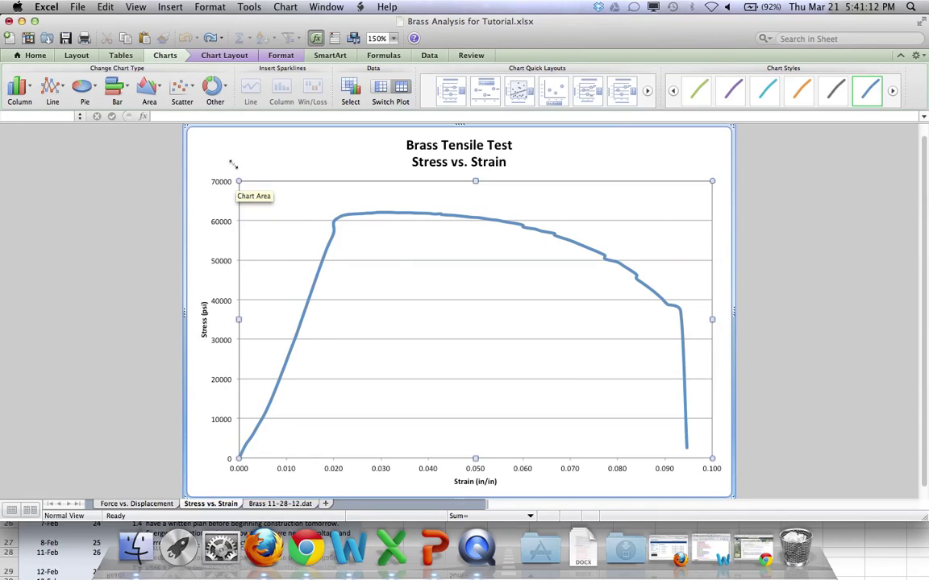
click(138, 505)
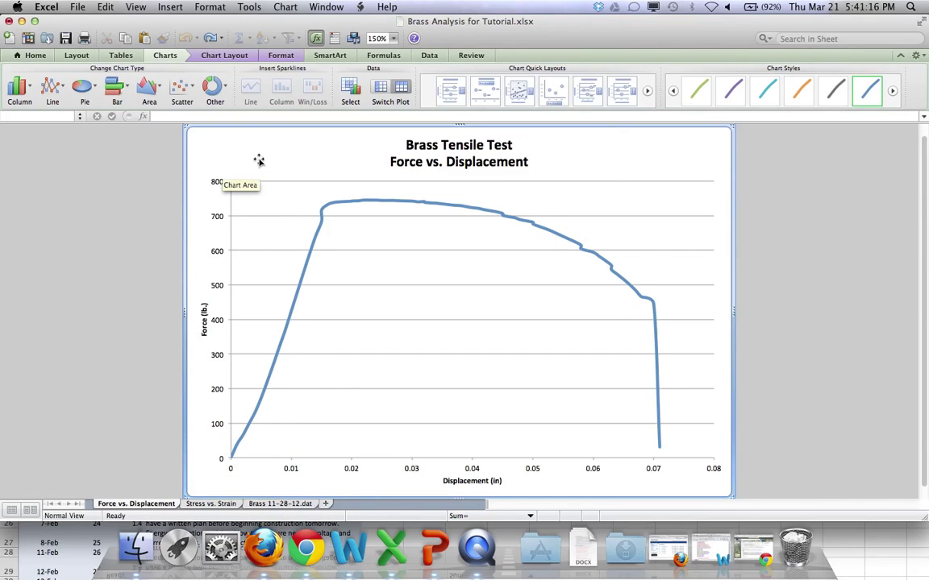
click(204, 504)
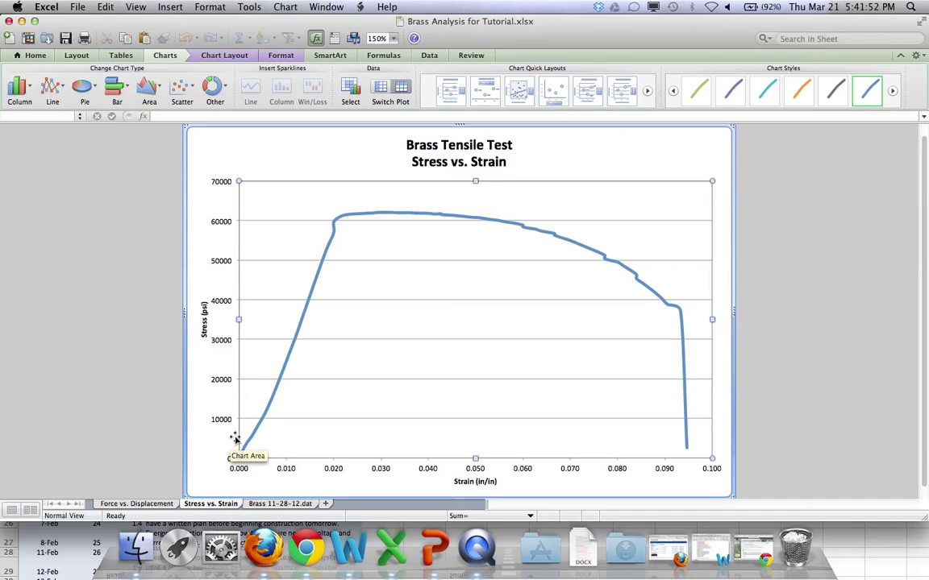
Return to the Force vs. Displacement chart and narrow the workbook window to uncover the equations slide beside it
click(137, 504)
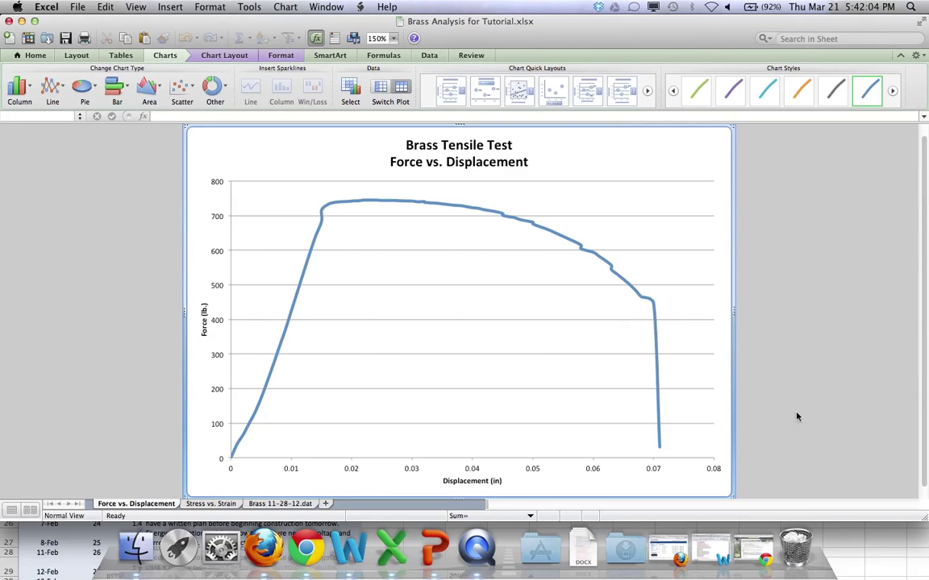
drag(924, 520, 502, 528)
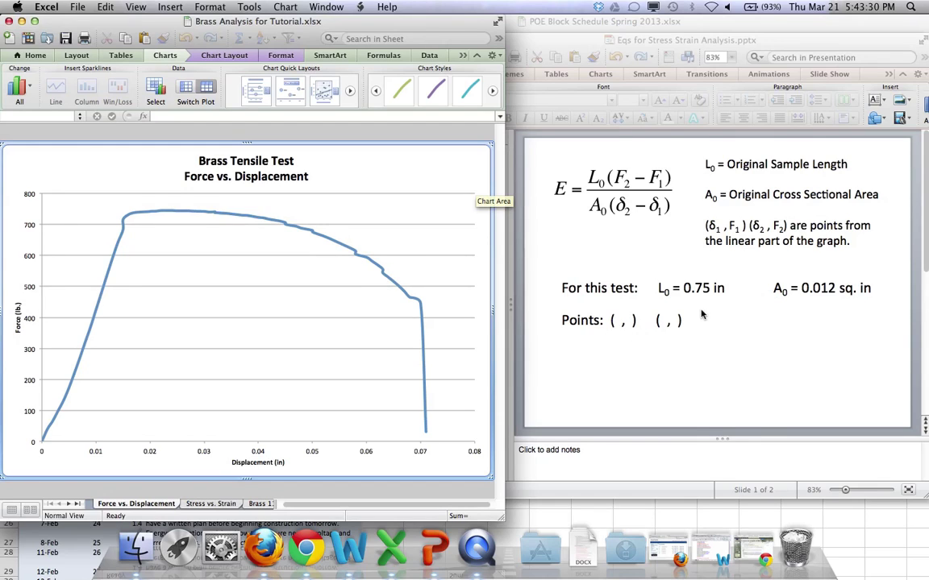
Give the single data point (0.006, 220) low on the curve's linear part a diamond marker of size 10
mouse_move(111, 262)
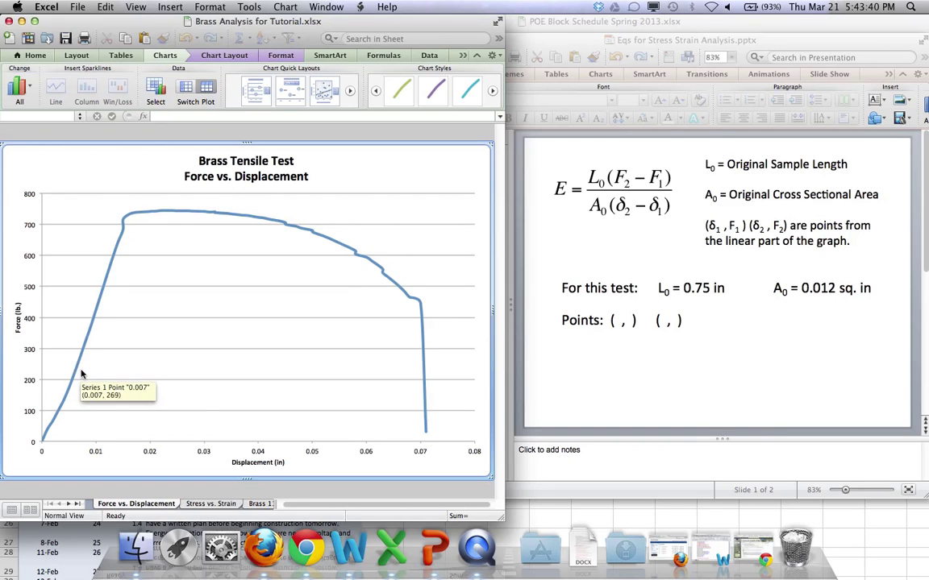
mouse_move(74, 387)
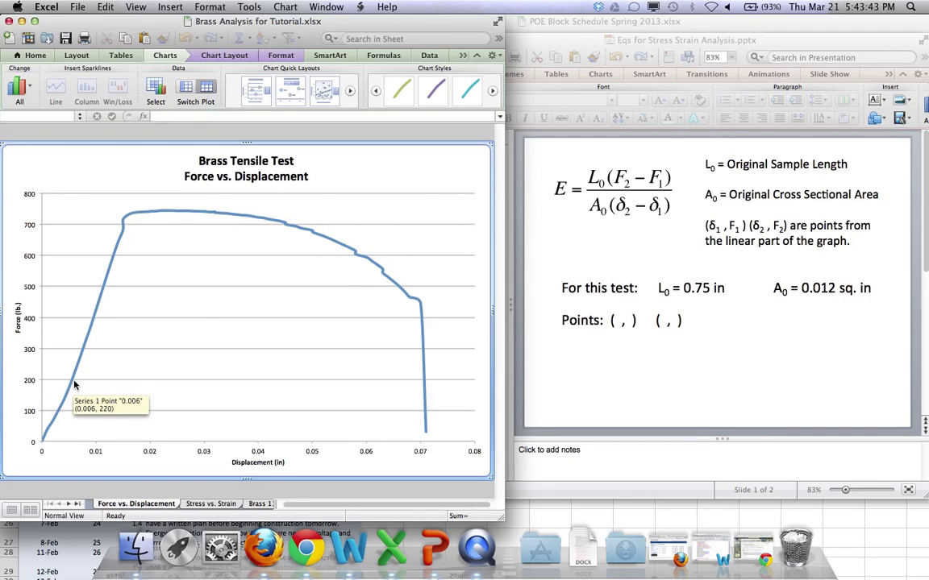
click(73, 386)
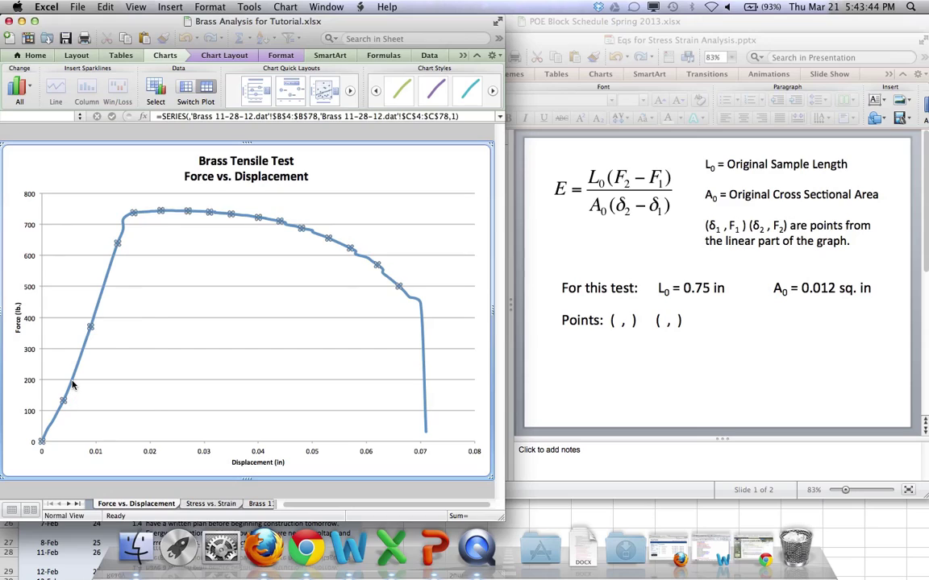
click(73, 386)
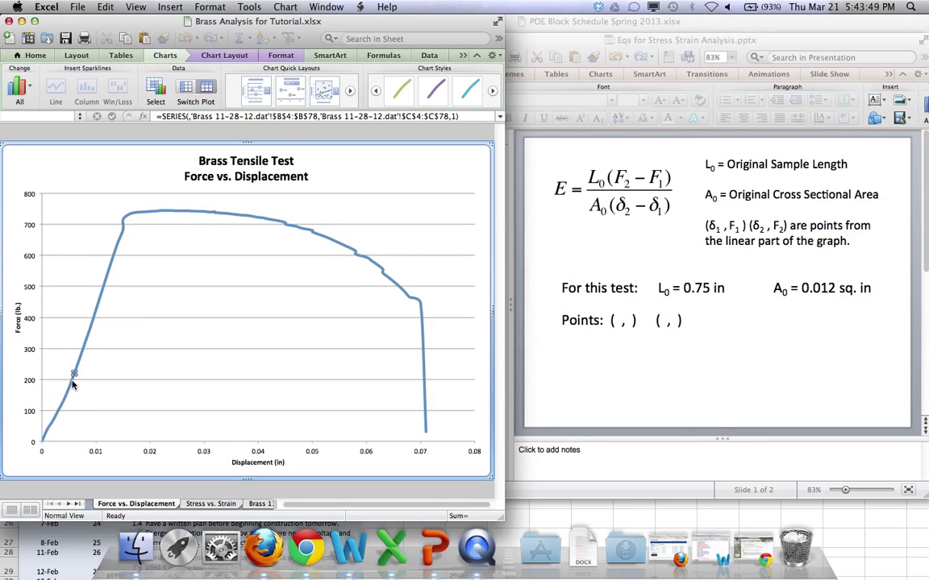
mouse_move(74, 378)
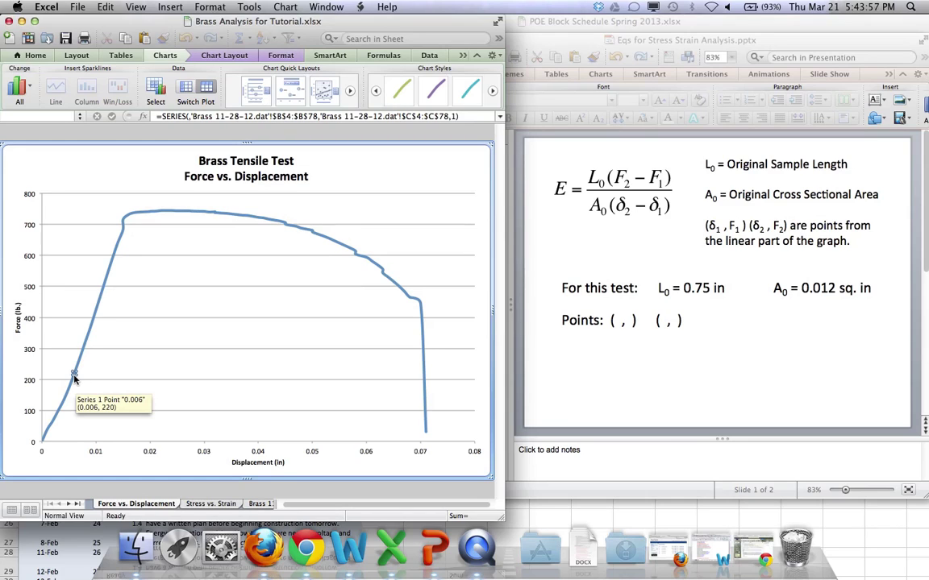
right_click(74, 377)
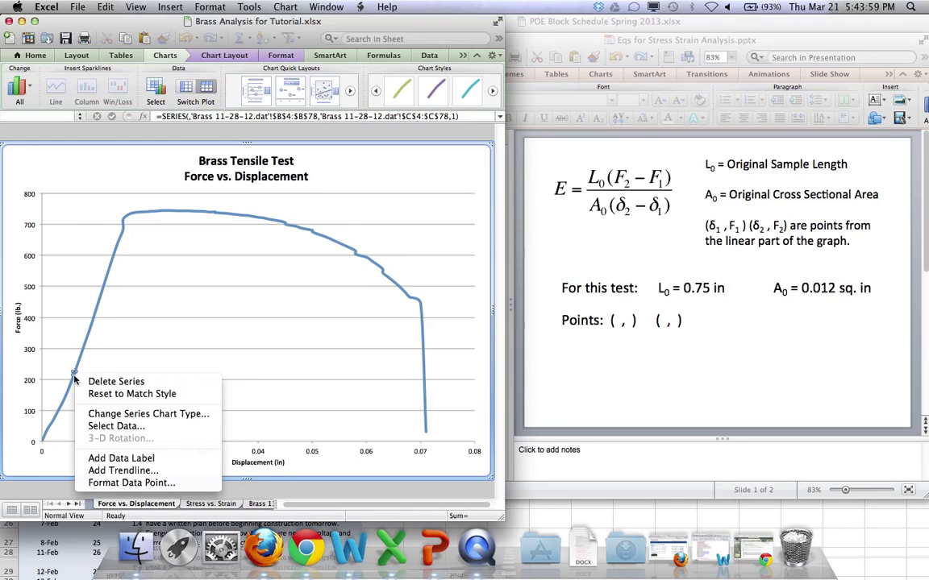
click(131, 483)
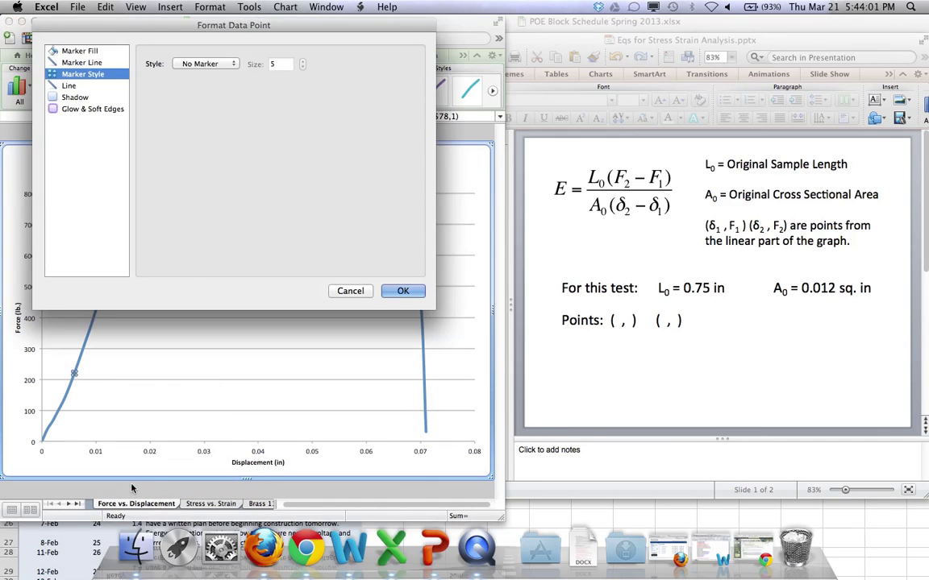
click(232, 64)
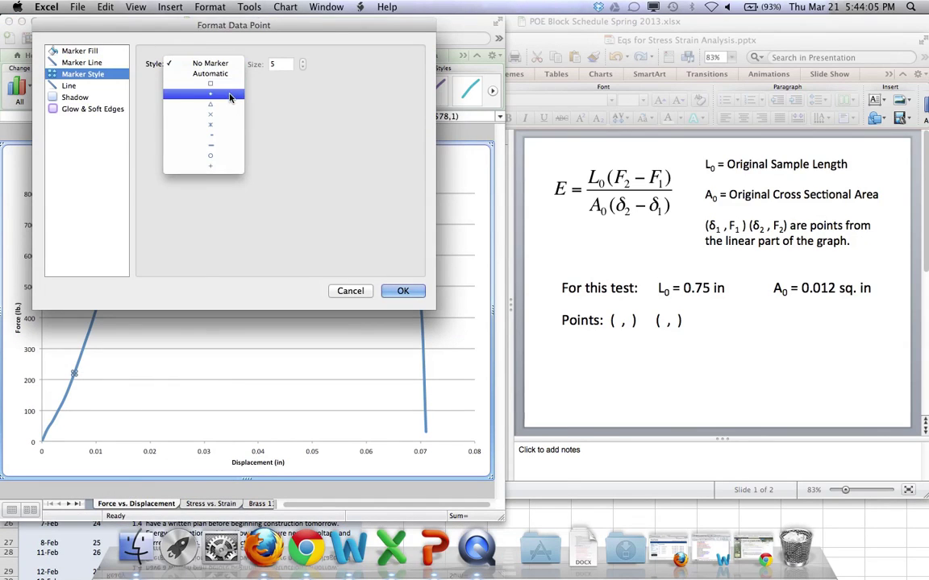
click(229, 96)
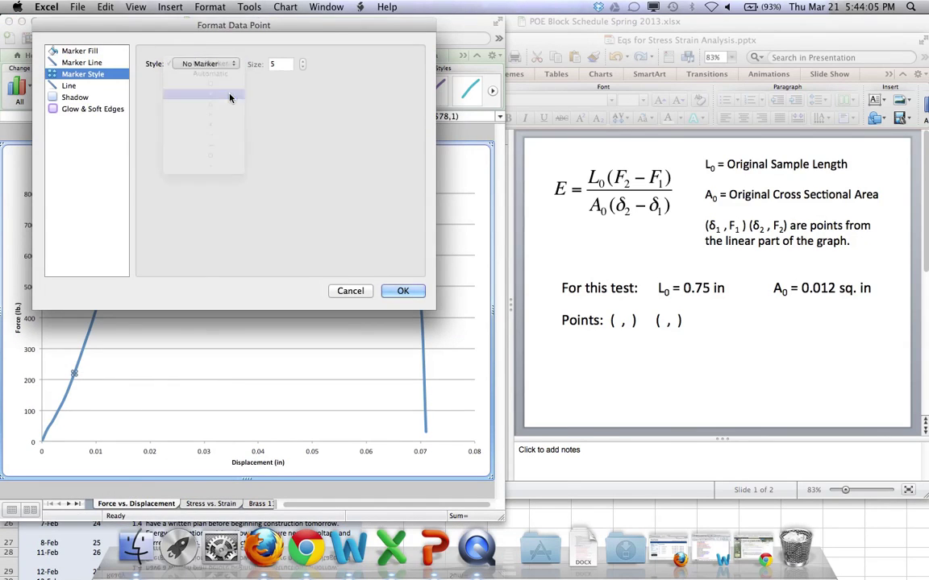
click(303, 62)
click(303, 61)
click(303, 62)
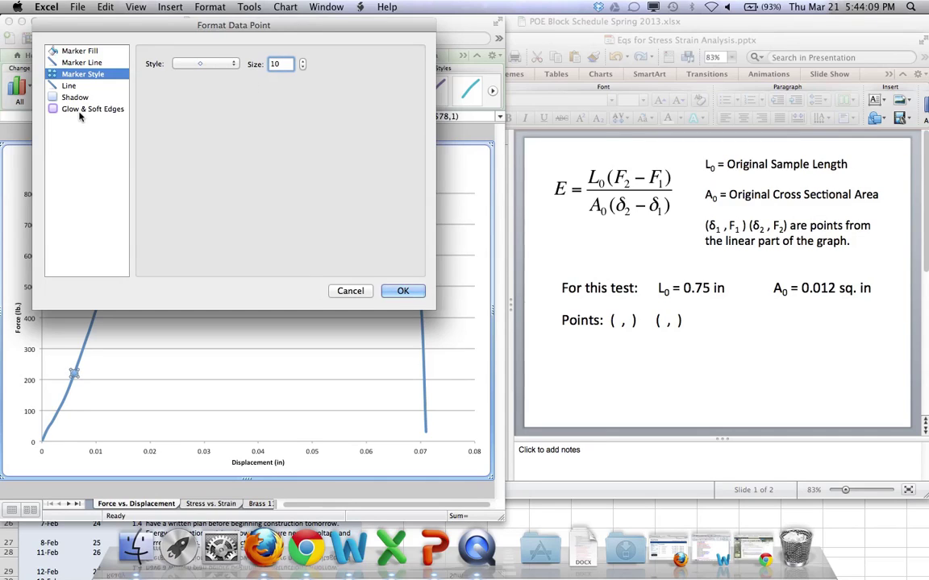
Fill the marker of the data point (0.006, 220) with solid orange and deselect it
click(69, 51)
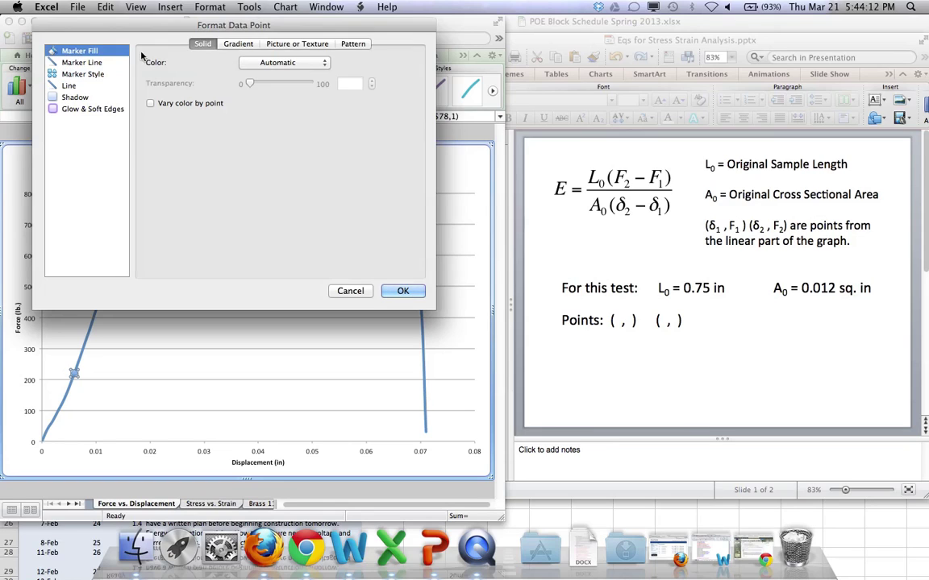
click(262, 64)
click(293, 111)
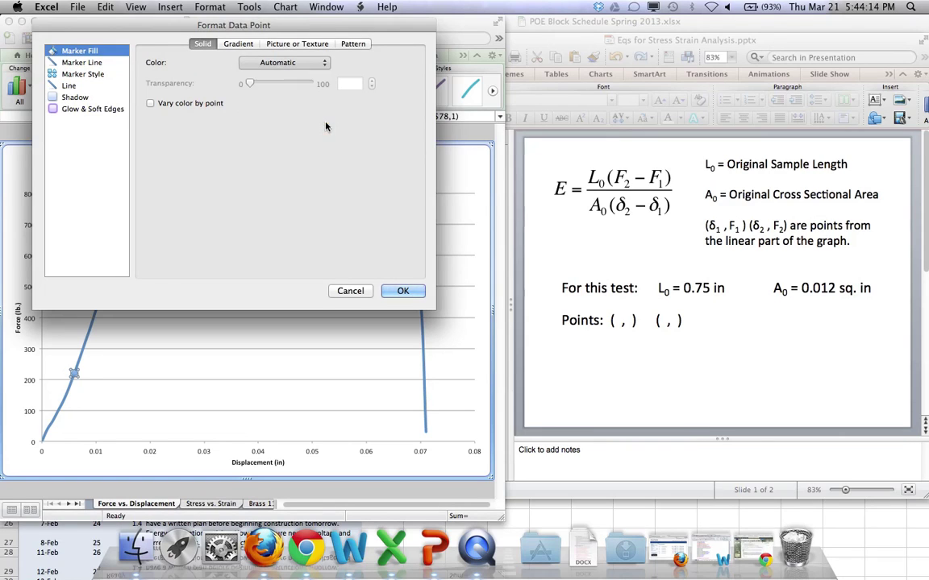
click(407, 291)
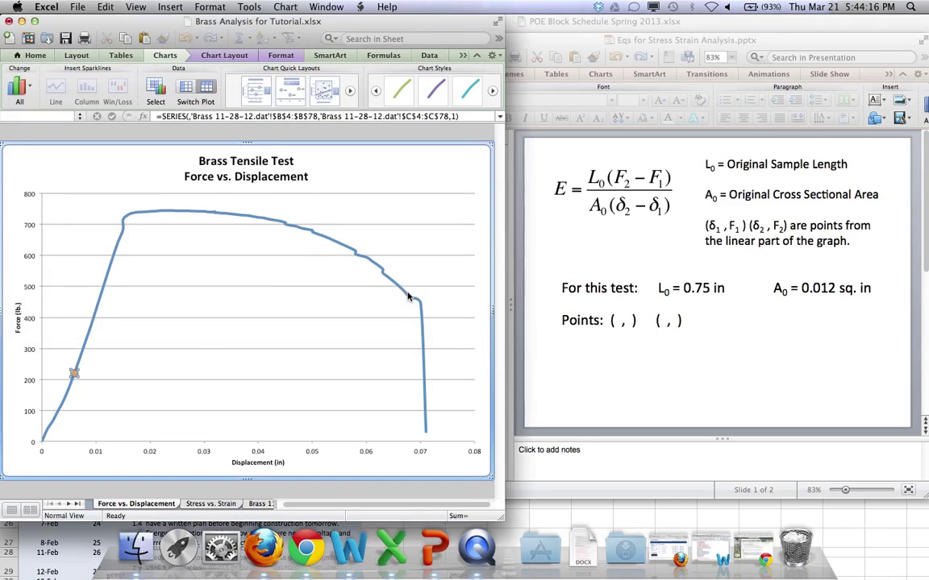
click(113, 376)
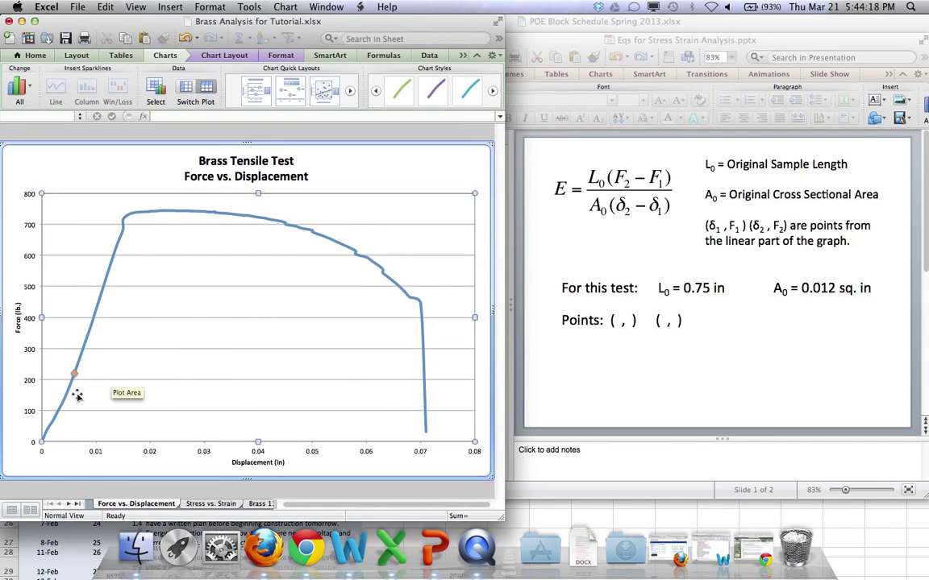
mouse_move(75, 376)
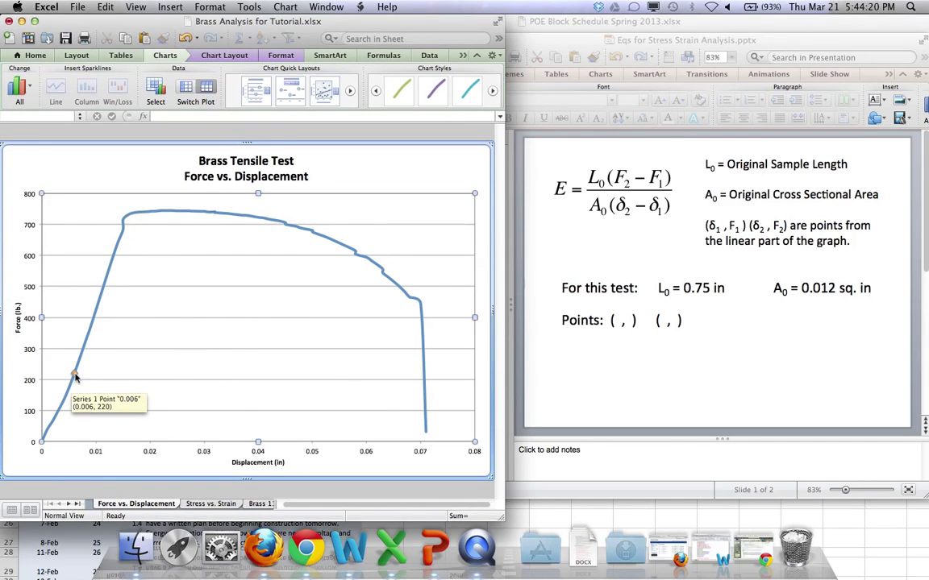
Give the single data point at displacement 0.013, high on the curve's linear part, an enlarged diamond marker
mouse_move(117, 257)
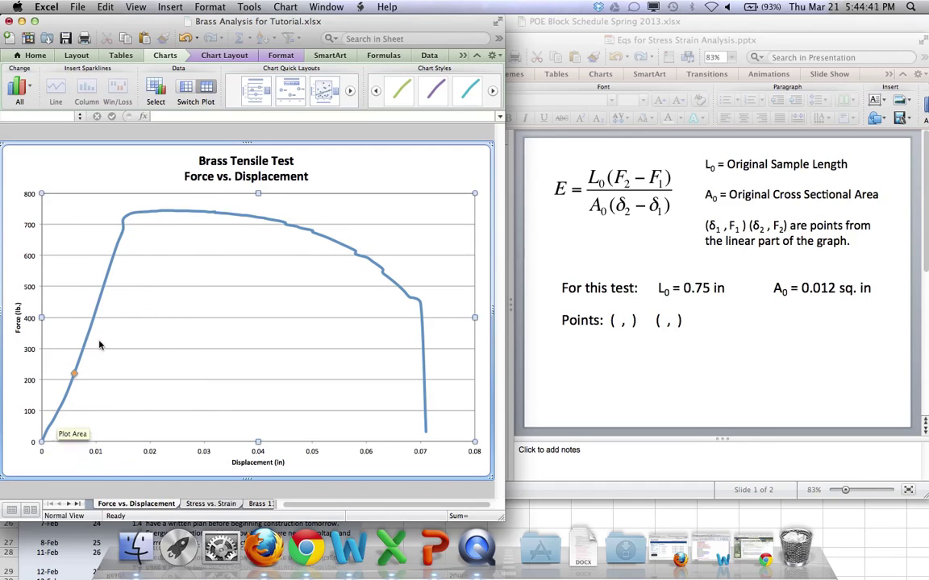
click(112, 266)
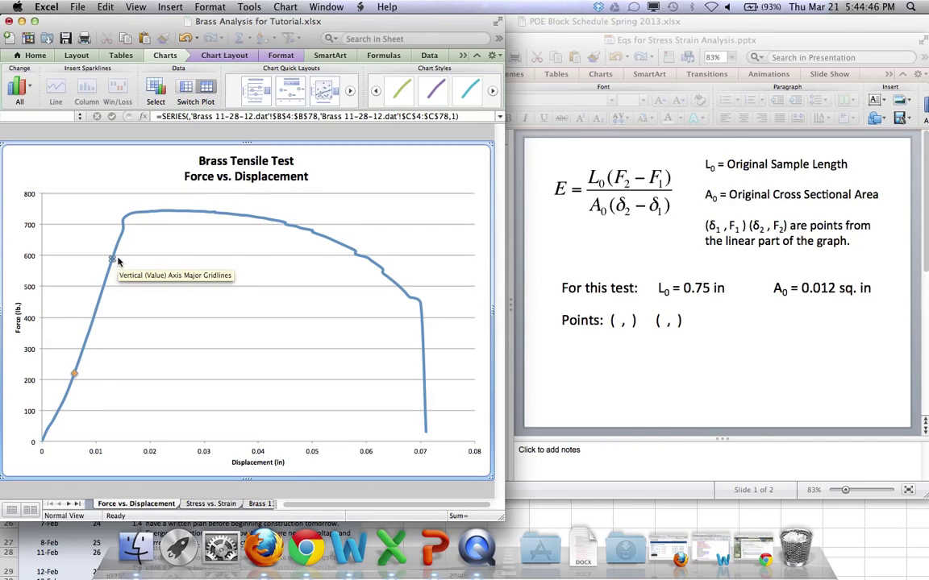
mouse_move(115, 263)
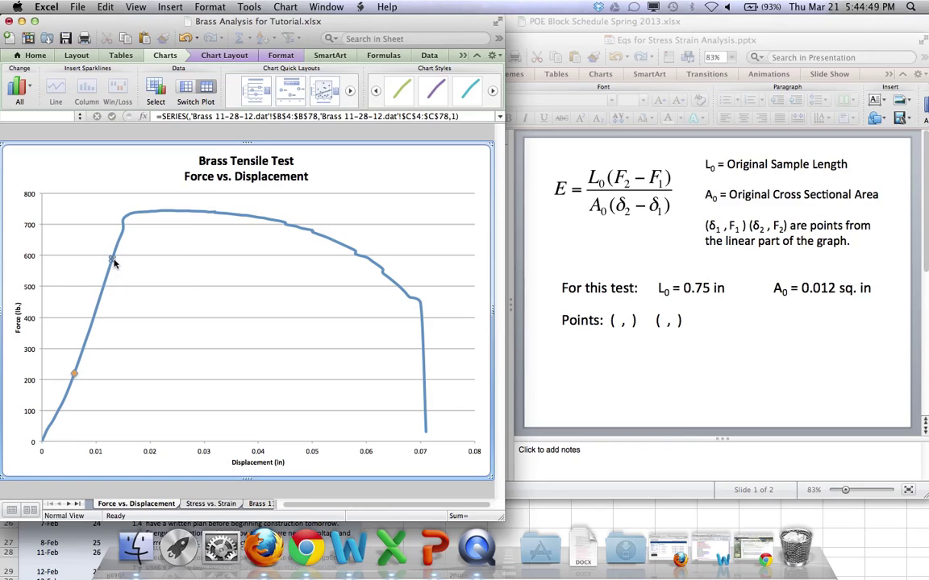
right_click(114, 263)
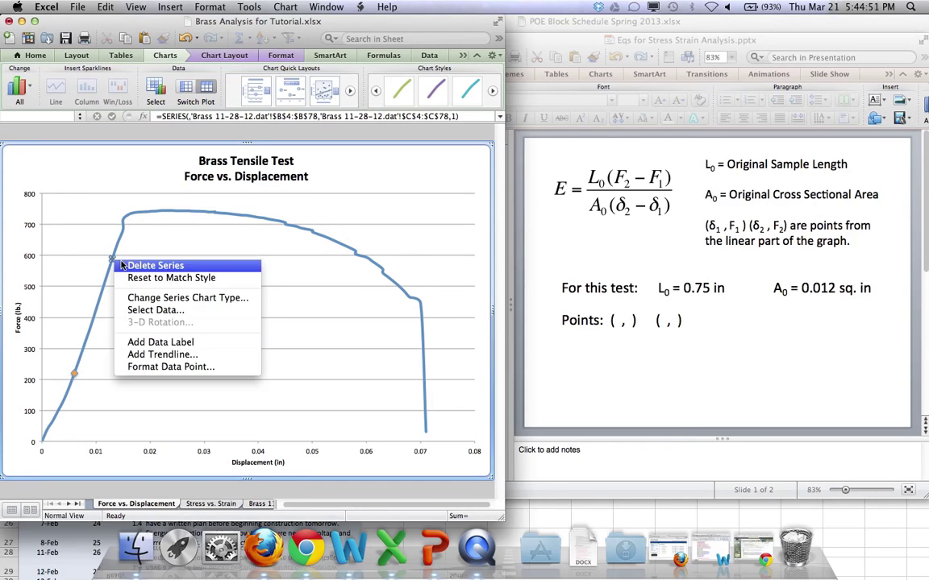
click(151, 369)
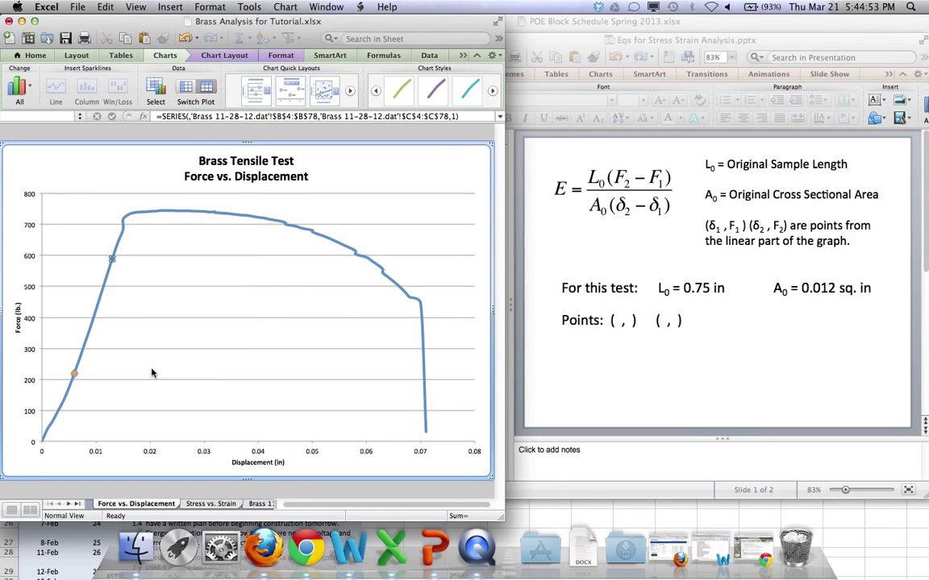
click(91, 74)
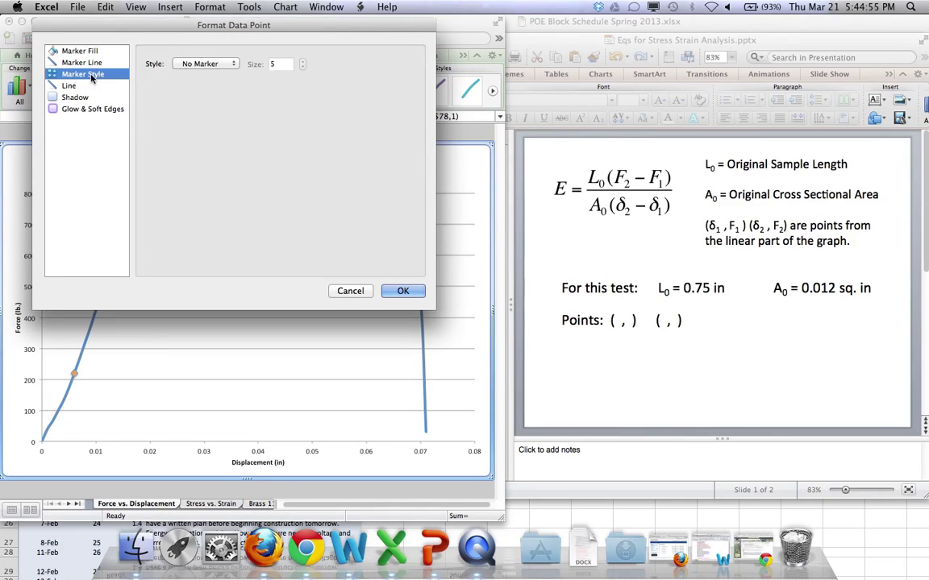
click(203, 63)
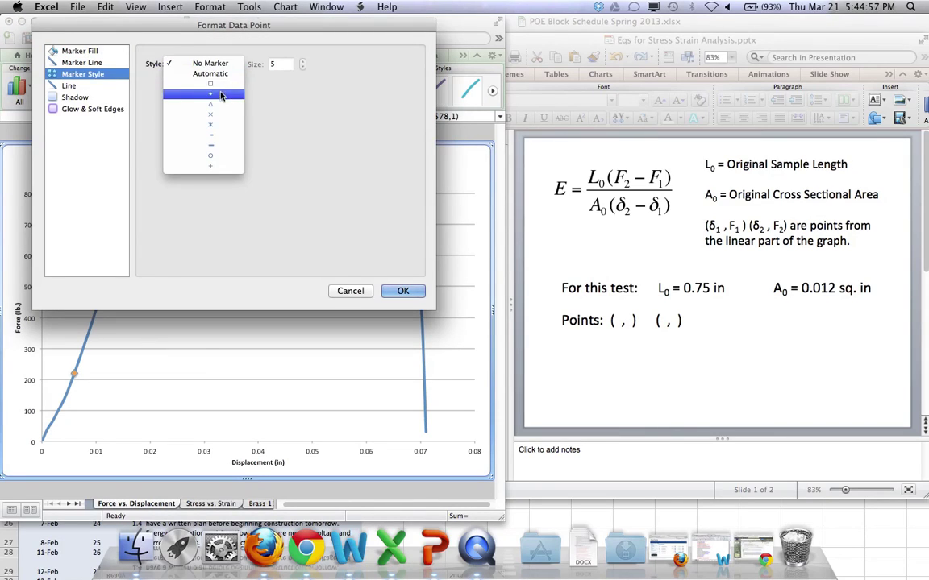
click(210, 94)
click(303, 61)
click(303, 61)
click(303, 60)
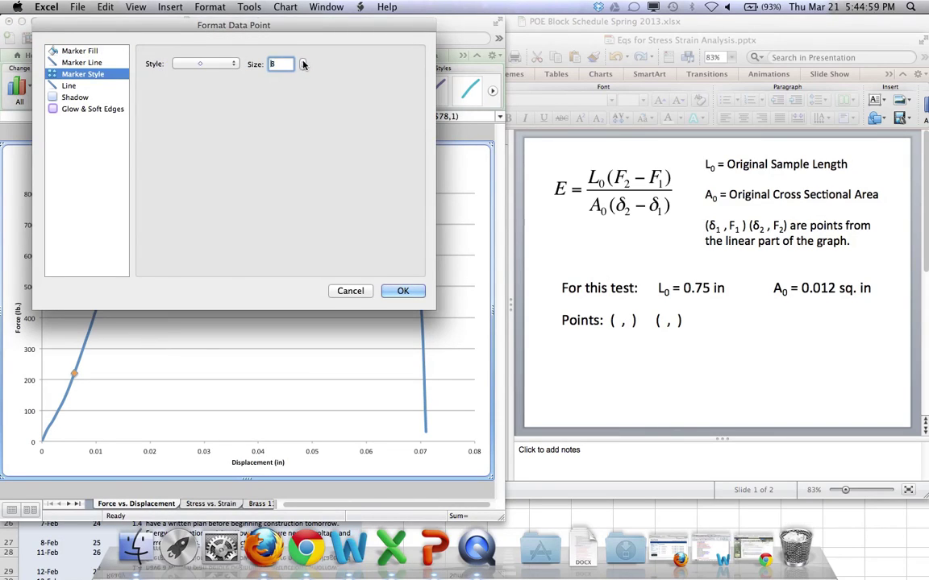
click(303, 62)
click(303, 61)
click(304, 68)
Fill the marker of the data point at displacement 0.013 with solid orange and deselect it
click(78, 52)
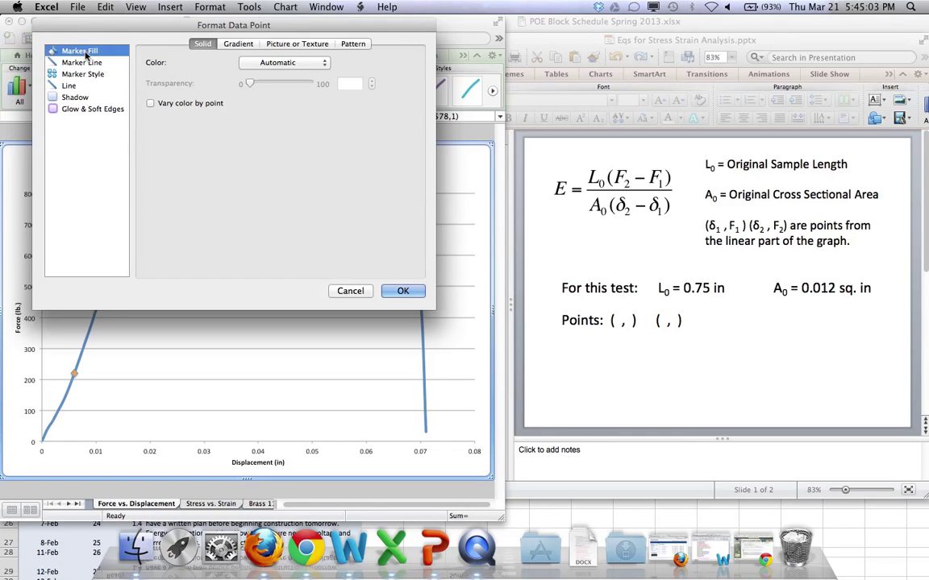
click(309, 64)
click(325, 121)
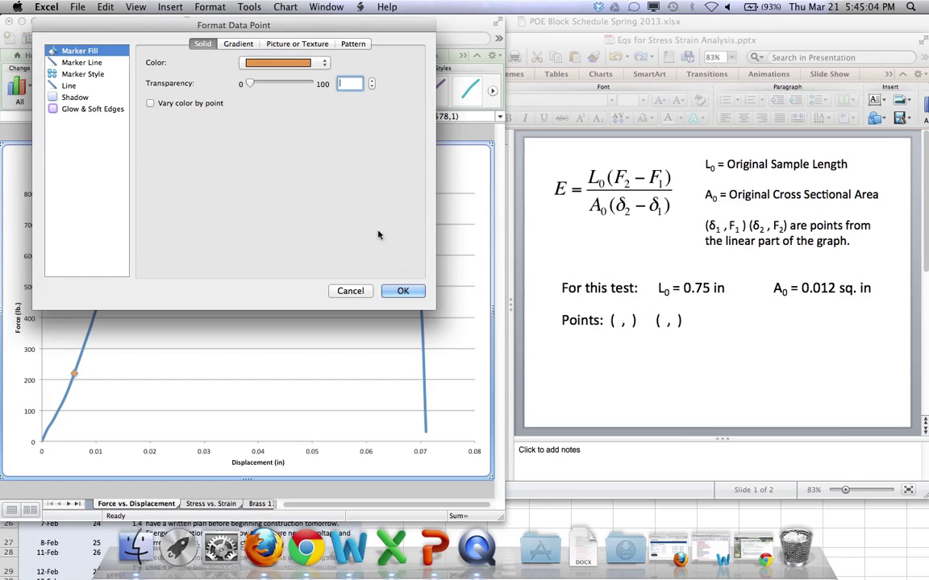
click(402, 291)
click(258, 295)
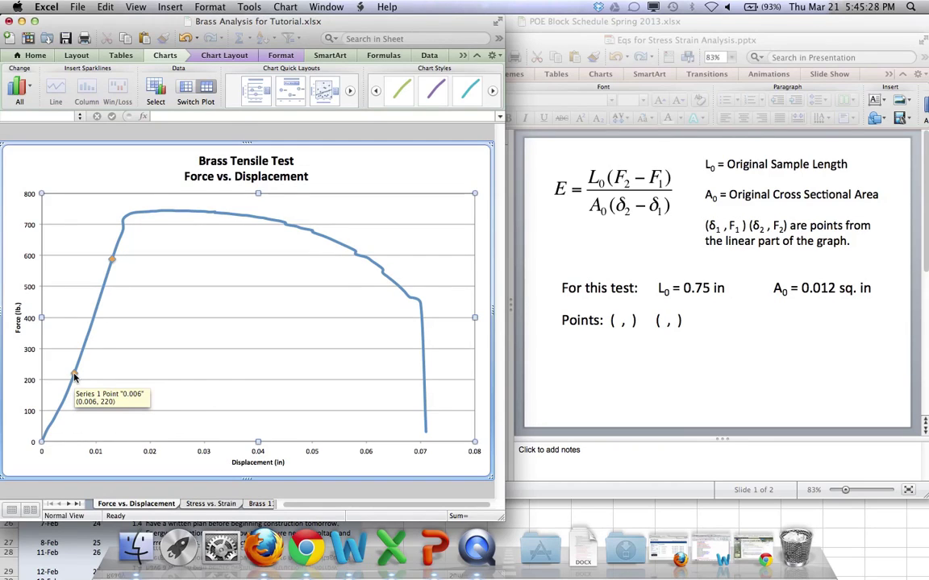
Add a data label to the lower orange-marked data point at displacement 0.006
right_click(74, 377)
click(74, 378)
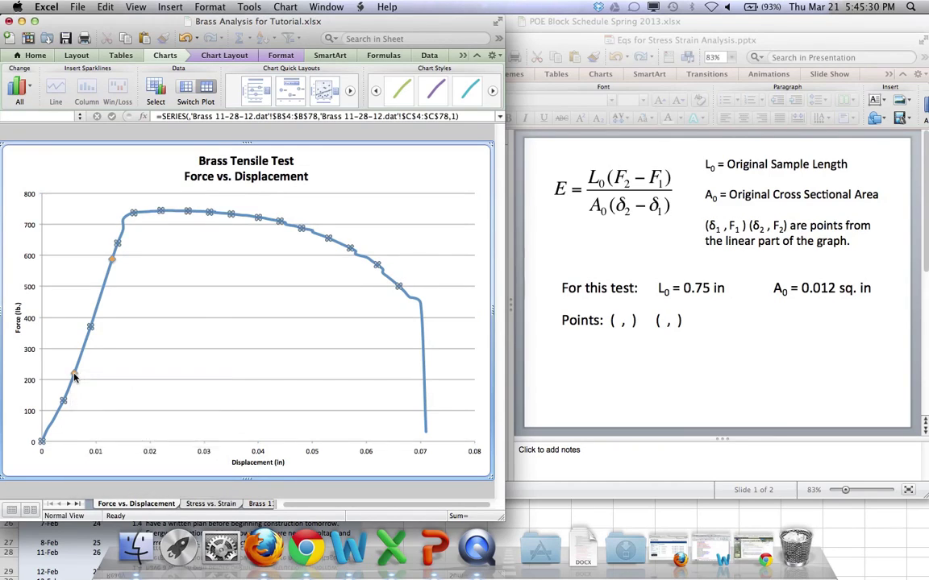
right_click(74, 377)
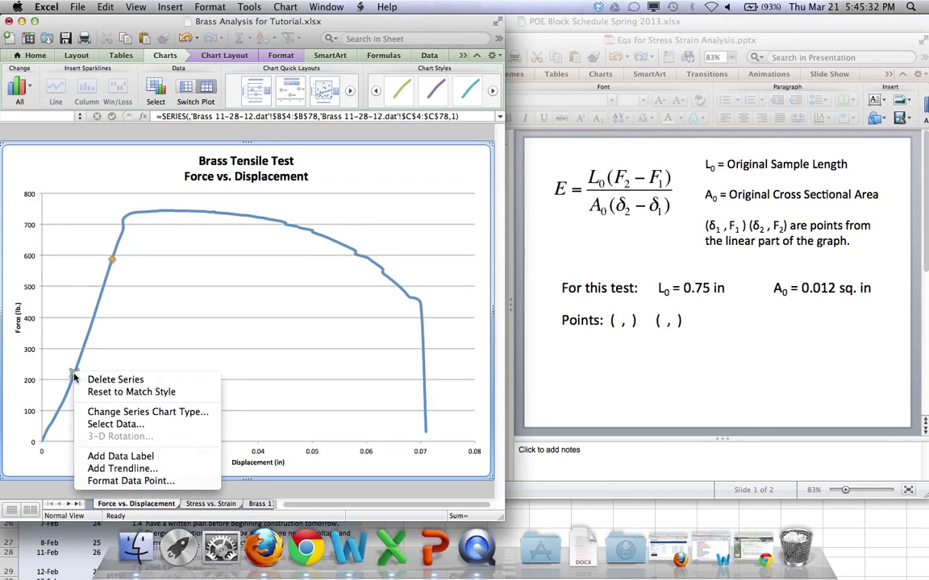
click(177, 457)
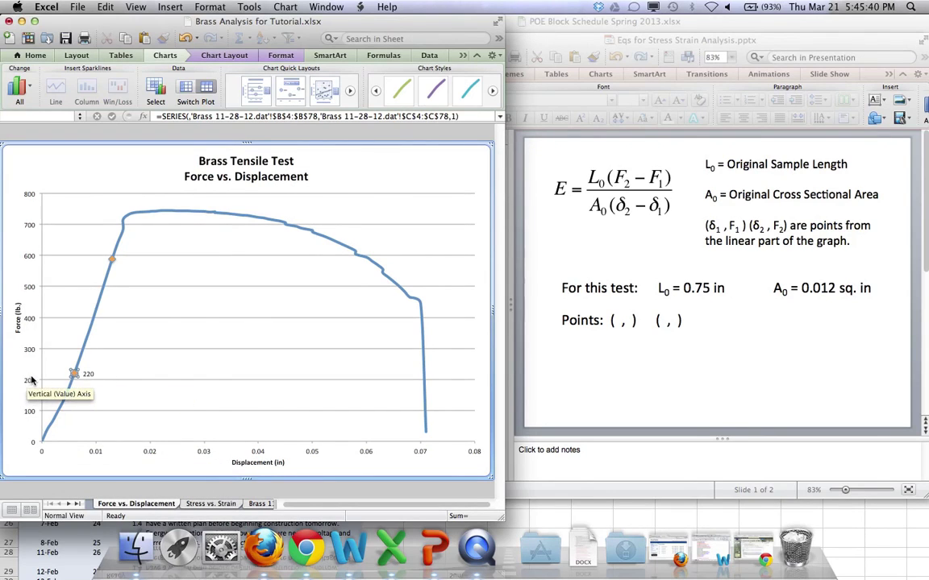
Format the data label of the point at displacement 0.006 to include the X value along with the Y value
click(86, 374)
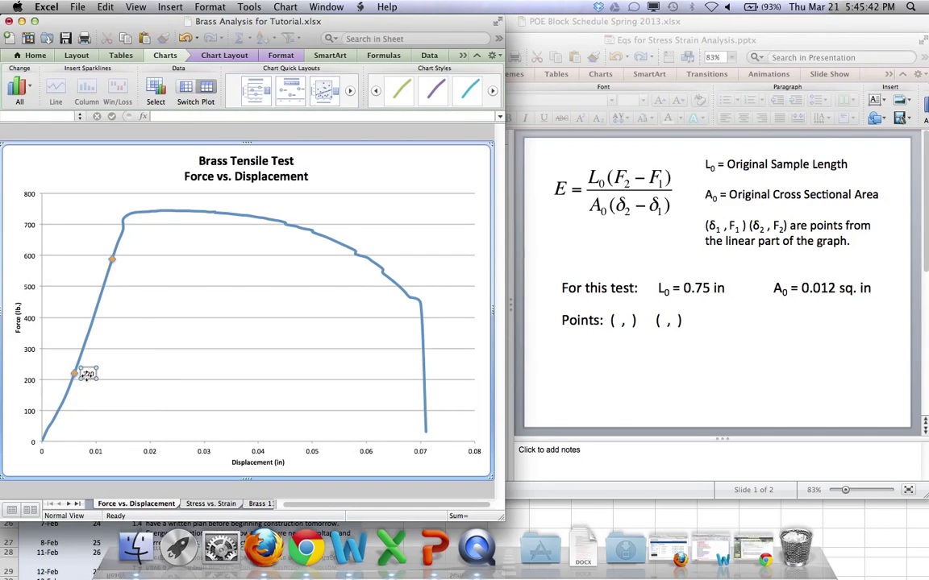
click(77, 379)
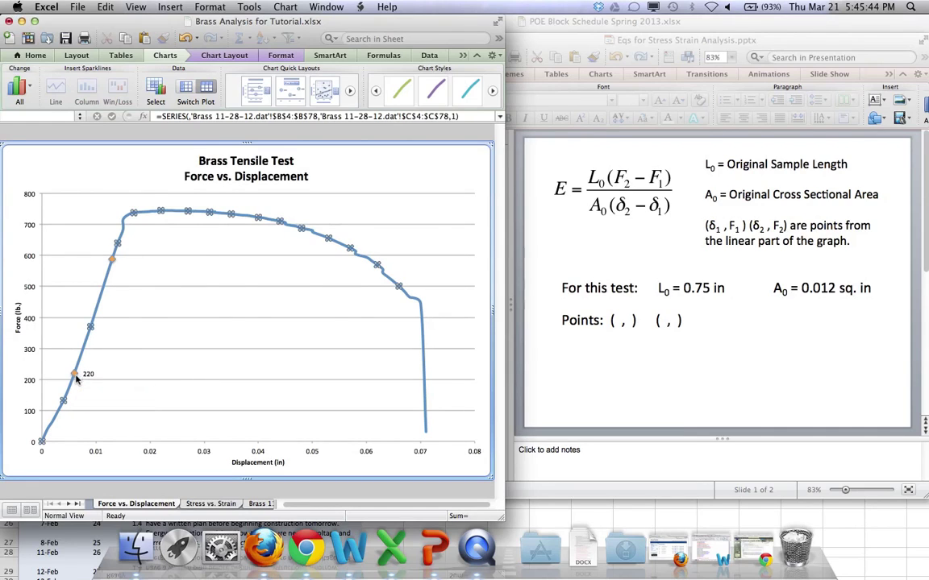
click(75, 377)
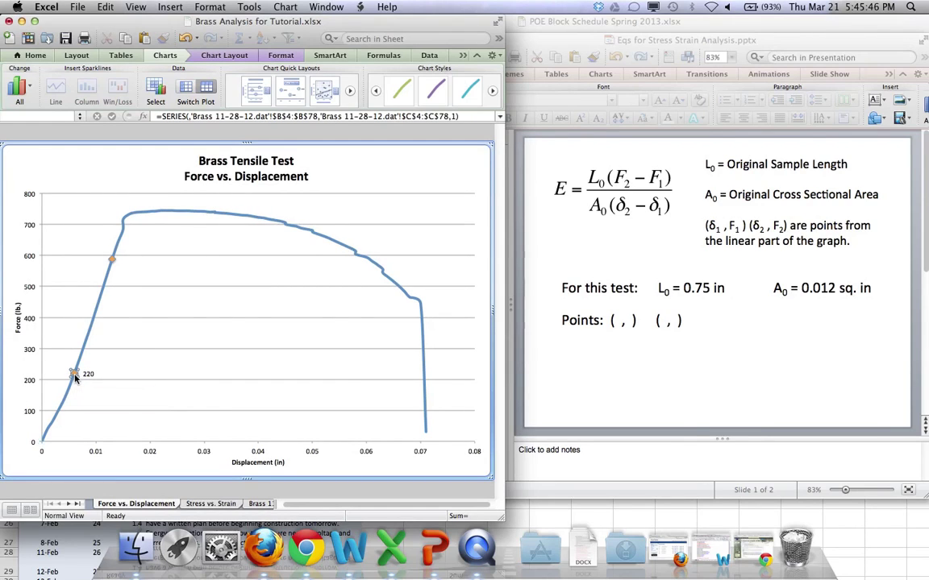
right_click(75, 378)
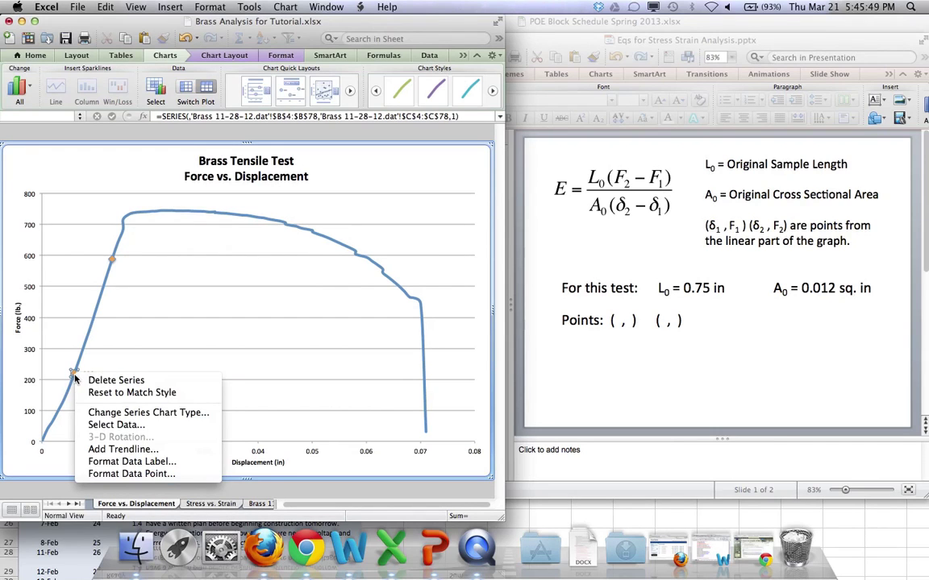
click(141, 461)
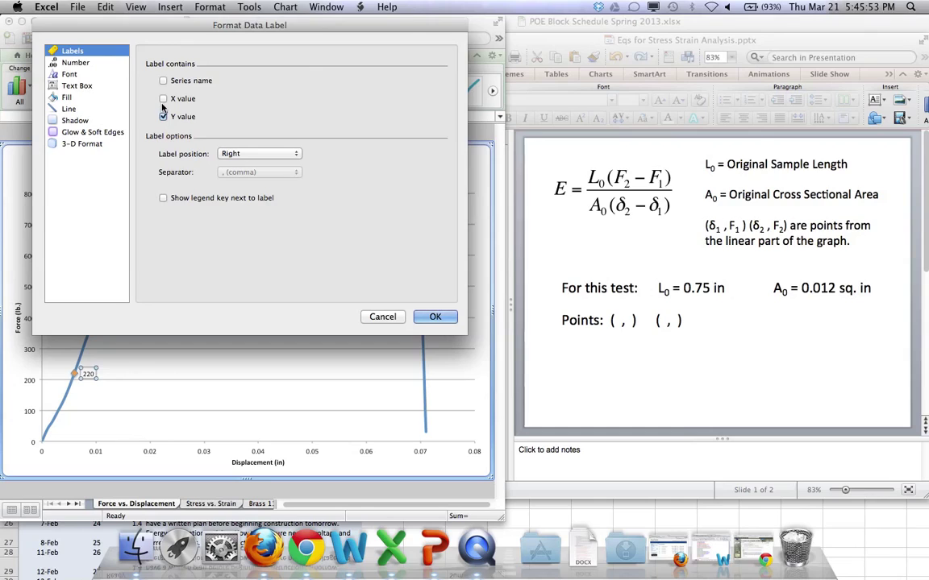
click(163, 99)
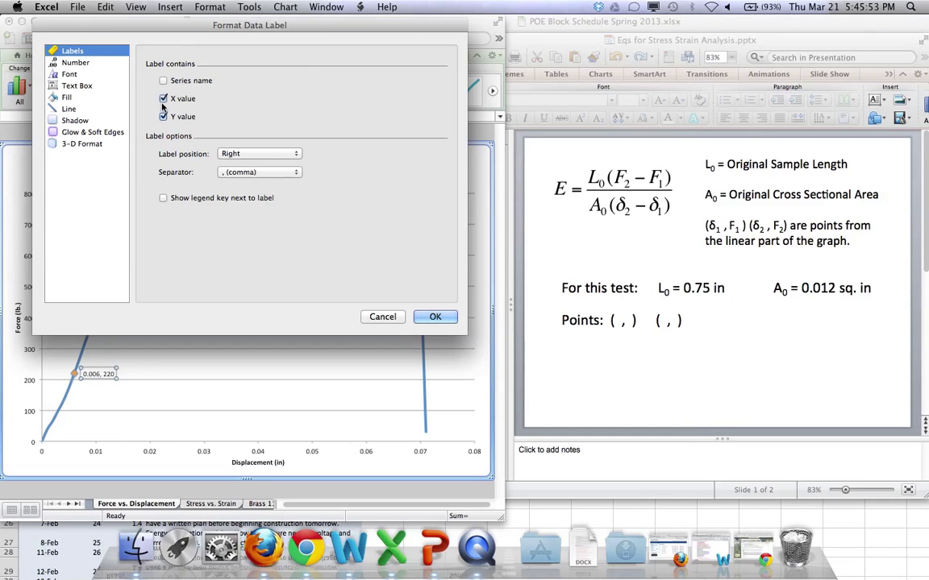
click(432, 318)
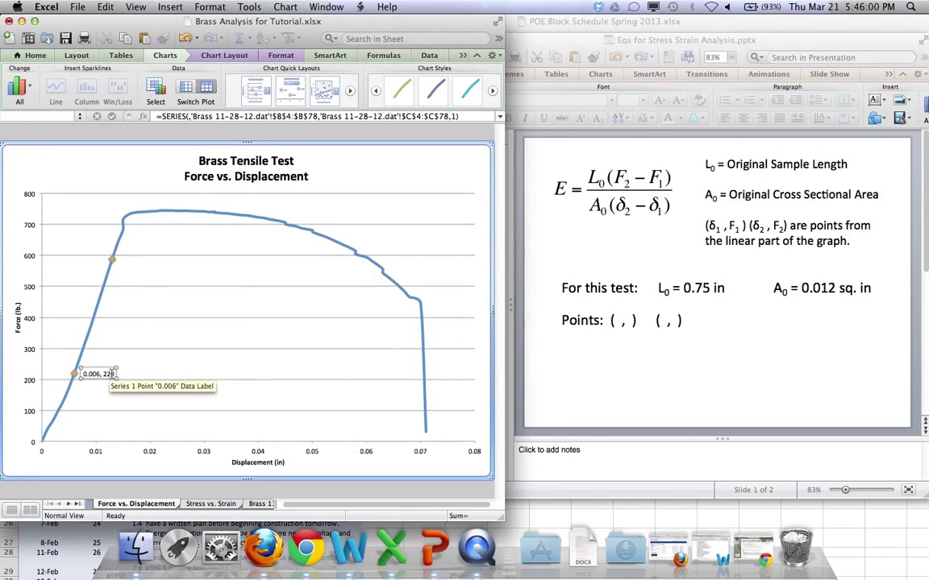
Set the font size of the lower point's data label to 18 and deselect it
click(113, 374)
drag(113, 375, 81, 374)
click(81, 374)
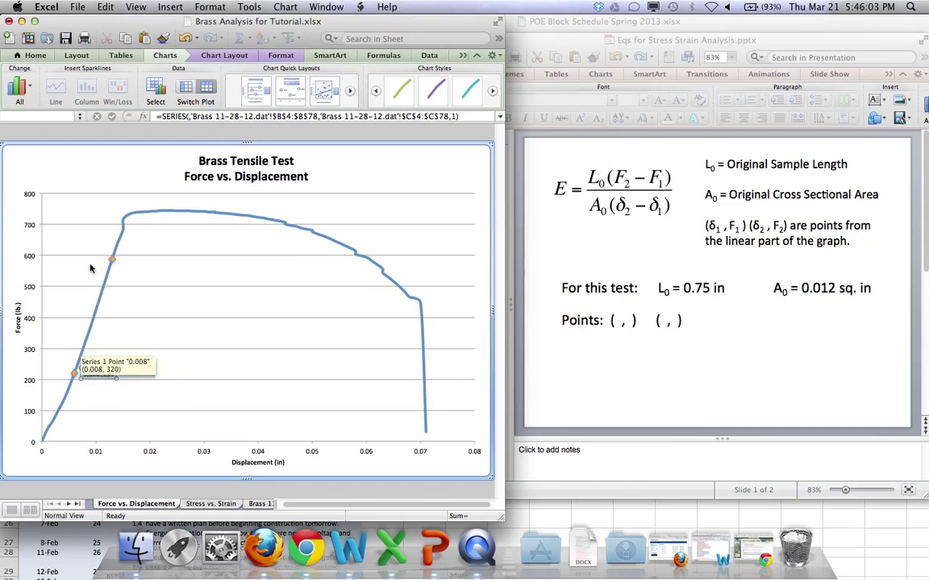
click(25, 56)
click(129, 81)
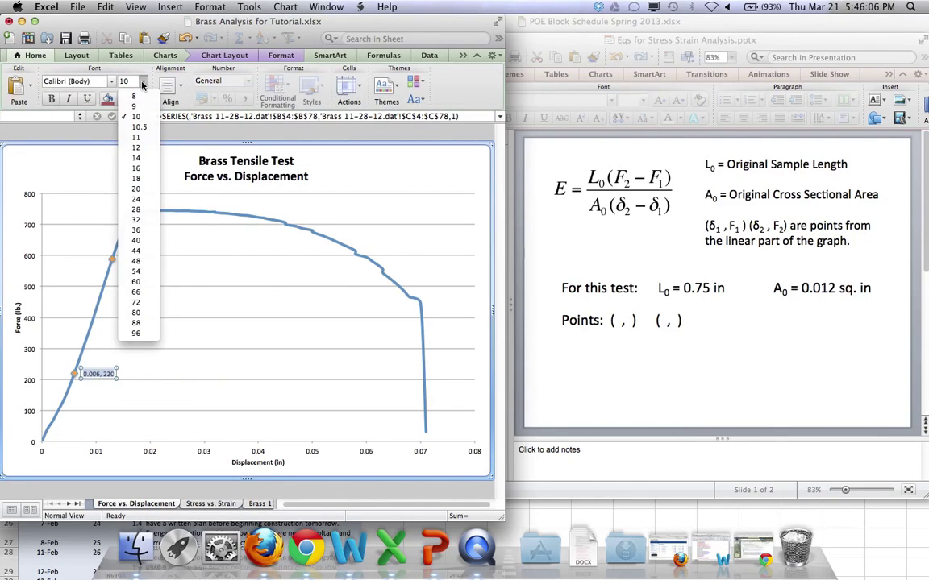
click(146, 160)
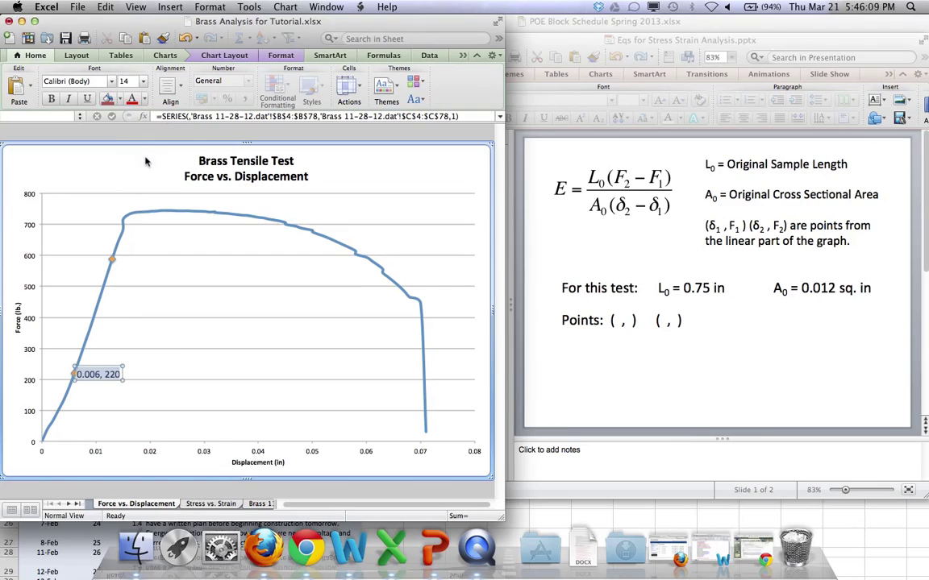
click(143, 81)
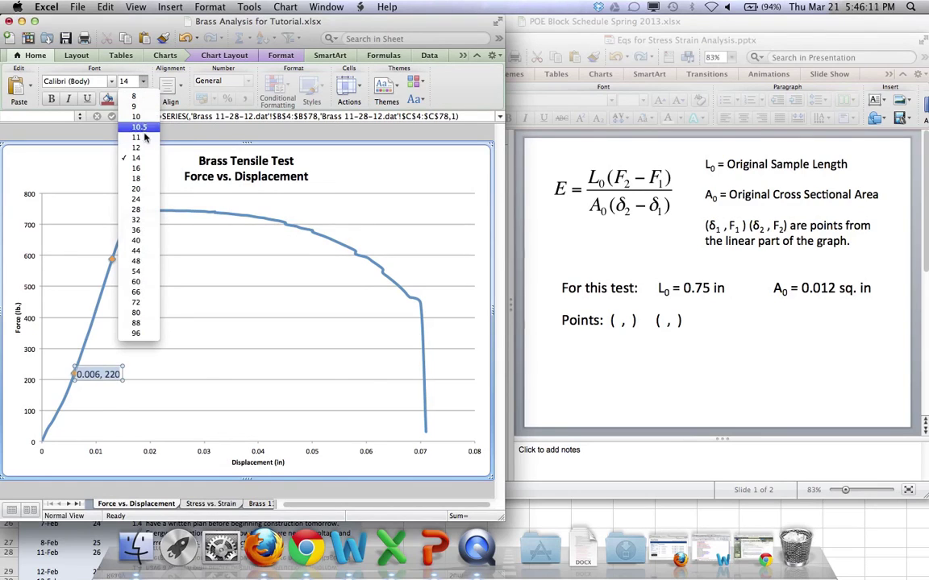
click(143, 179)
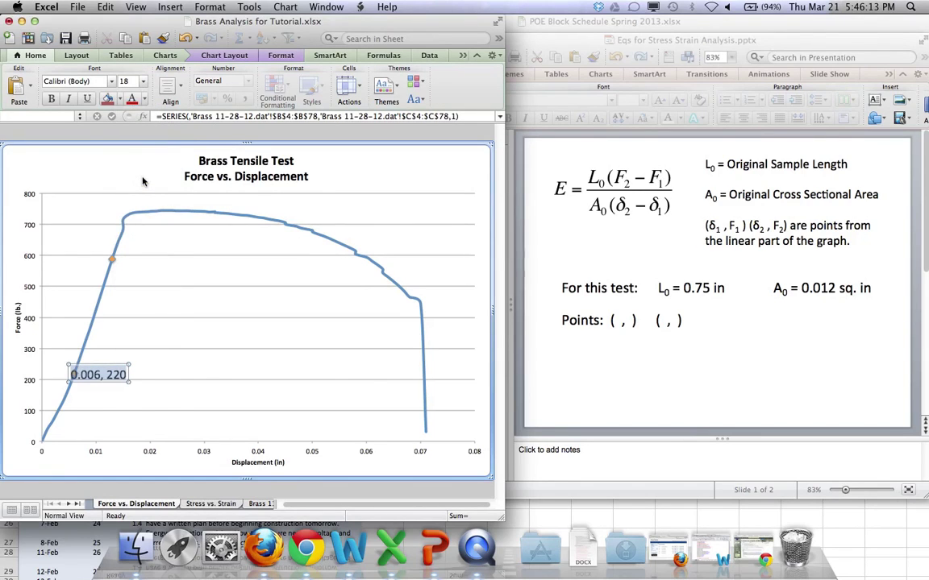
click(233, 296)
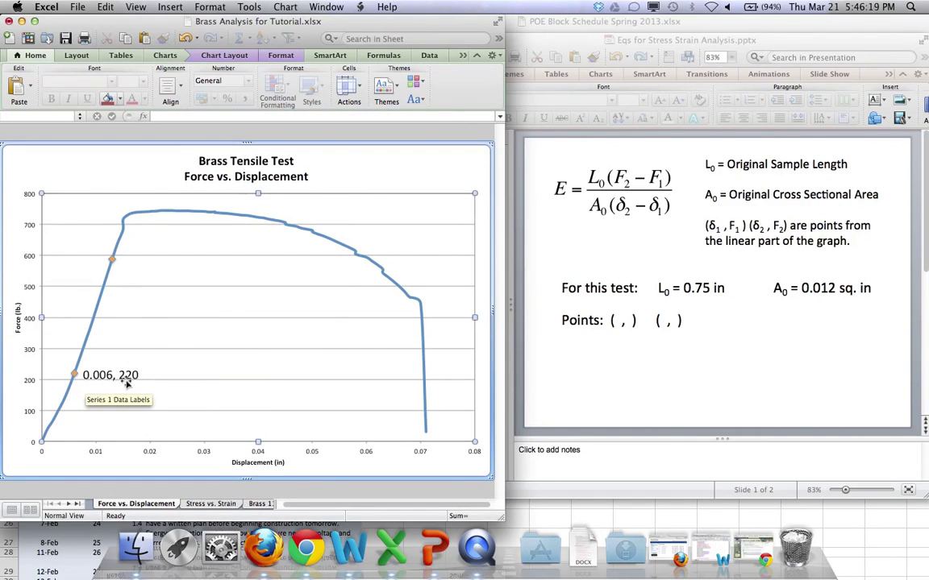
Add a data label to the upper orange-marked data point at displacement 0.013
click(112, 260)
right_click(112, 260)
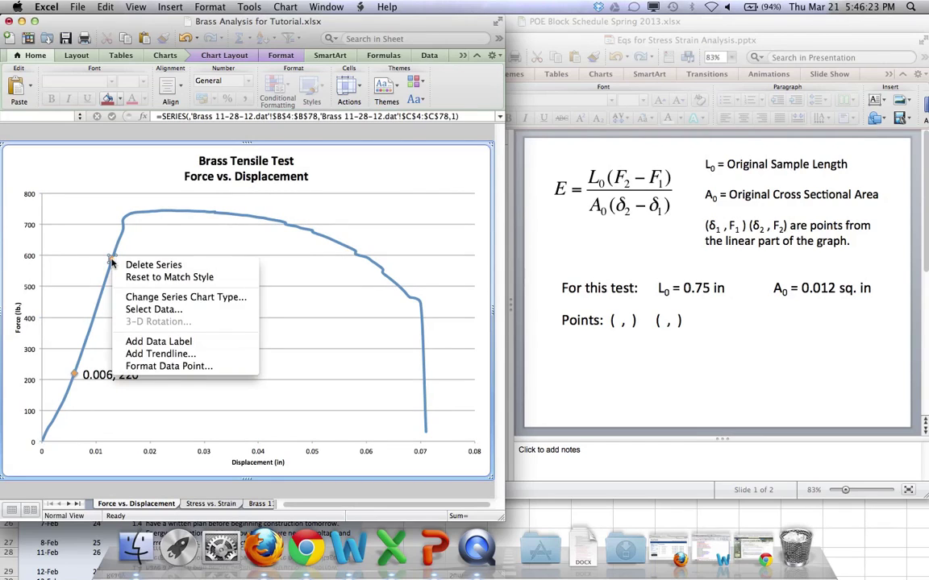
key(Escape)
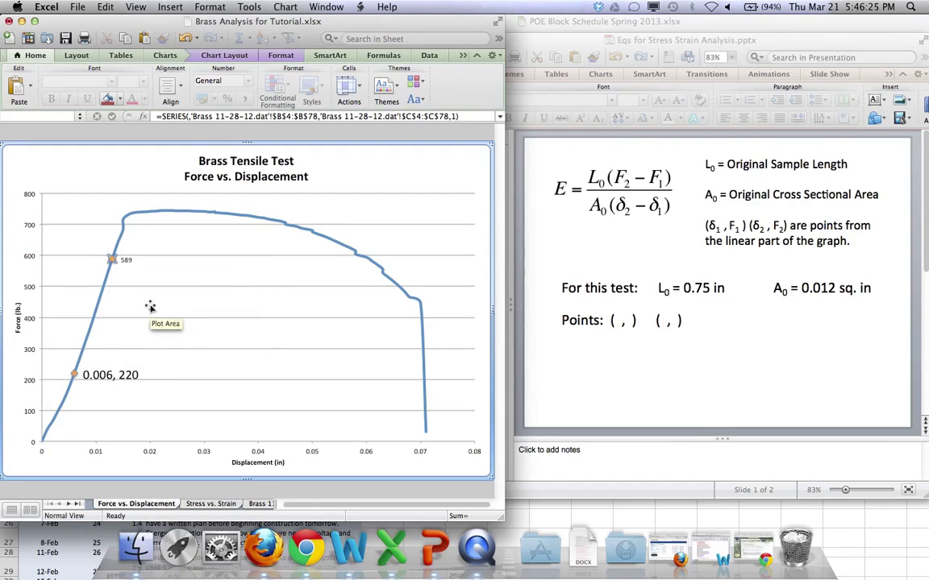
Format the data label of the point at displacement 0.013 to include the X value along with the Y value
click(114, 259)
click(113, 260)
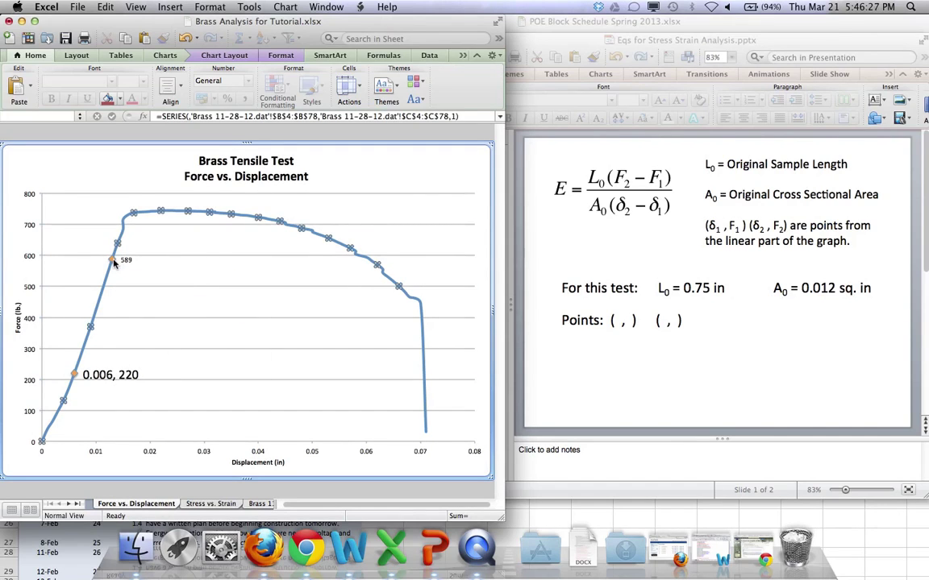
right_click(113, 261)
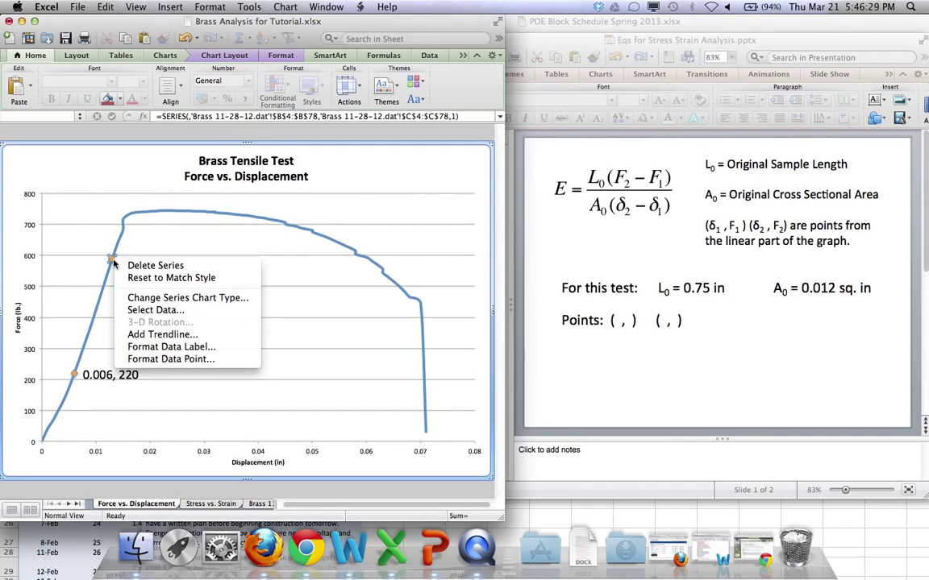
click(148, 353)
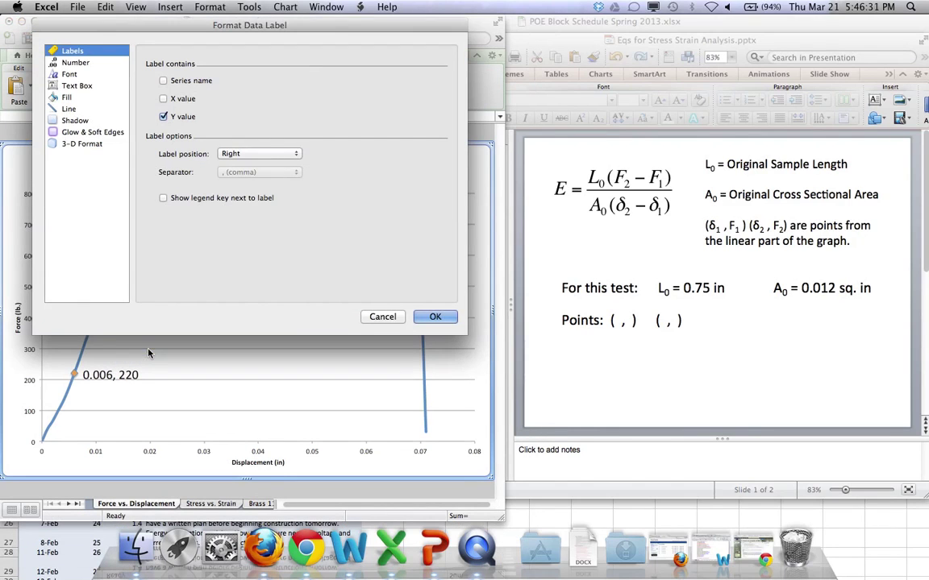
click(163, 99)
click(435, 317)
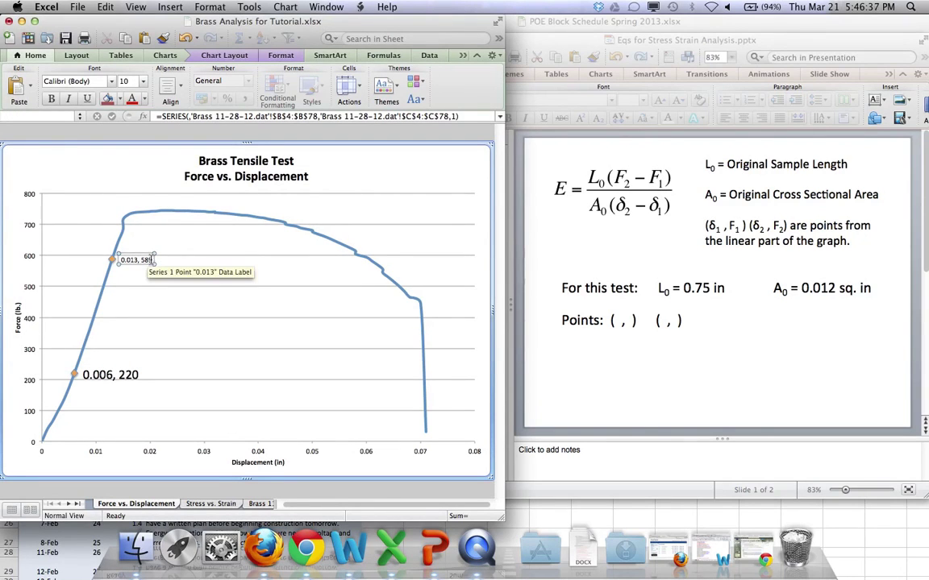
Set the font size of the upper point's data label to 18 and deselect it
triple_click(144, 261)
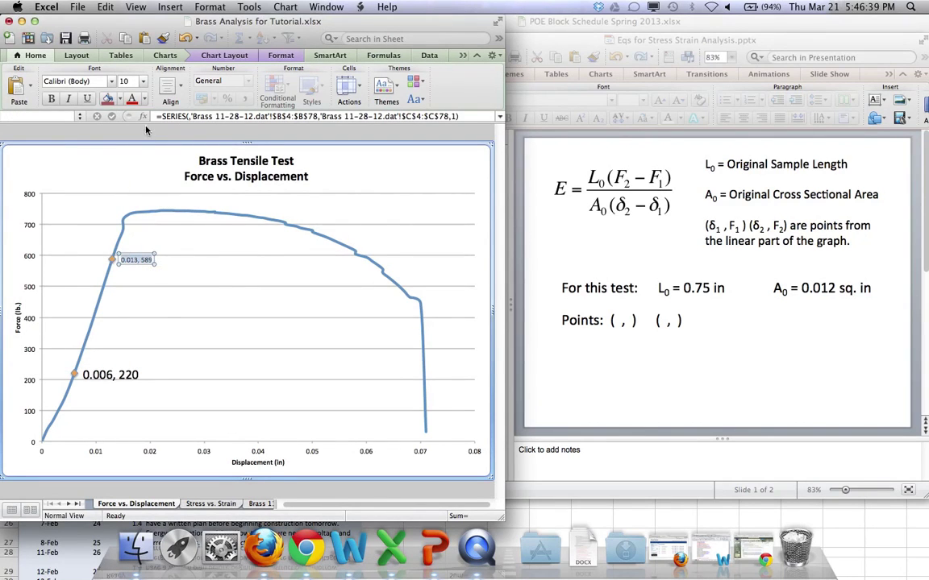
click(143, 82)
click(148, 179)
click(200, 321)
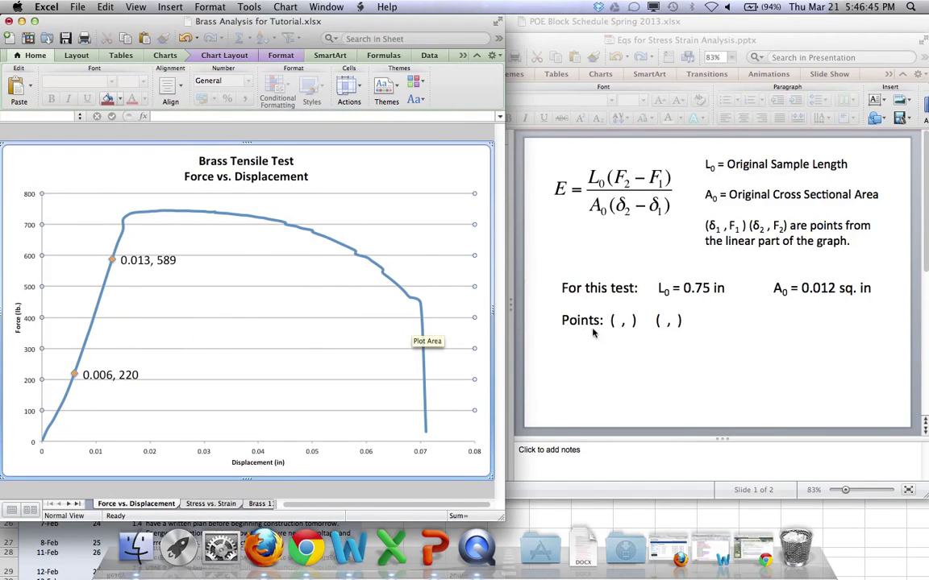
Switch to the PowerPoint presentation and fill the first pair of parentheses on the Points line with 0.006 , 220
click(719, 359)
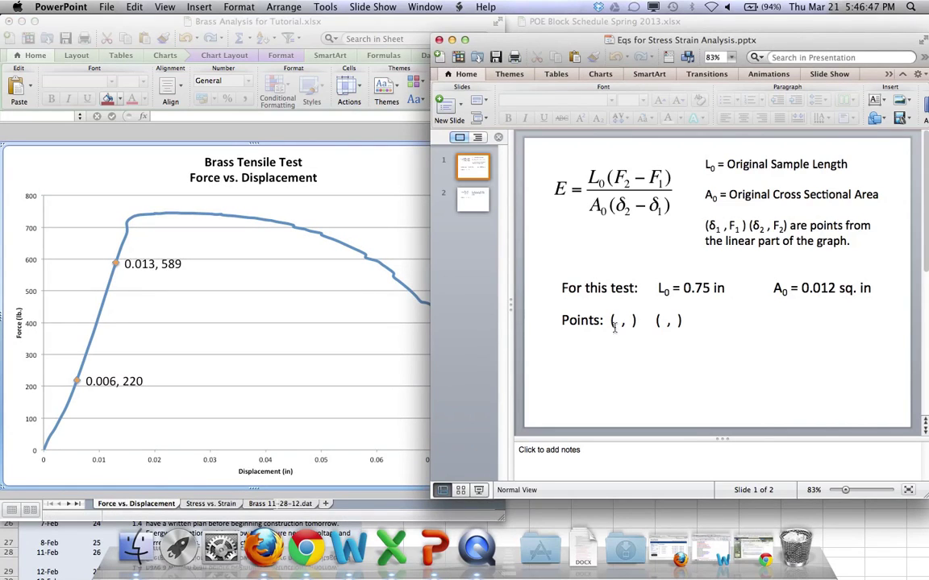
click(618, 324)
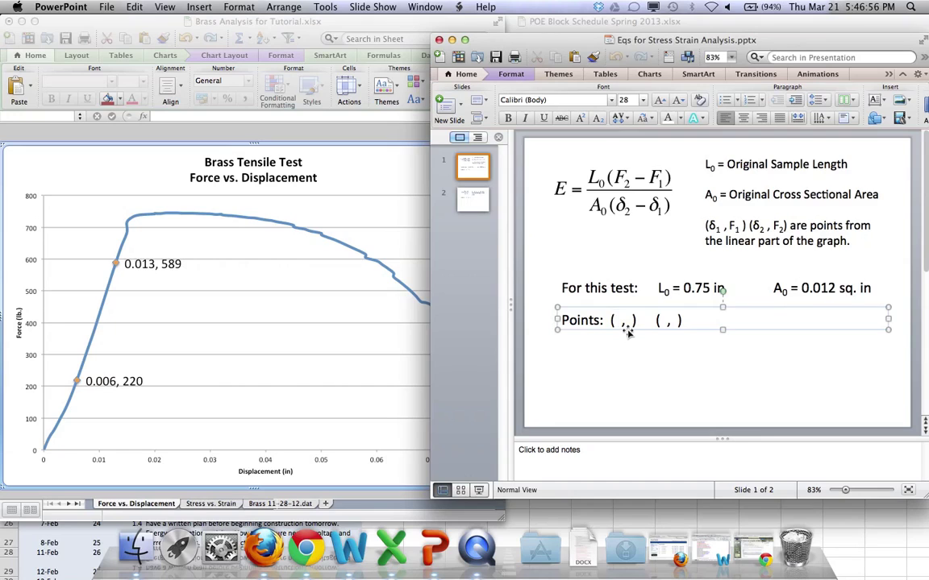
text(0.006 , 220)
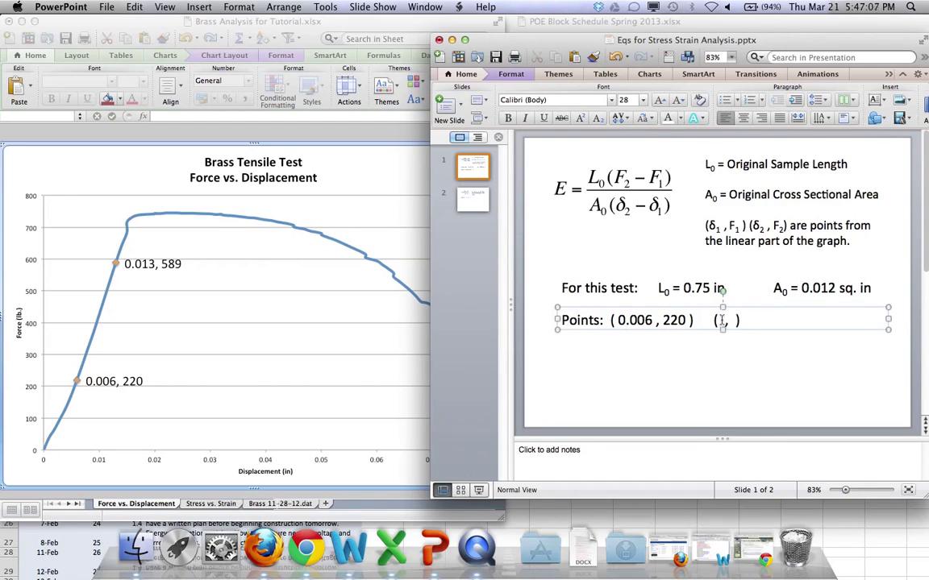
Fill the second pair of parentheses on the Points line with 0.013 , 589
text(0.013)
key(Right)
key(Right)
text(589)
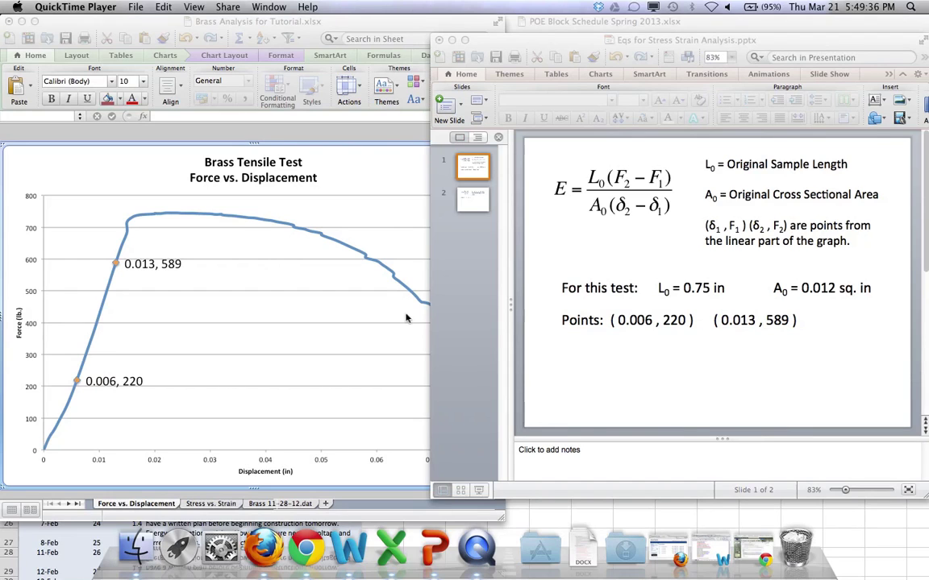
Show the Stress vs. Strain chart in the Excel workbook and slide 2 in the PowerPoint presentation
click(379, 140)
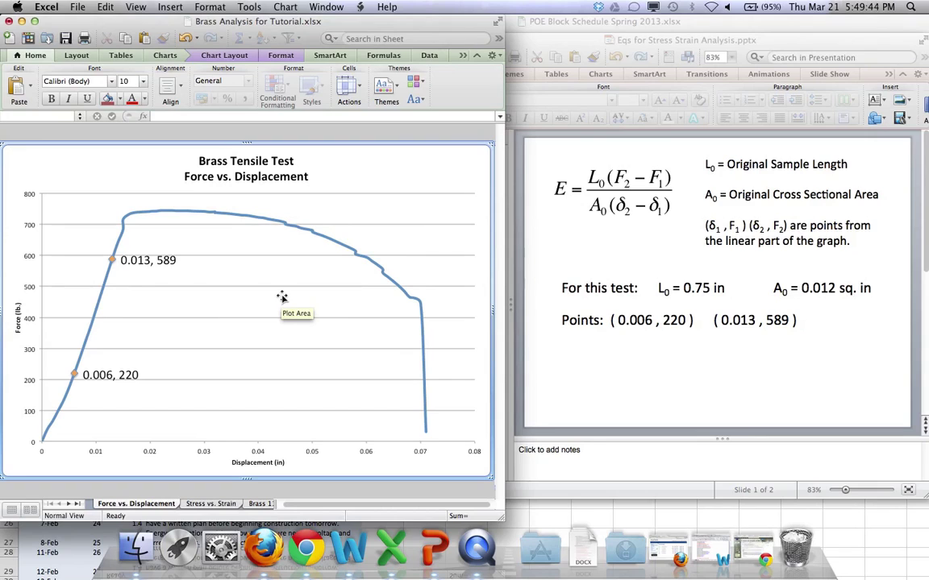
click(213, 504)
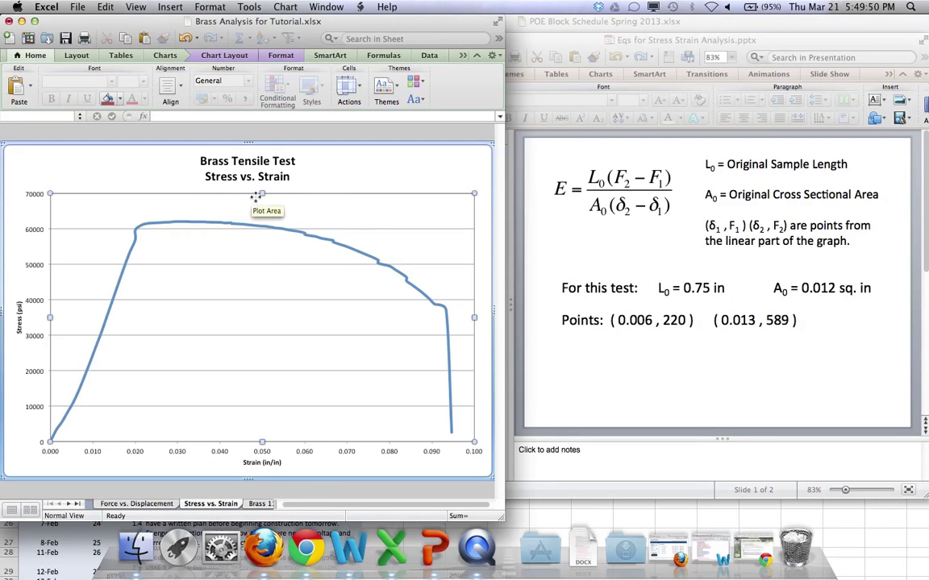
click(353, 170)
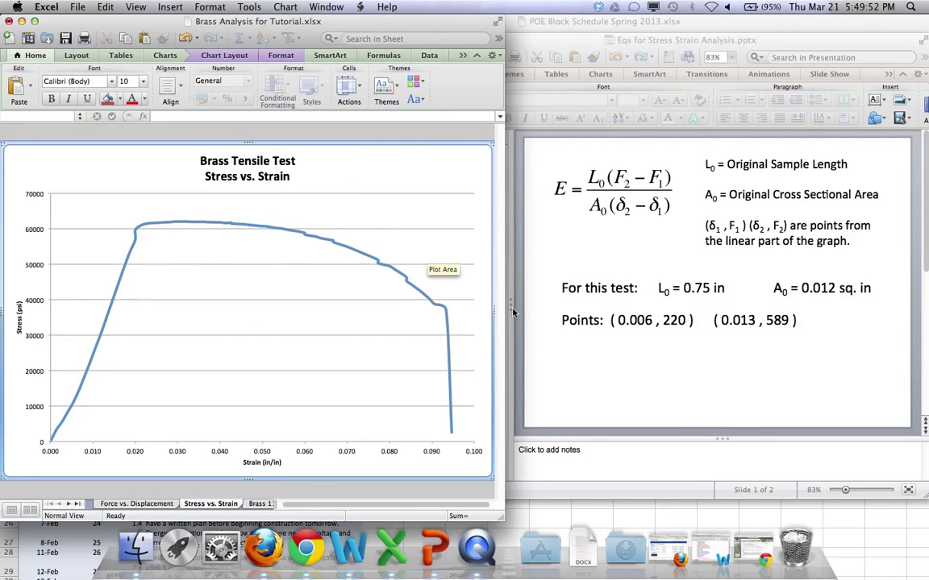
click(560, 456)
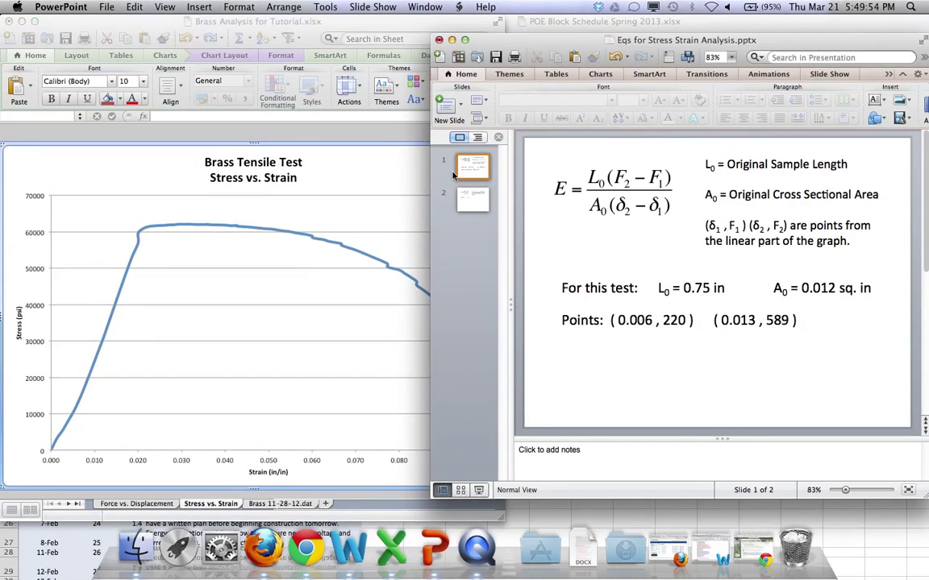
click(478, 209)
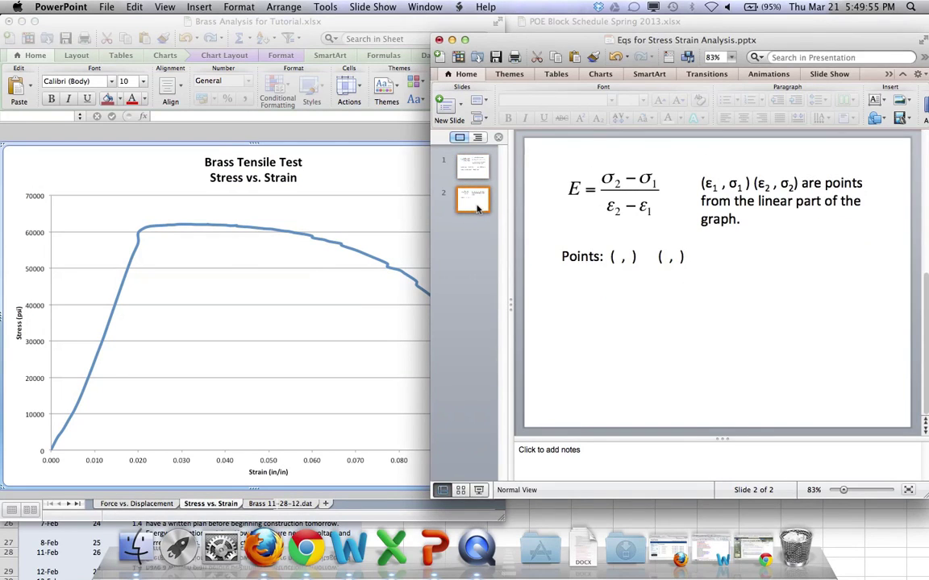
Give the point at strain 0.008 on the Stress vs. Strain curve a diamond marker of size 10
click(365, 179)
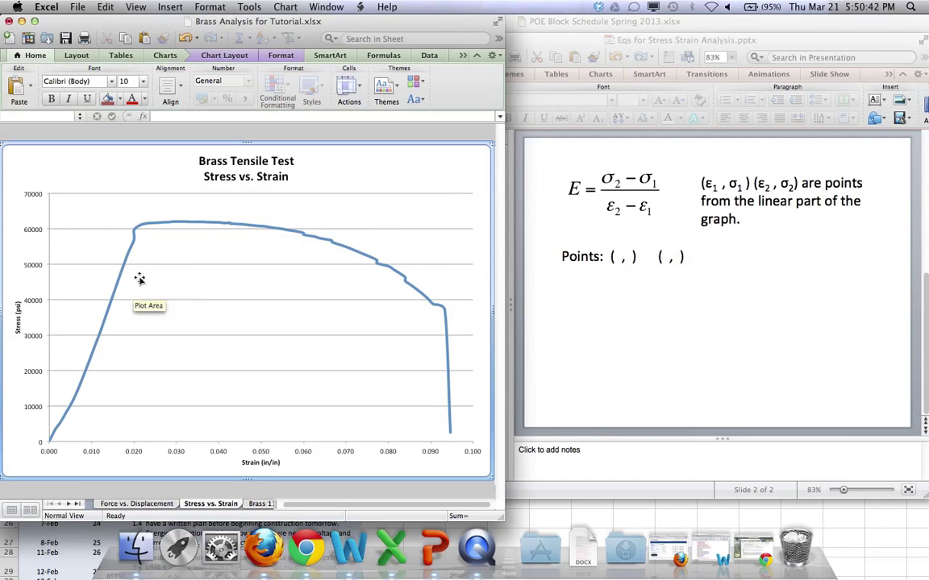
mouse_move(129, 257)
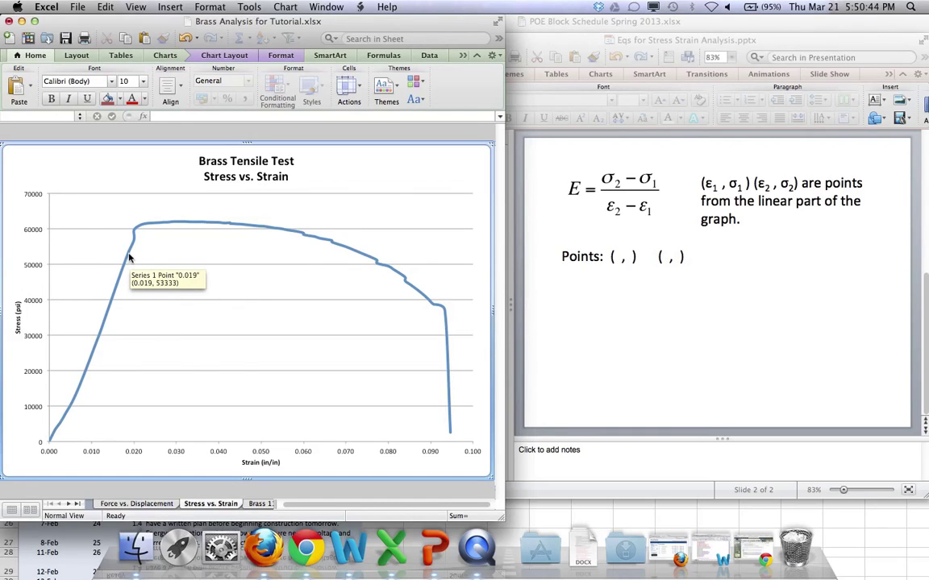
mouse_move(84, 376)
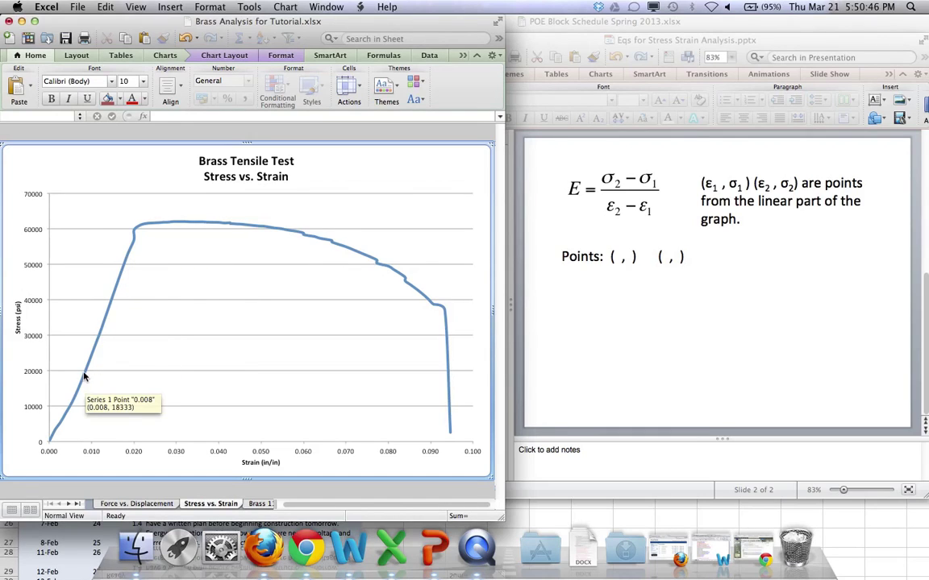
click(83, 377)
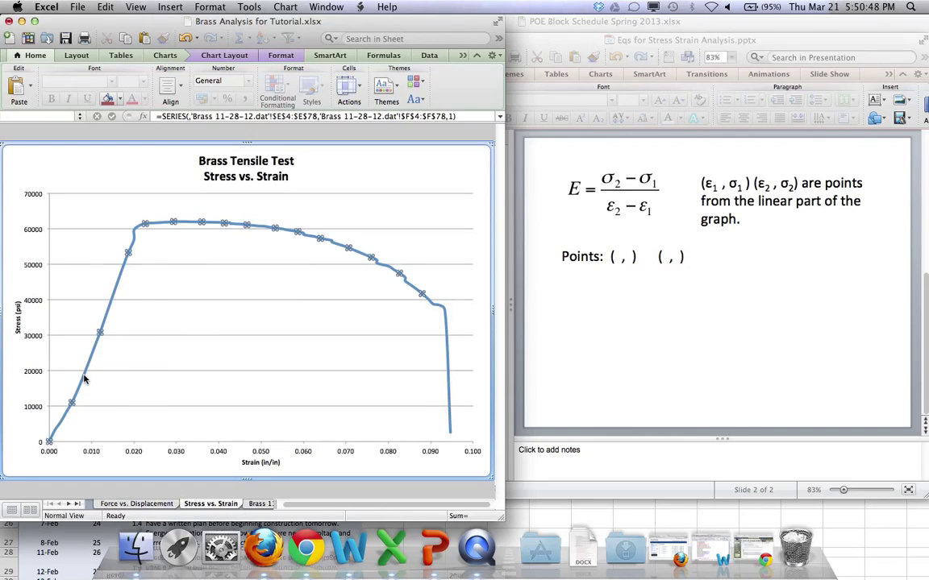
click(84, 378)
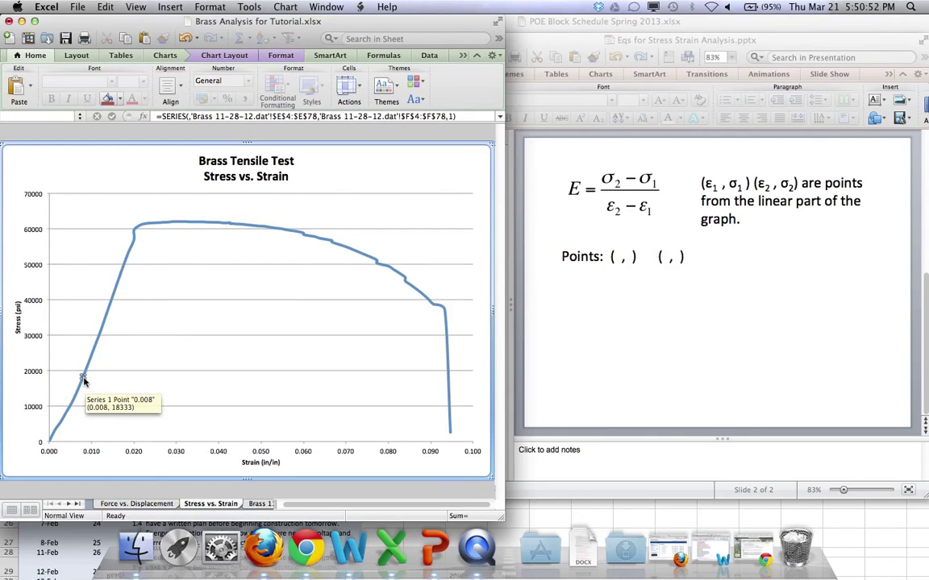
right_click(83, 379)
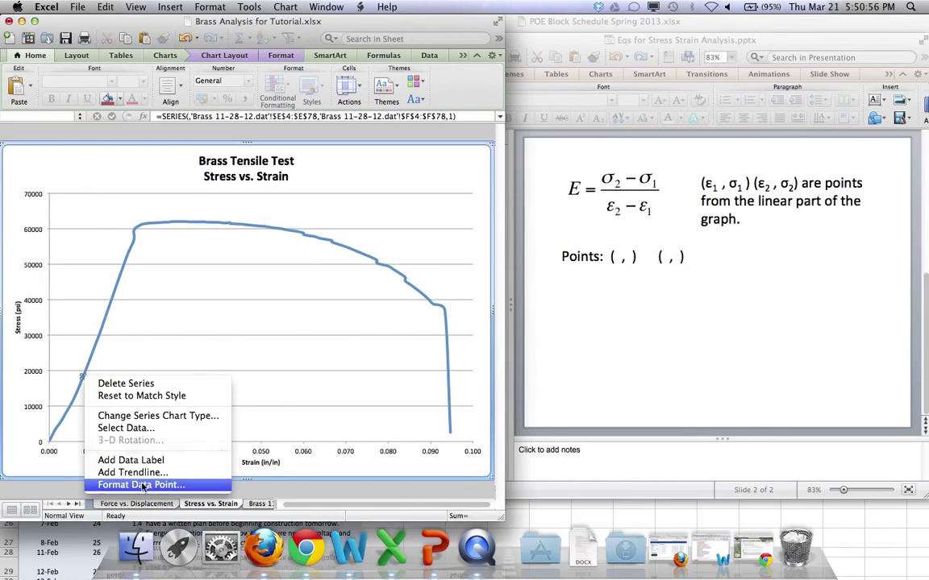
click(216, 361)
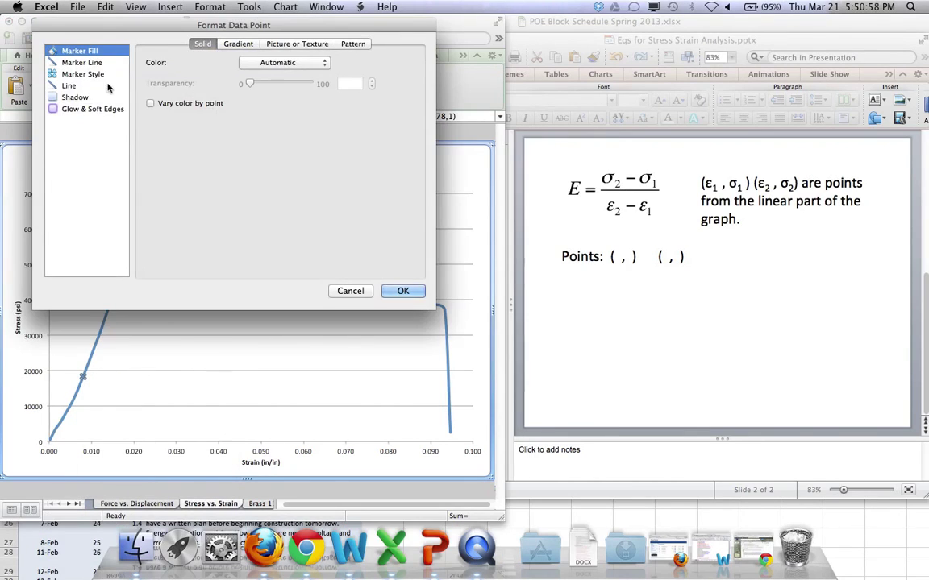
click(94, 75)
click(228, 65)
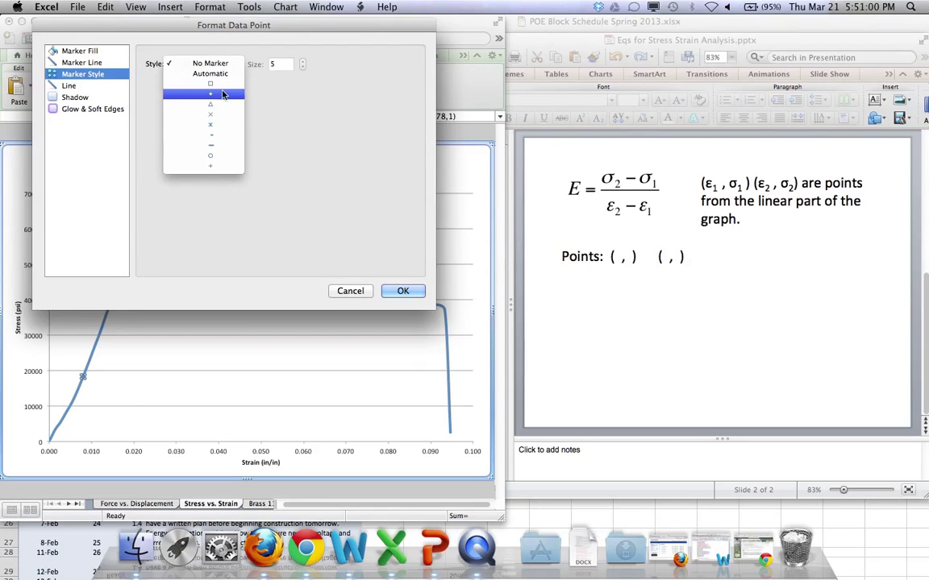
click(256, 81)
click(303, 62)
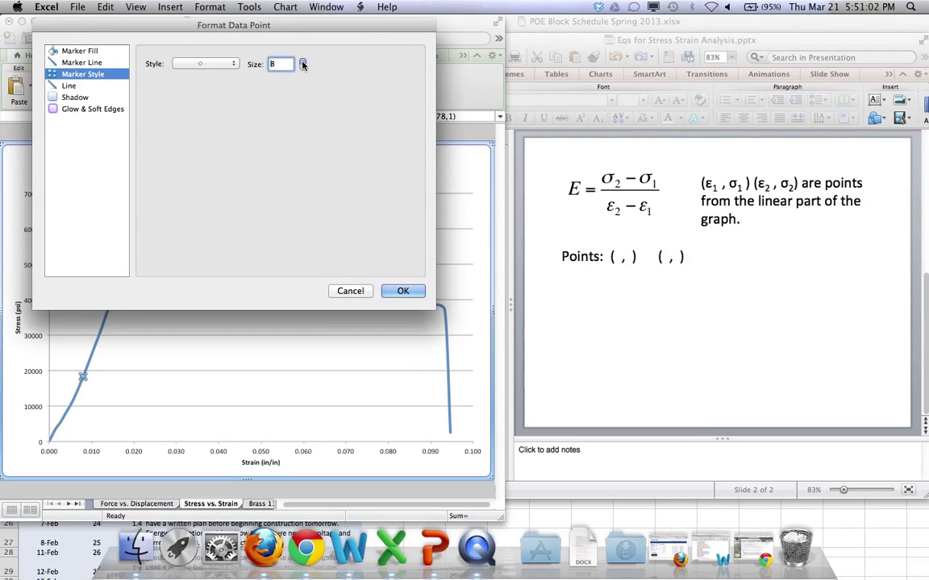
click(303, 66)
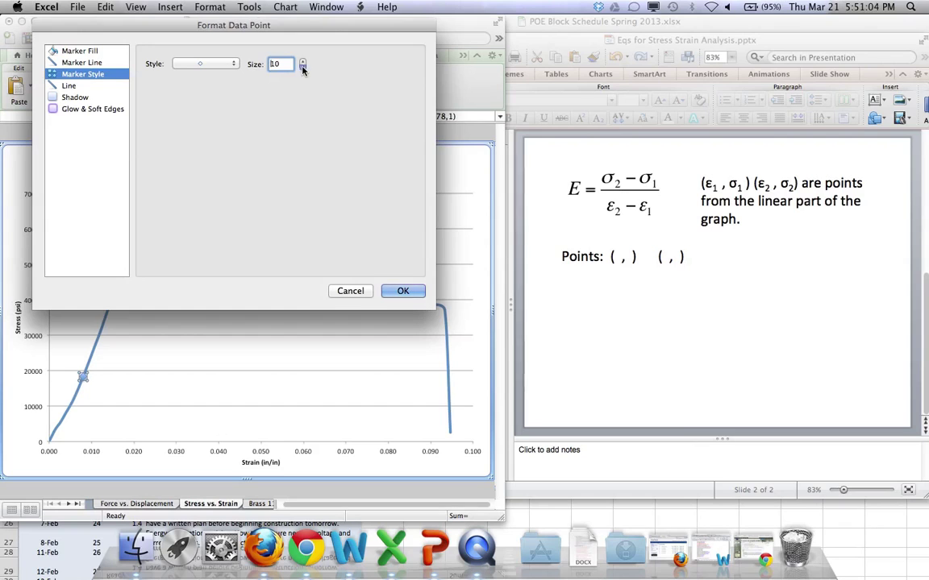
Fill the marker of the 0.008 strain point with the orange theme color and apply the formatting
click(95, 51)
click(250, 63)
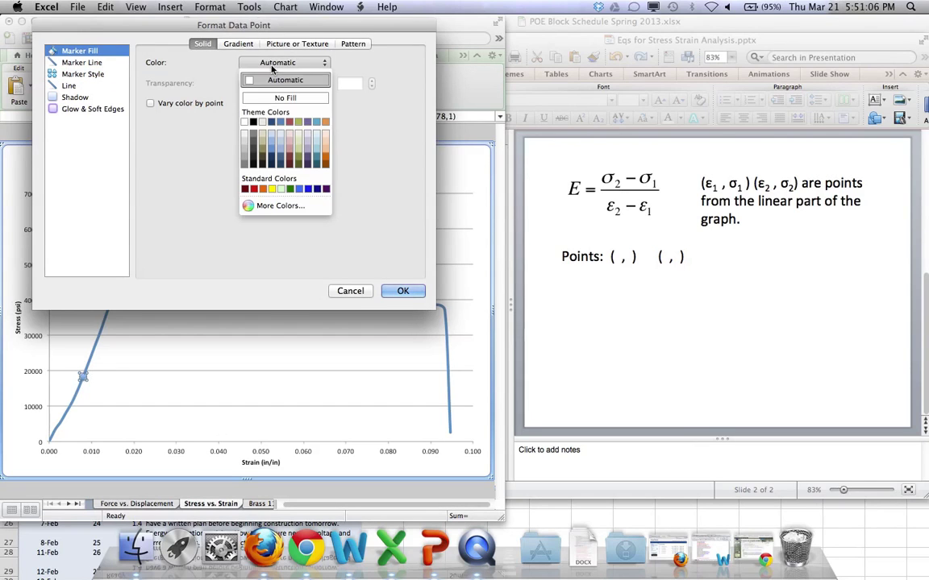
click(327, 127)
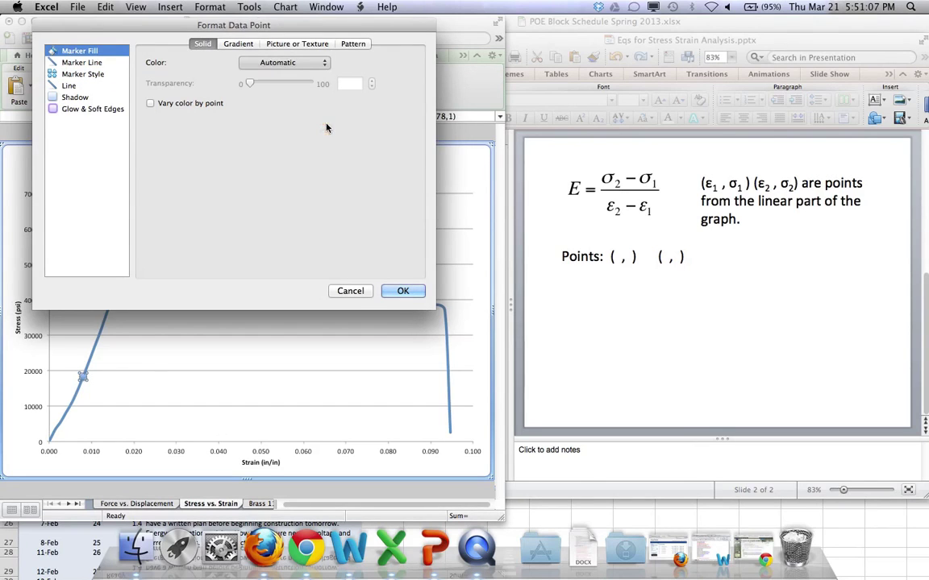
click(403, 290)
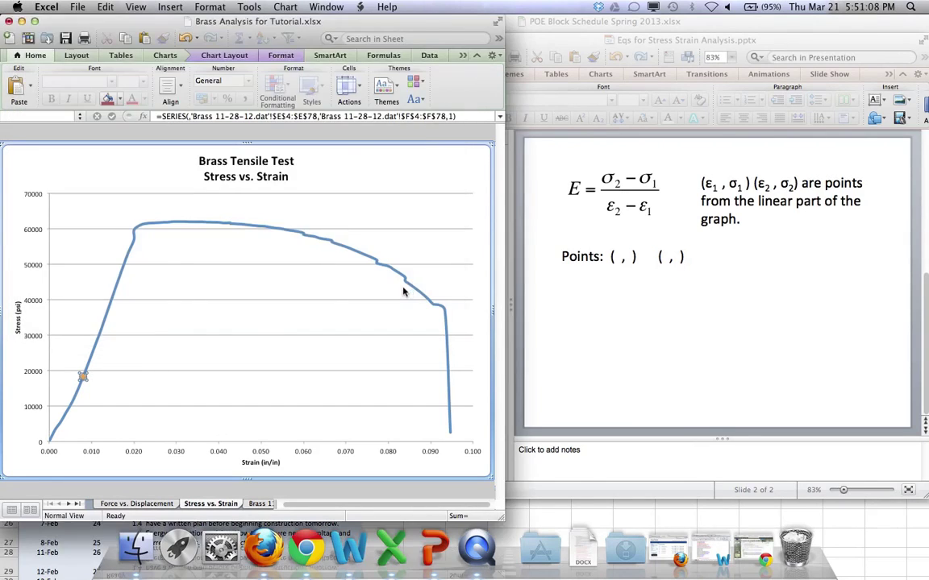
Give a second point on the curve's linear part, just below 50000 psi, a diamond marker of size 9
click(127, 254)
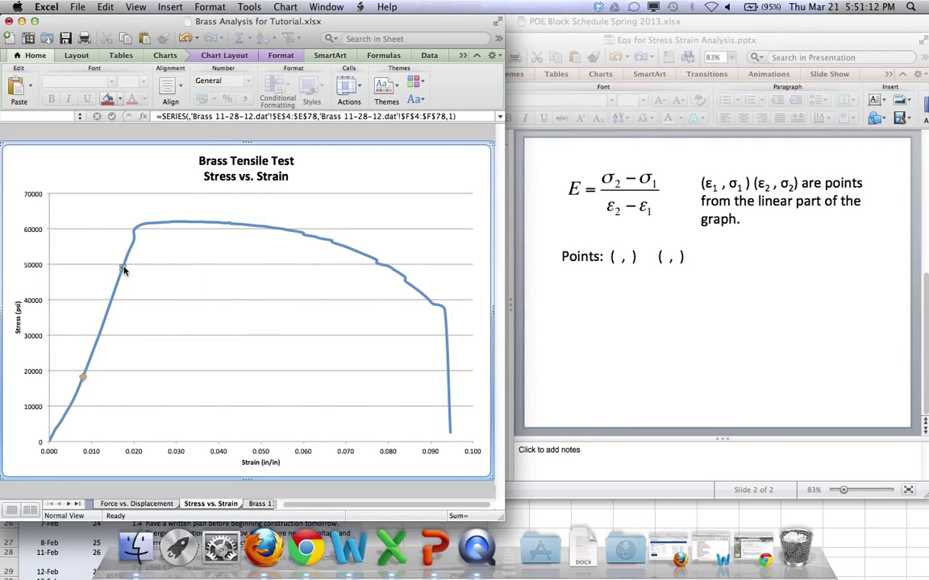
right_click(123, 271)
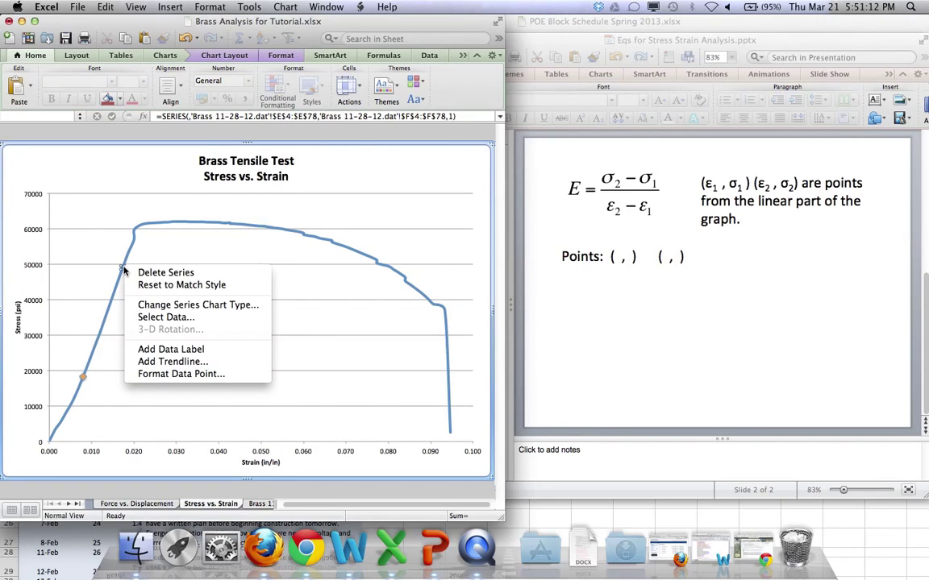
click(174, 375)
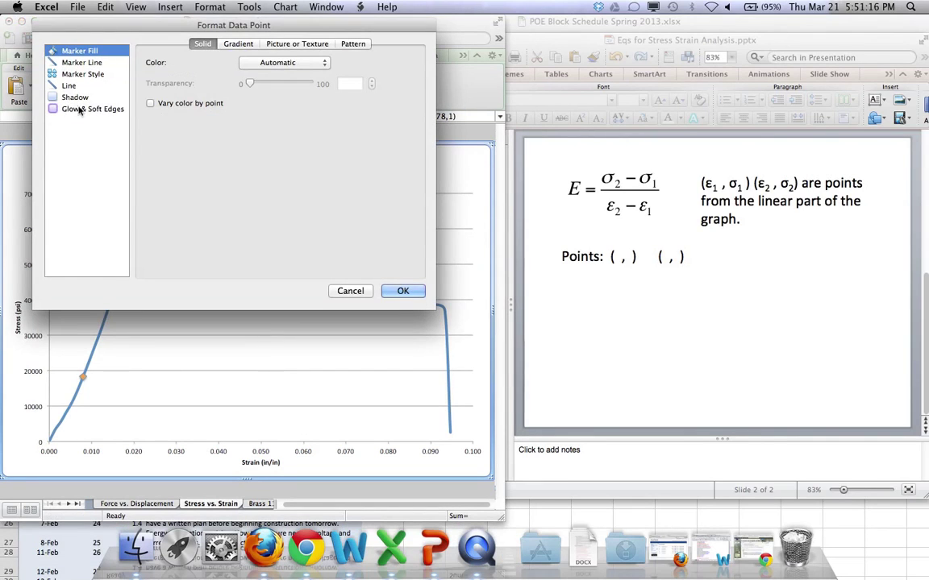
click(80, 75)
click(229, 64)
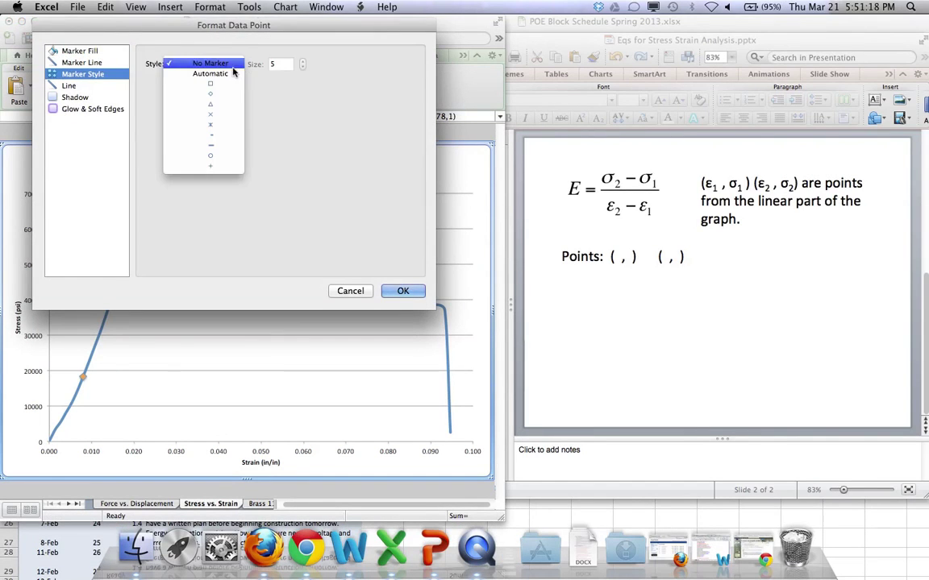
click(274, 75)
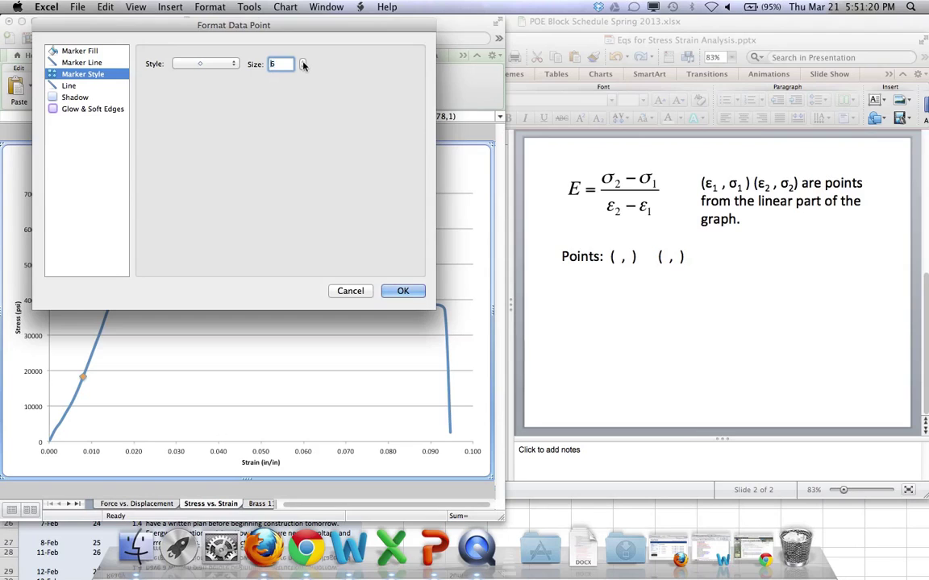
click(303, 62)
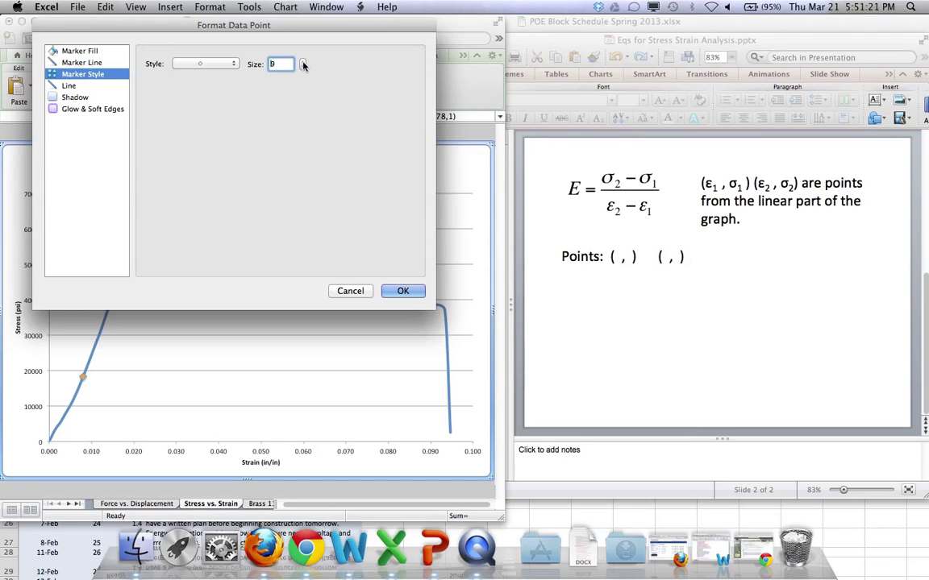
Fill the upper point's marker with the orange theme color, apply the formatting and deselect the point
click(85, 50)
click(242, 64)
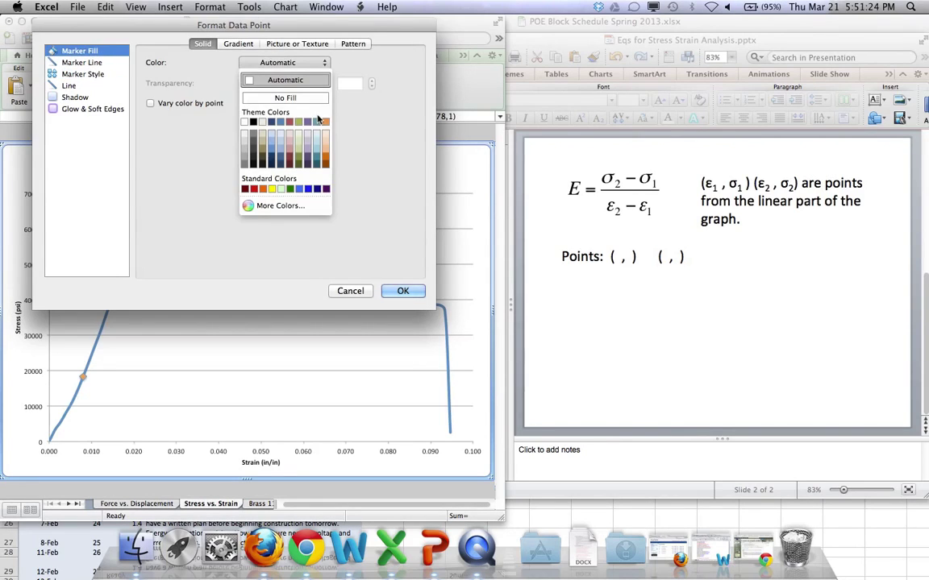
click(293, 111)
click(403, 291)
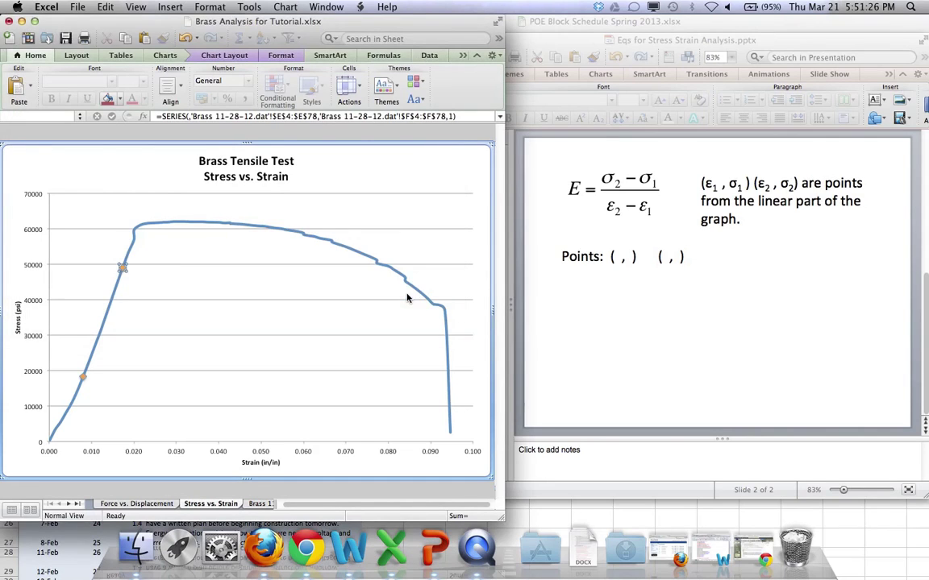
click(195, 309)
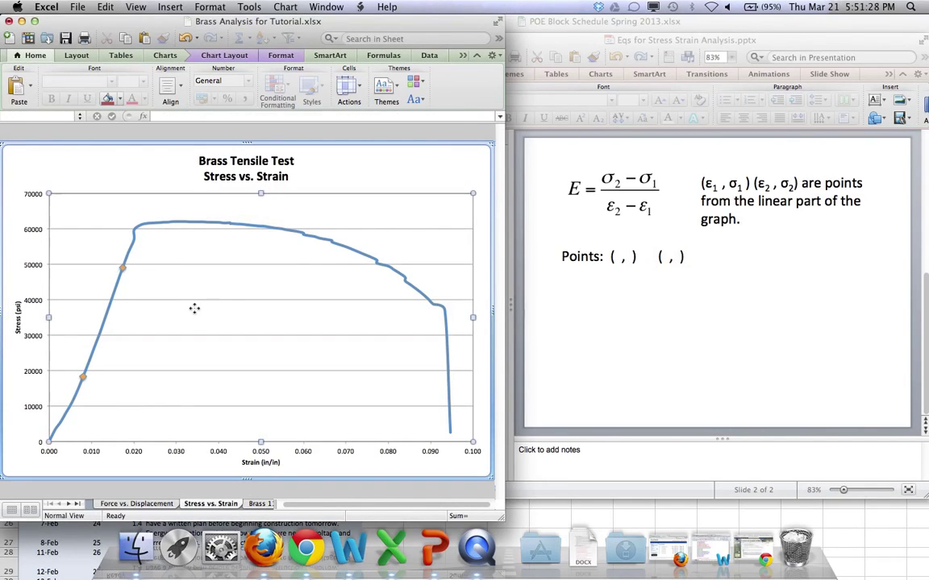
Add a data label to the lower marked point showing both its X and Y values
click(84, 380)
click(84, 380)
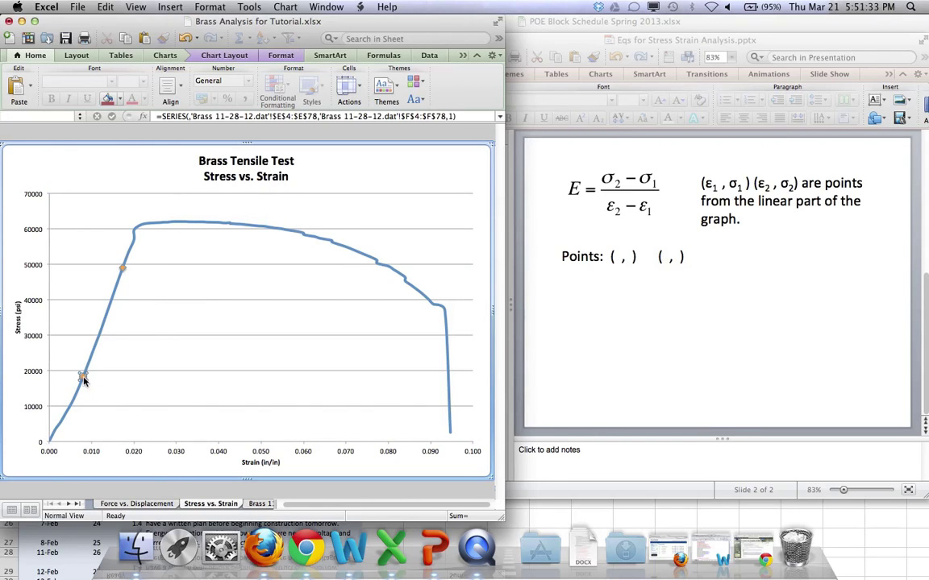
right_click(84, 380)
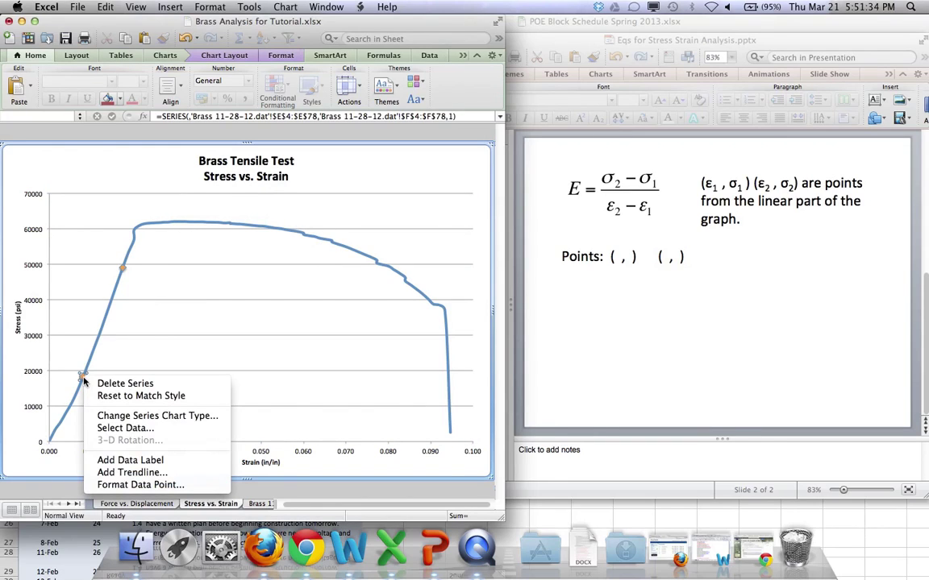
click(129, 460)
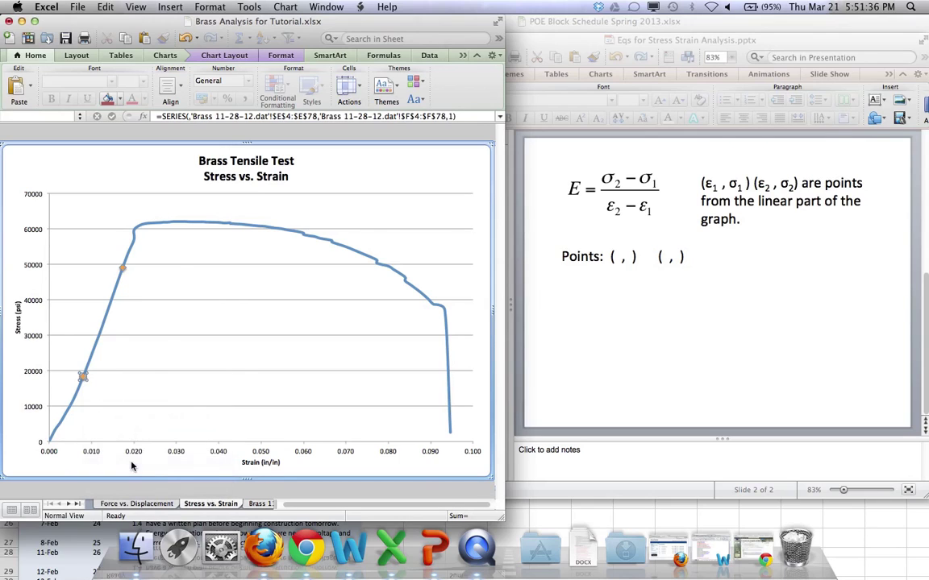
right_click(84, 380)
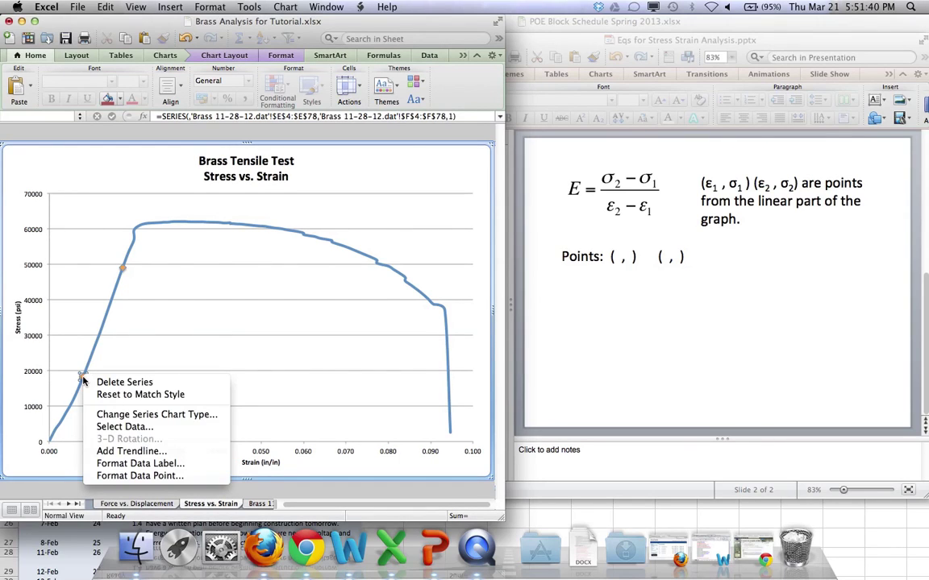
click(139, 464)
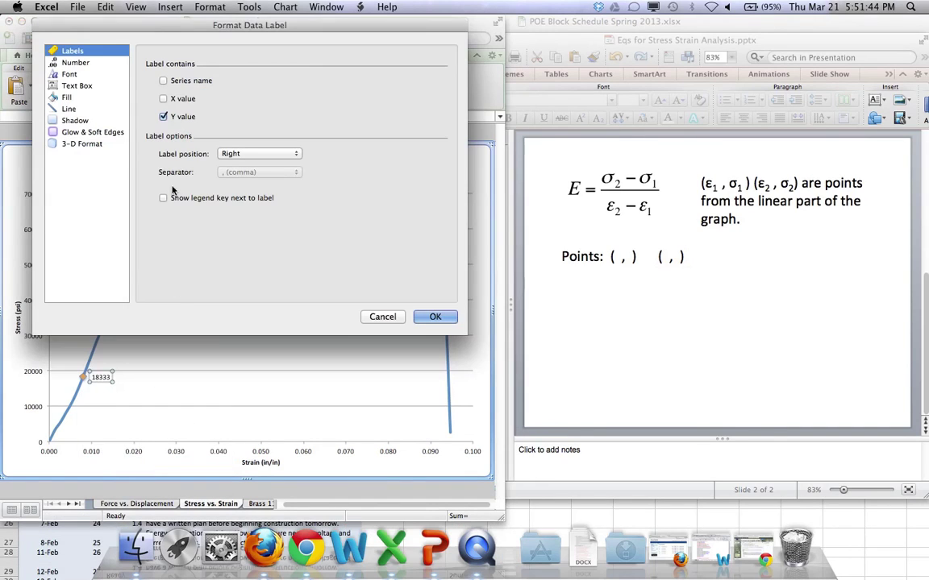
click(164, 99)
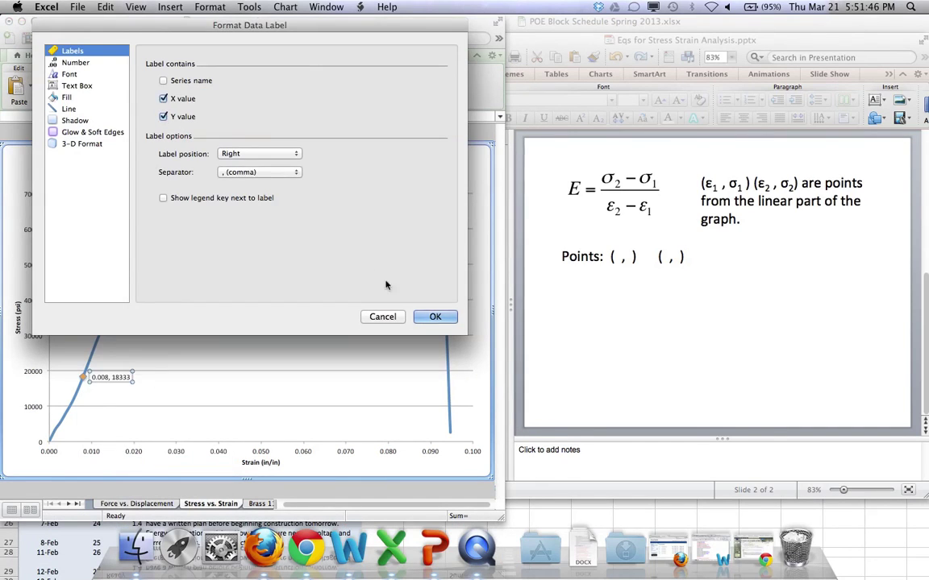
click(435, 316)
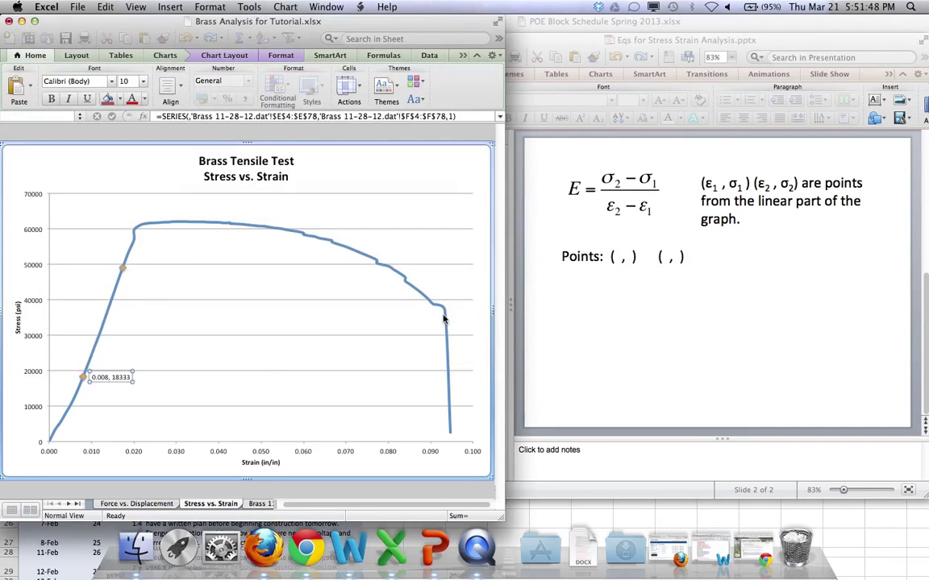
Add a data label to the upper marked point showing both its X and Y values
click(122, 269)
click(123, 268)
right_click(122, 271)
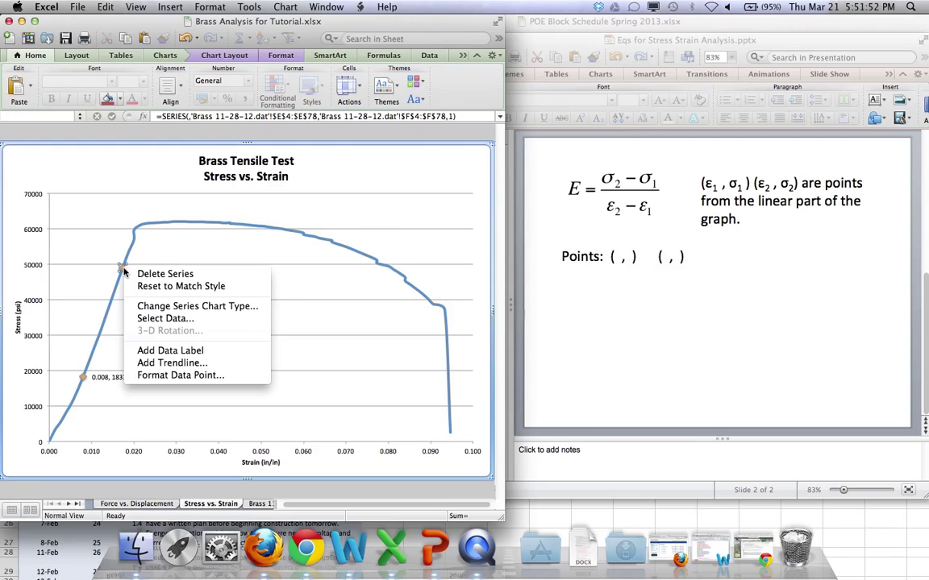
click(163, 352)
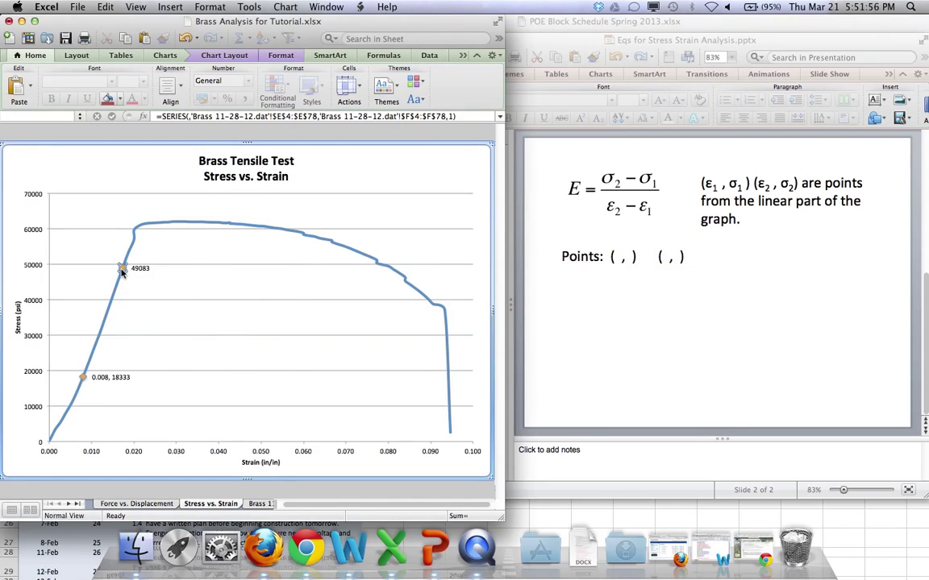
right_click(122, 272)
click(161, 357)
click(164, 99)
click(434, 317)
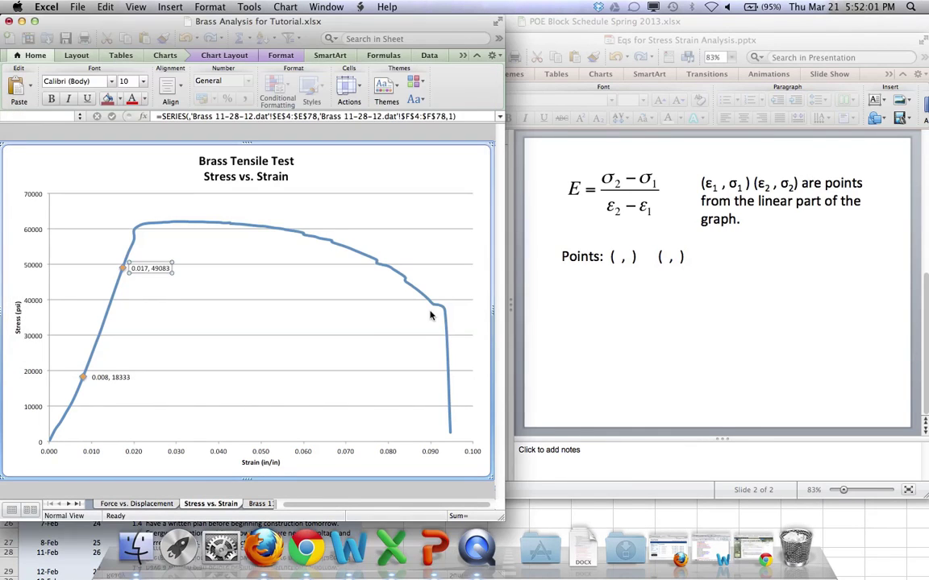
Set the font size of the lower marked point's data label to 18
click(121, 378)
double_click(131, 377)
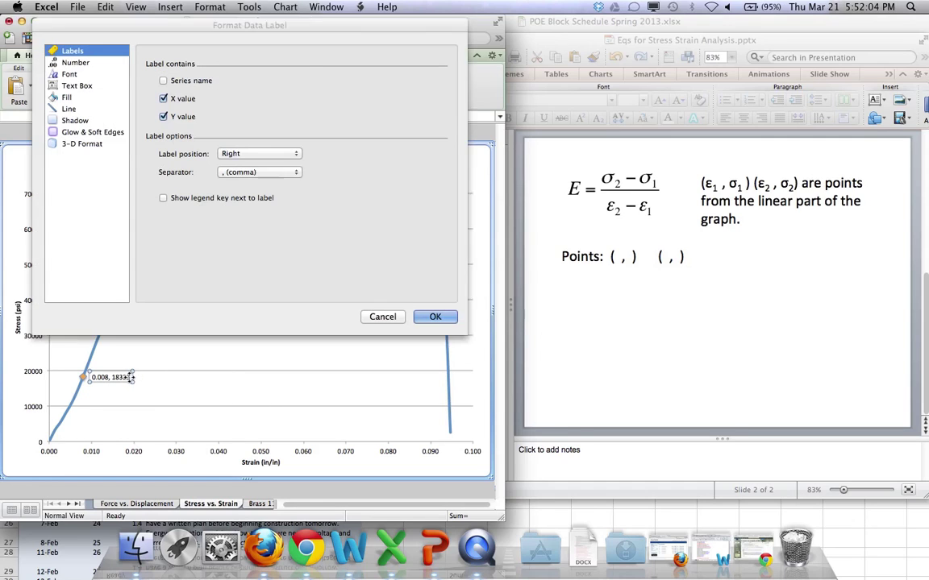
click(379, 319)
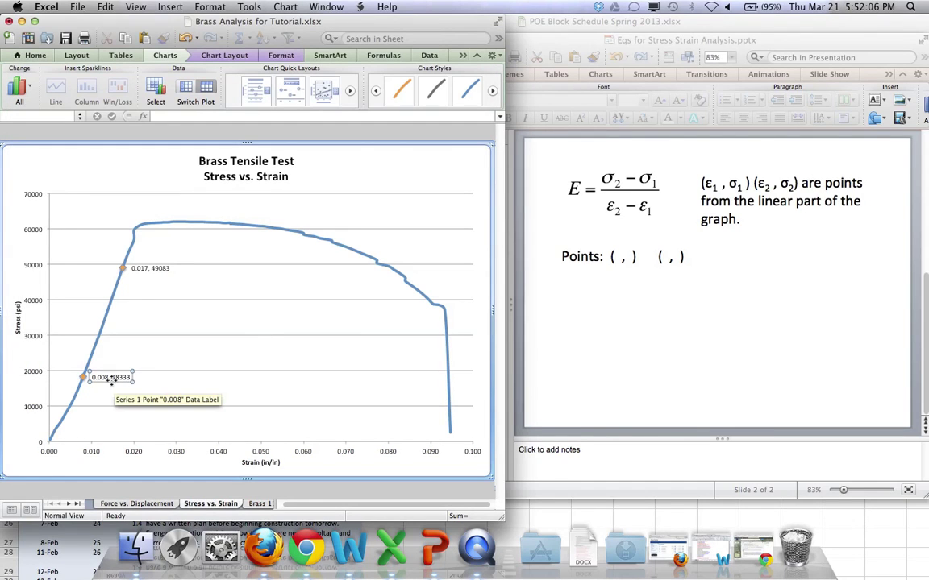
click(125, 377)
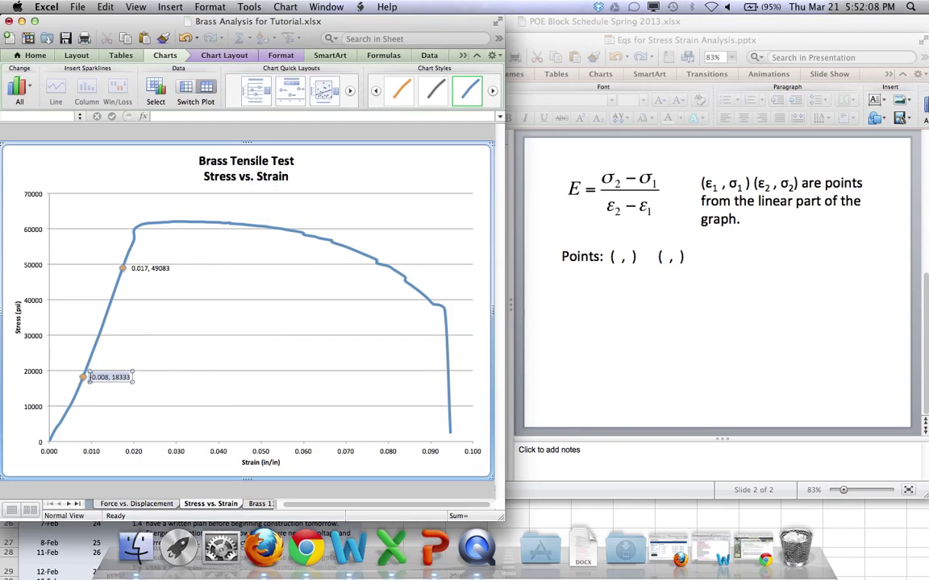
click(33, 56)
click(143, 81)
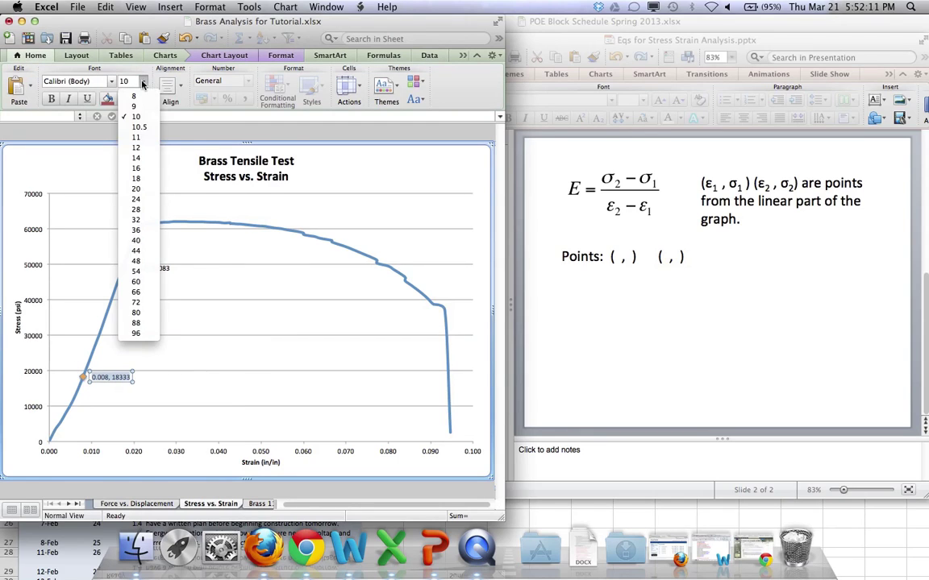
click(141, 179)
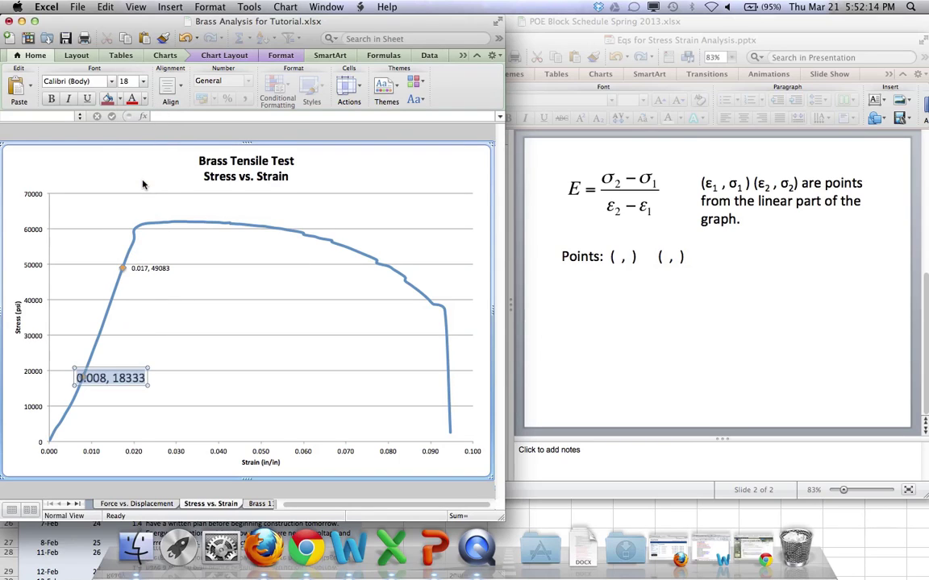
Enlarge the upper marked point's data label to font size 18 and deselect it
click(161, 265)
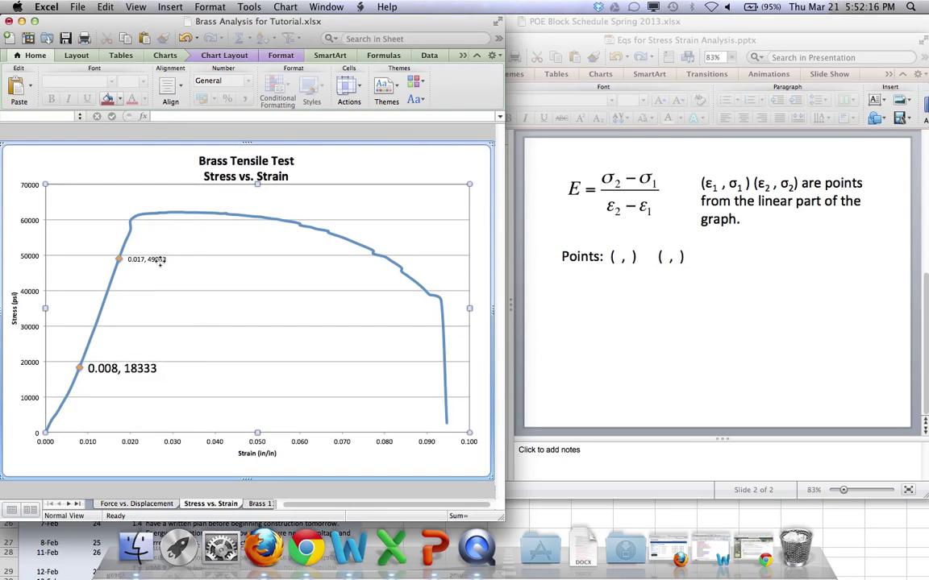
click(162, 260)
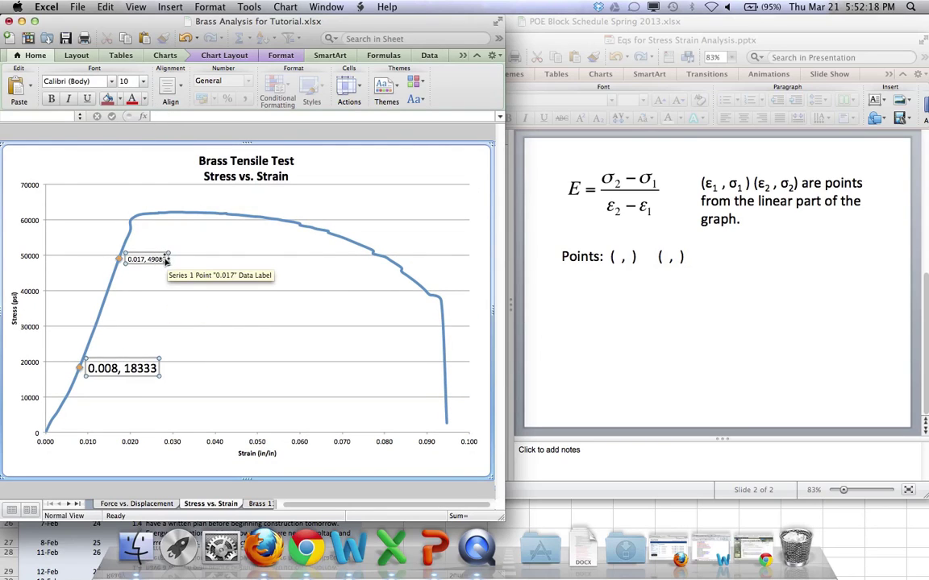
click(165, 259)
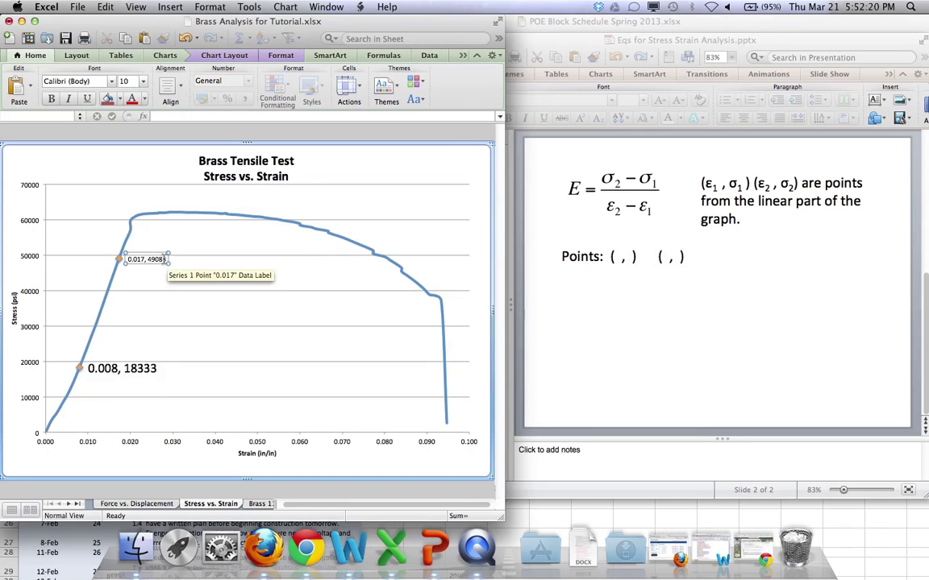
drag(165, 260, 105, 259)
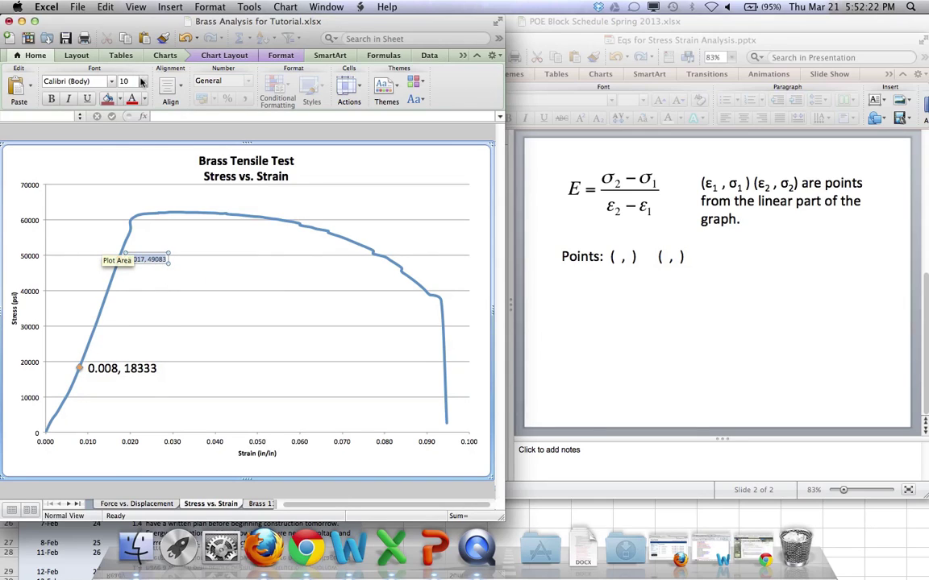
click(129, 81)
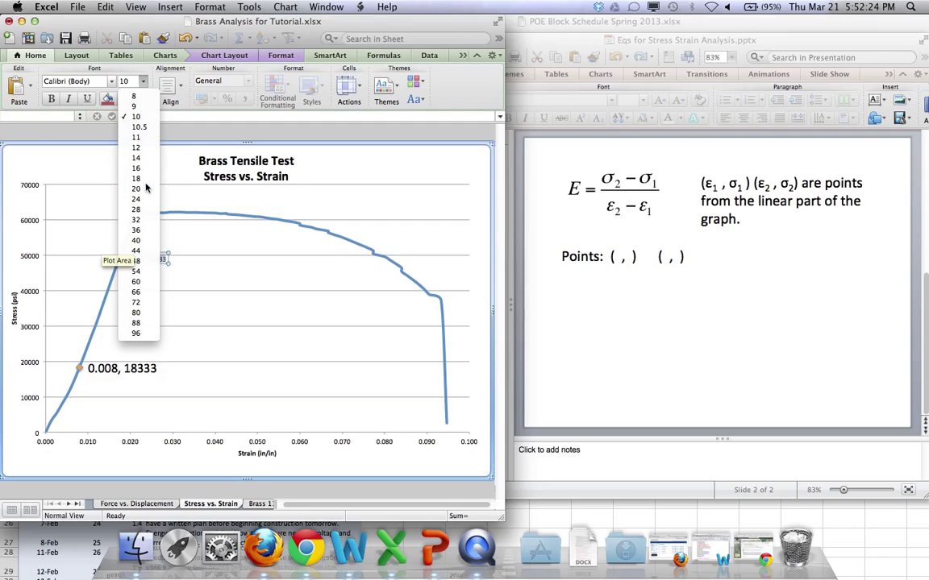
click(146, 188)
click(144, 83)
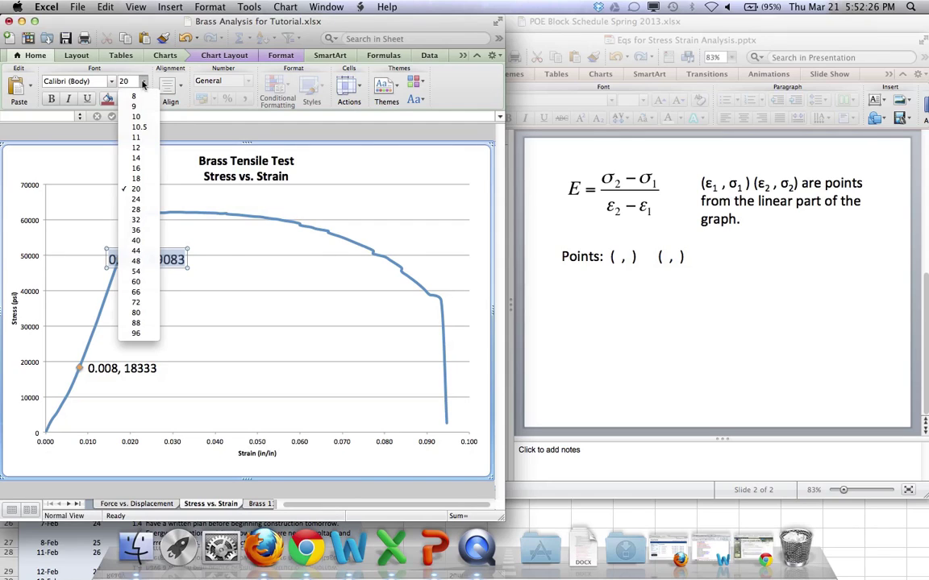
click(142, 188)
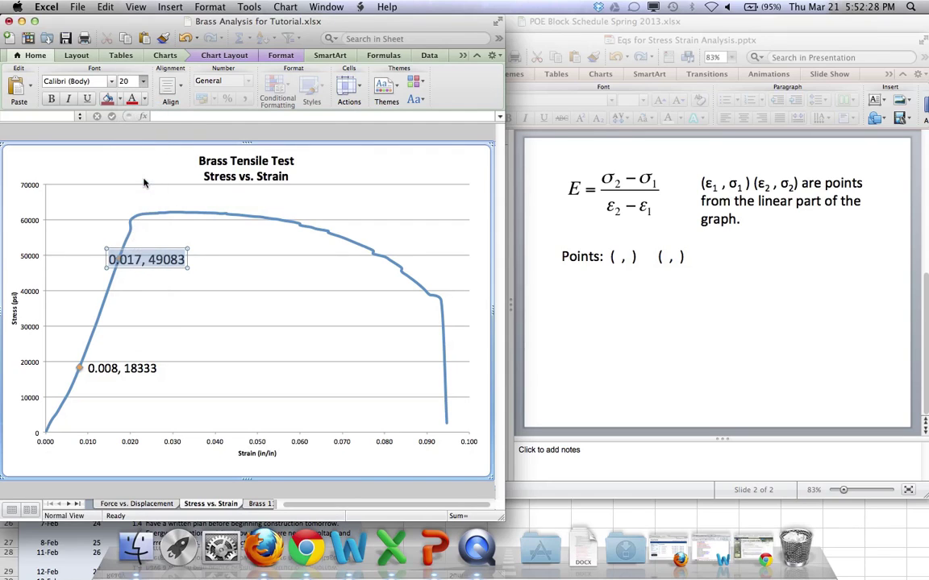
click(257, 268)
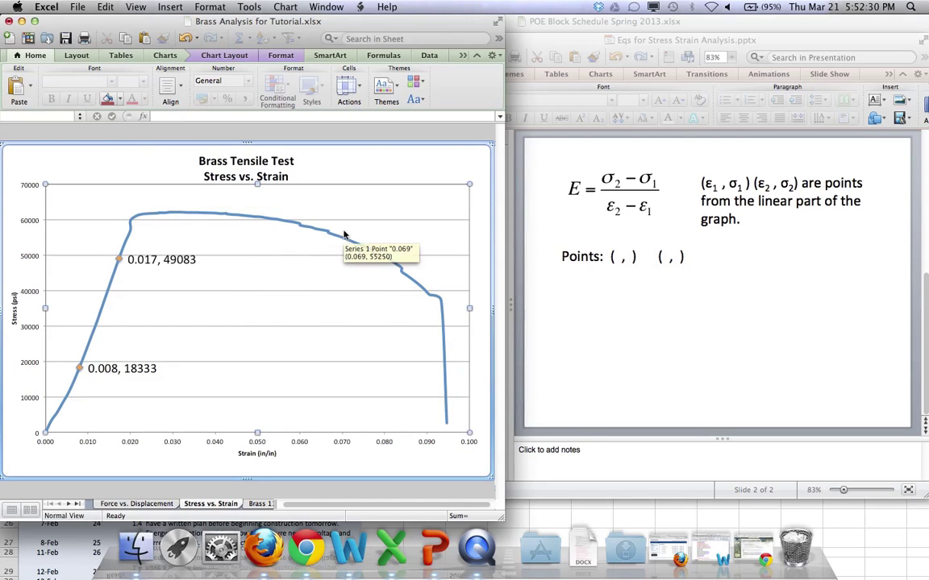
Switch to the PowerPoint slide and fill the first pair of parentheses on the Points line with 0.008 and 18, 333
click(619, 255)
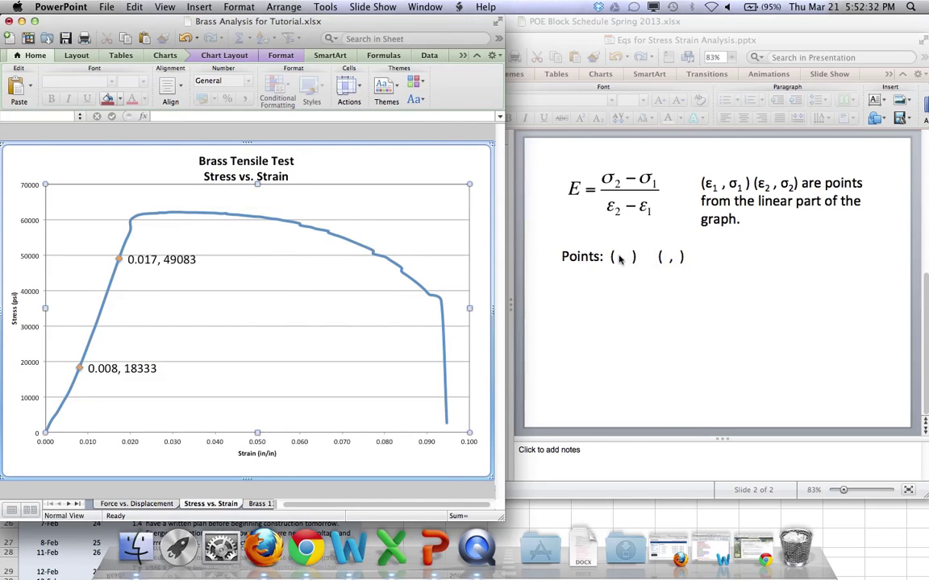
click(618, 256)
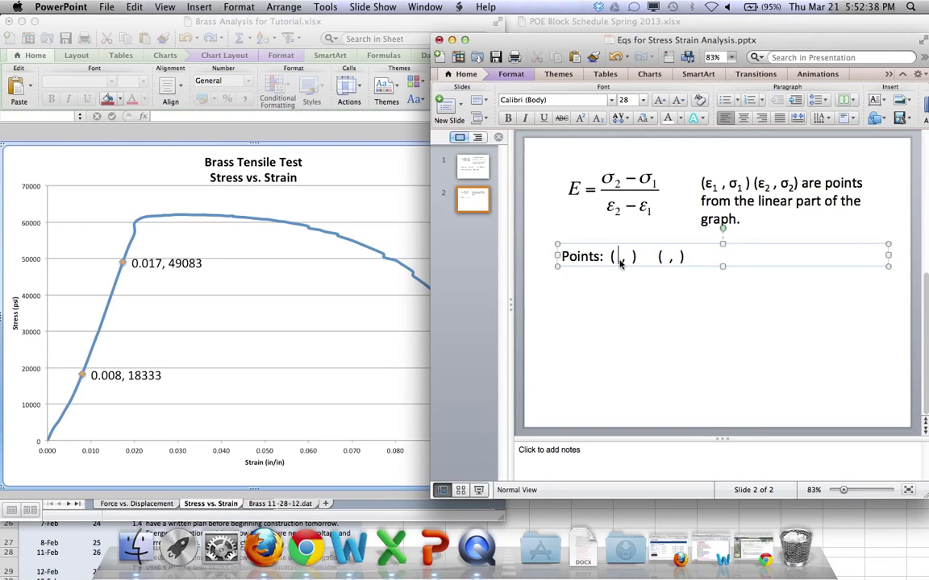
text(0.008)
key(Right)
key(Right)
key(Right)
text(18,)
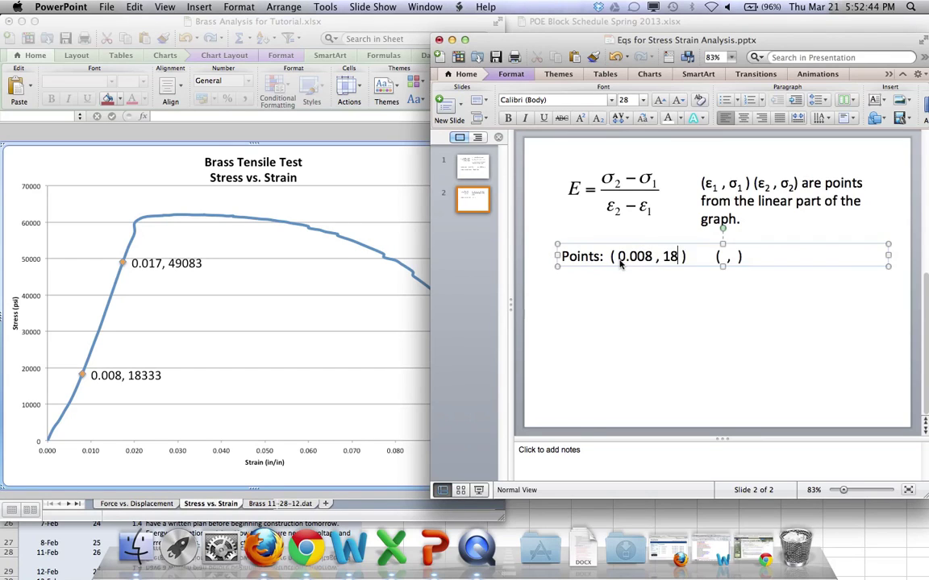
text( 333)
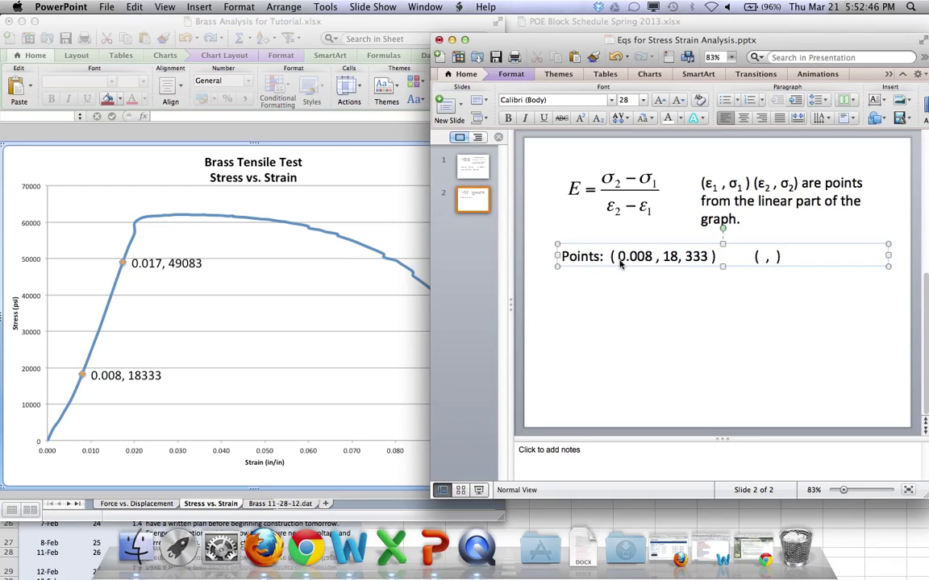
Remove the thousands comma and space from the first point's stress value so it reads 18333
key(Left)
key(Left)
key(BackSpace)
click(619, 258)
click(680, 256)
key(BackSpace)
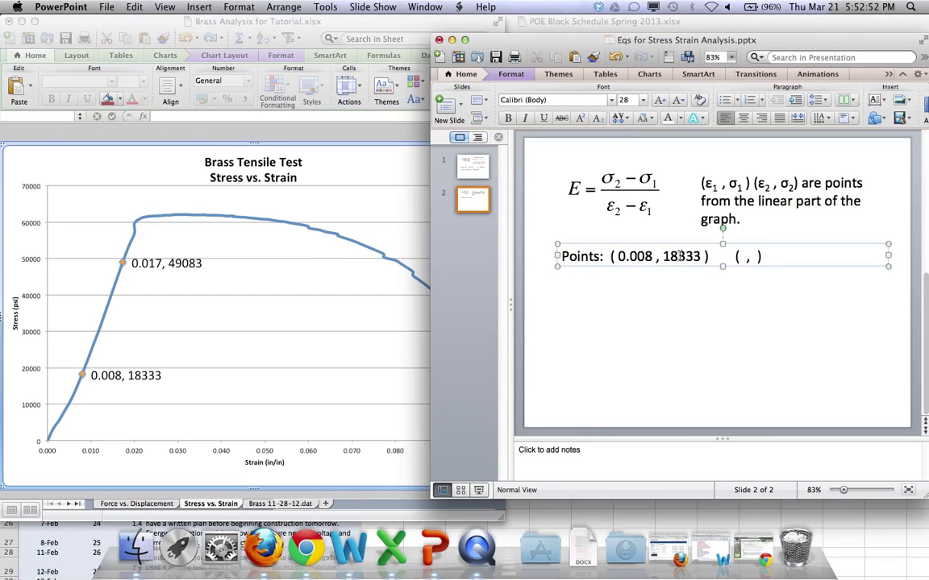
Fill the second pair of parentheses on the Points line with 0.017 and 49083, and deselect the text box
click(744, 256)
text(0..)
key(BackSpace)
text(017)
text(490)
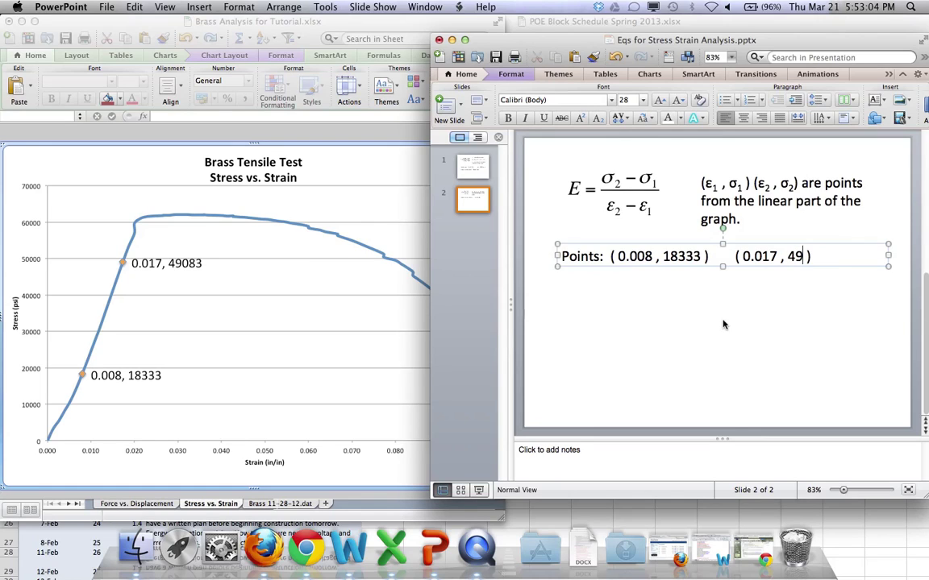
text(83)
click(723, 325)
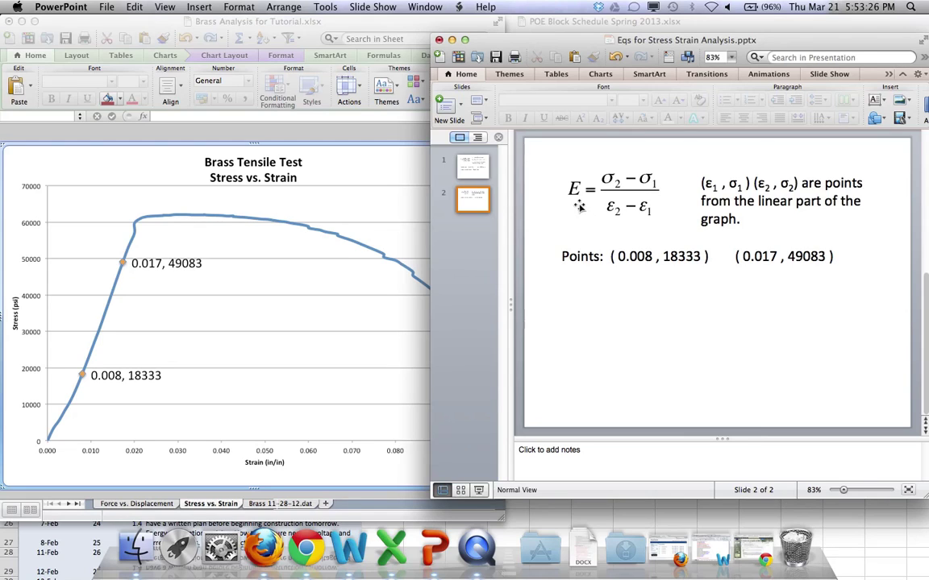
Review the force-based modulus equation on slide 1, return to slide 2, and switch to the Excel chart in an enlarged window
click(475, 172)
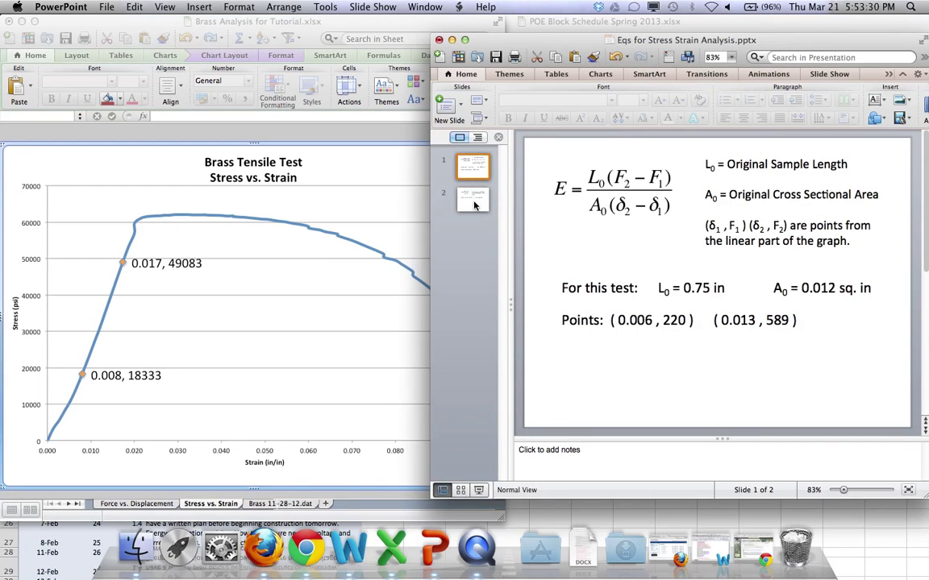
click(475, 203)
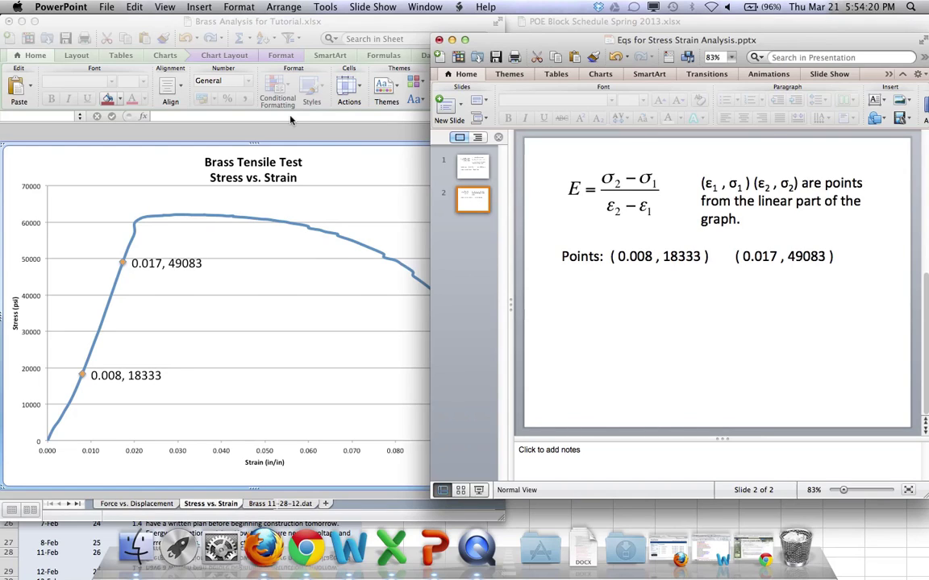
click(404, 174)
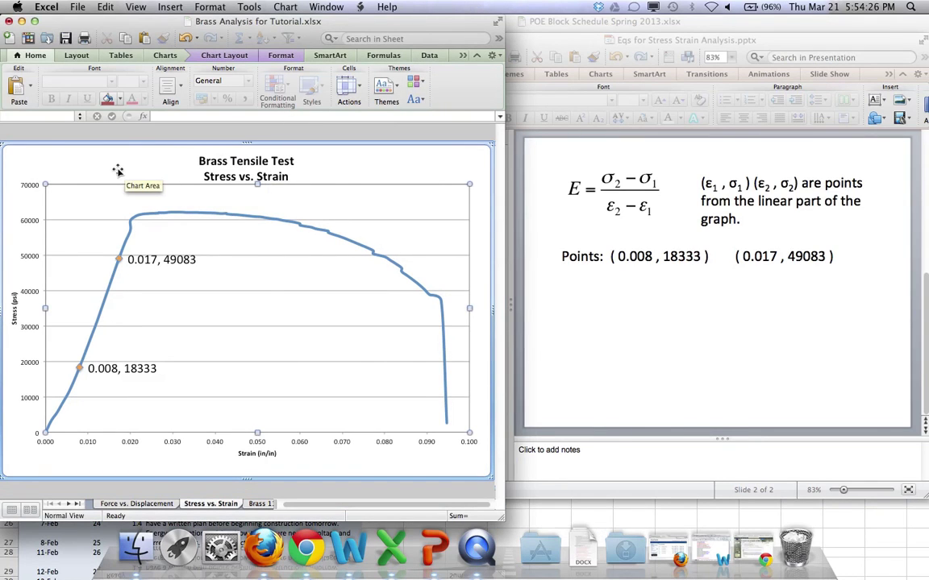
click(35, 22)
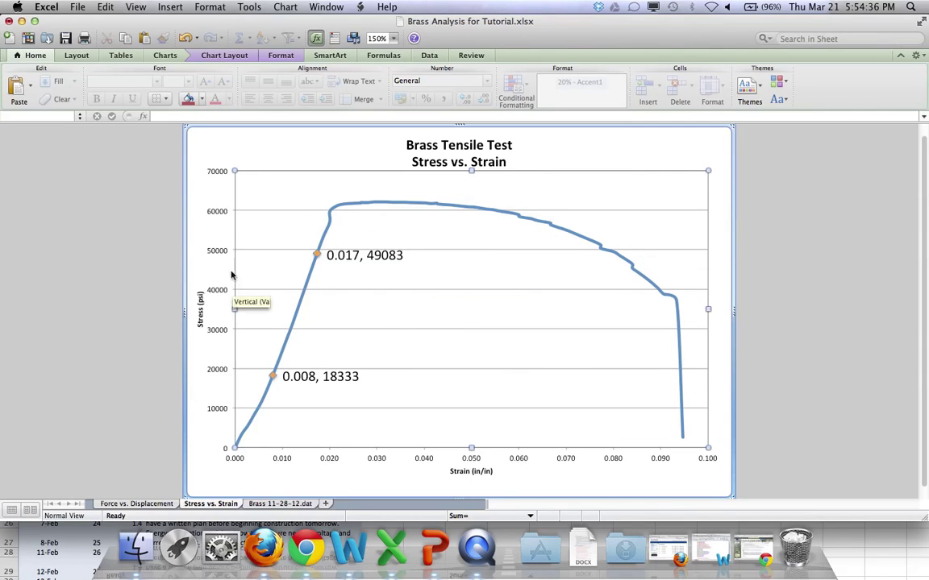
Give the curve's point at (0.020, 57000), just above the labeled points, a square marker of size 10
click(331, 229)
click(330, 229)
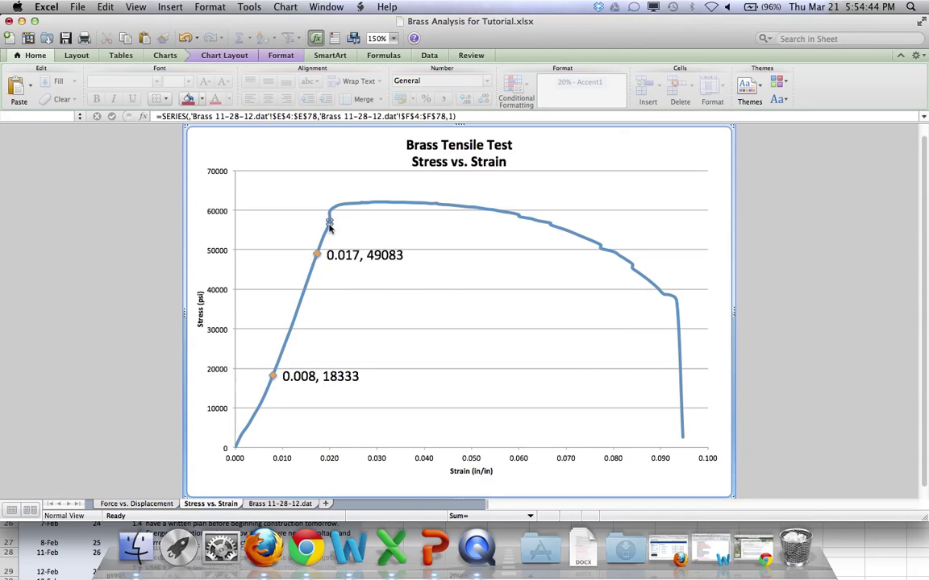
mouse_move(330, 228)
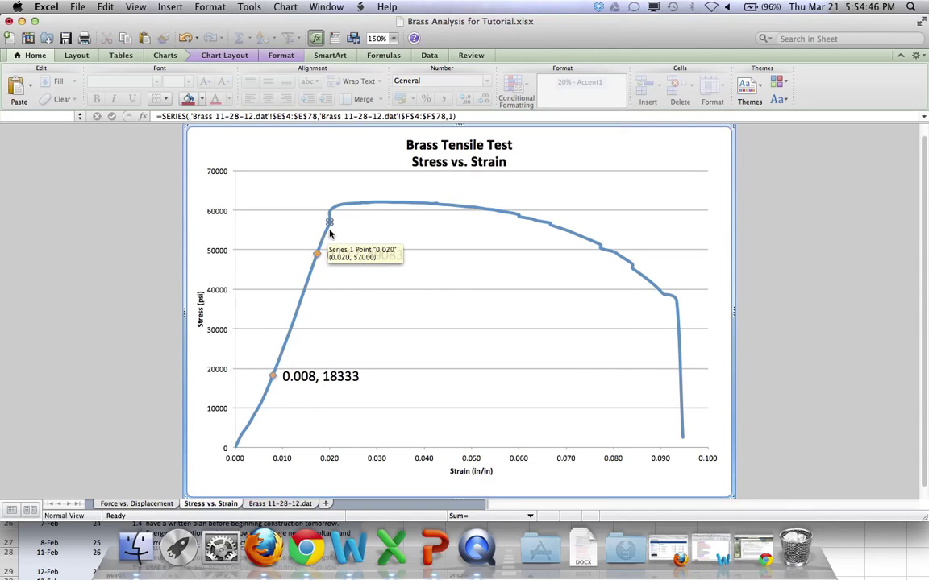
right_click(330, 229)
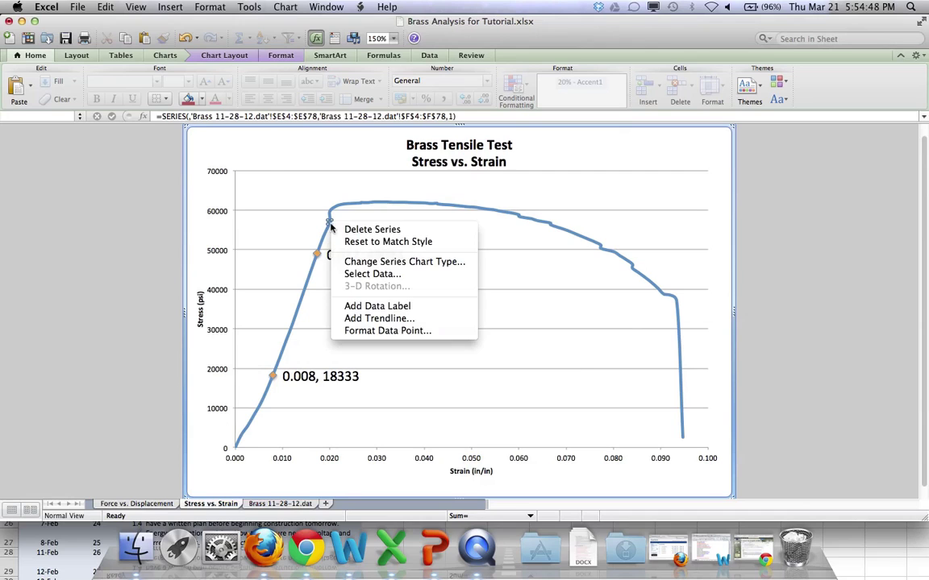
click(380, 332)
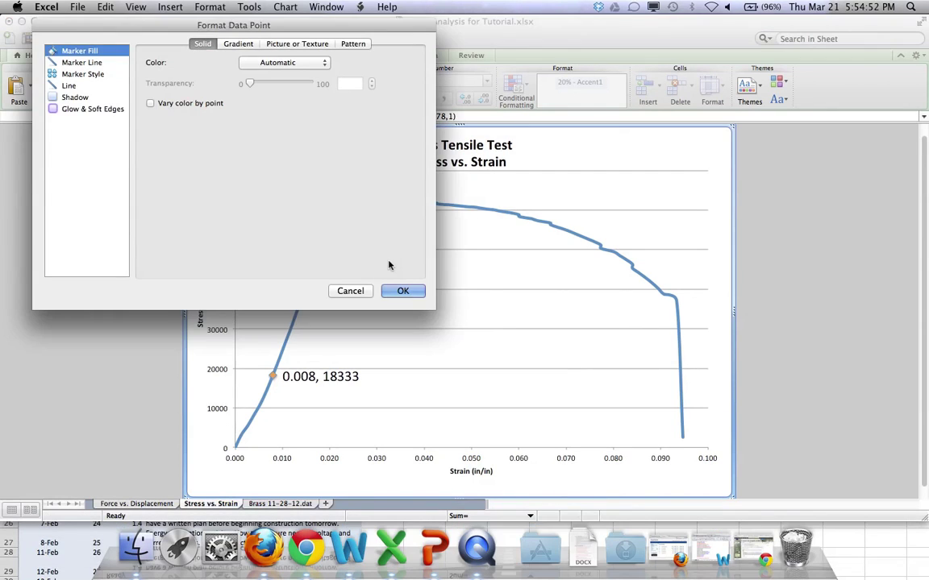
click(79, 73)
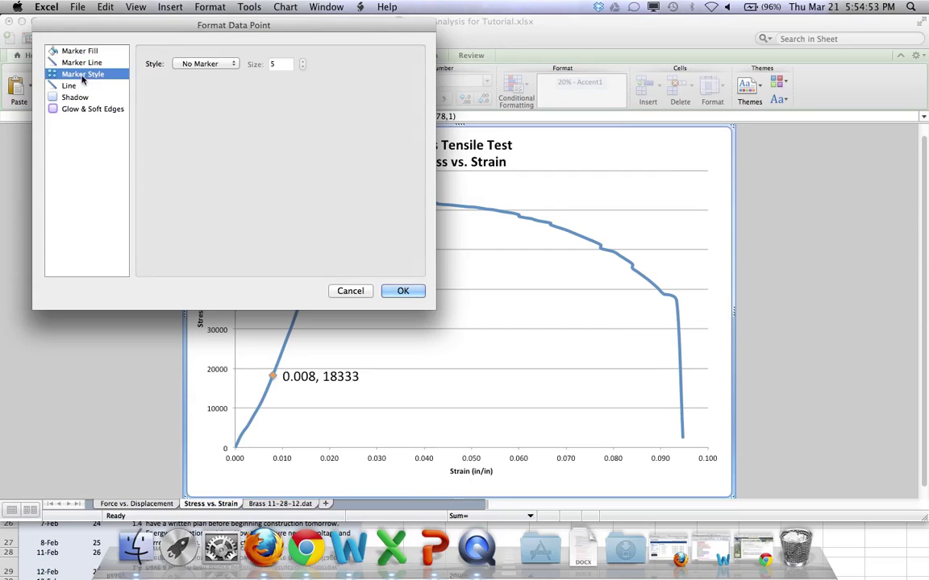
click(215, 65)
click(209, 83)
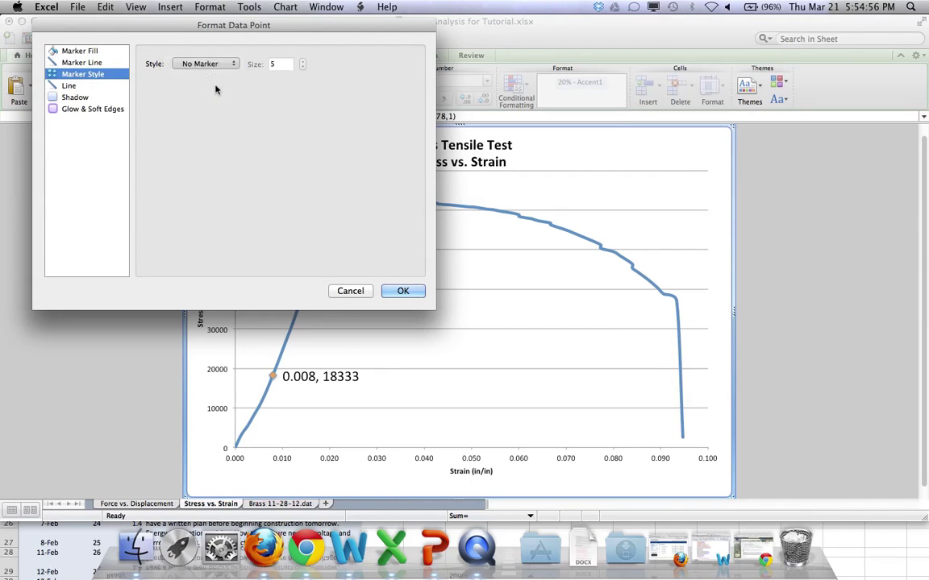
click(302, 62)
click(303, 62)
click(302, 62)
click(302, 62)
click(302, 62)
click(304, 62)
click(302, 69)
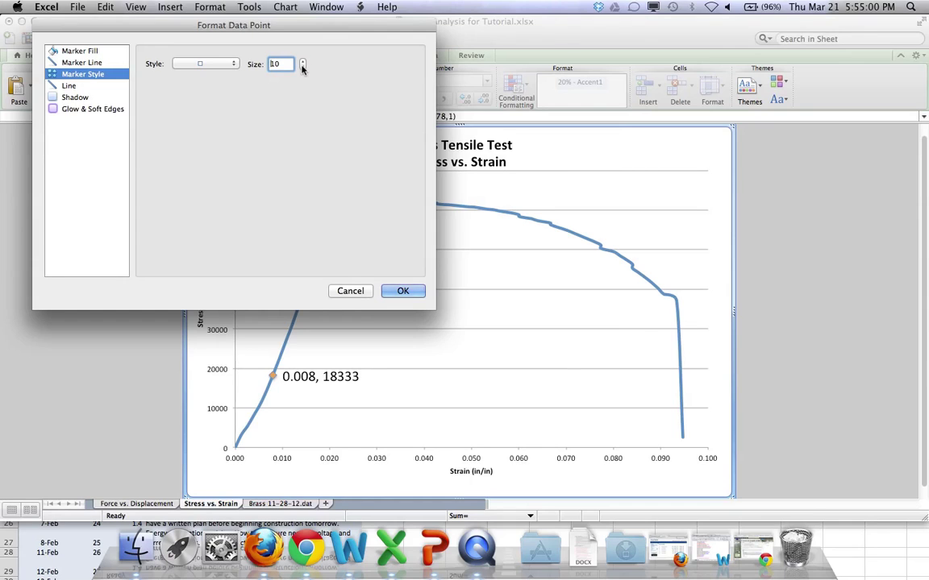
Fill the square marker with standard yellow, apply the formatting and deselect the point
click(86, 51)
click(298, 63)
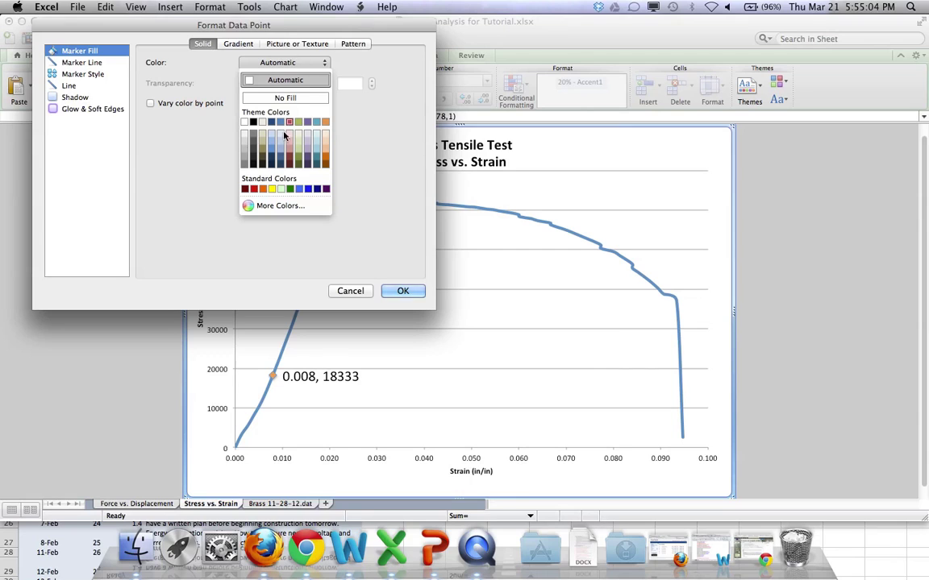
click(271, 193)
click(396, 290)
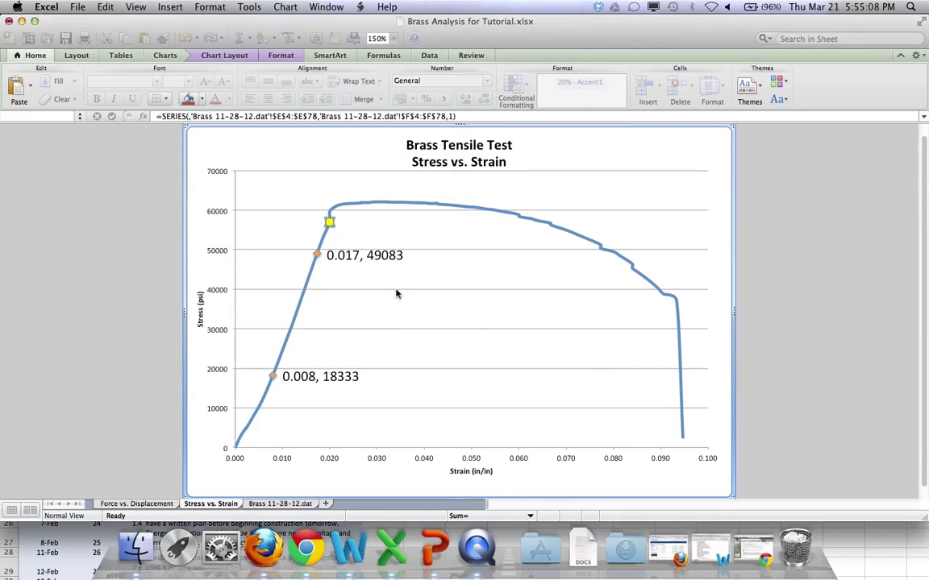
click(398, 286)
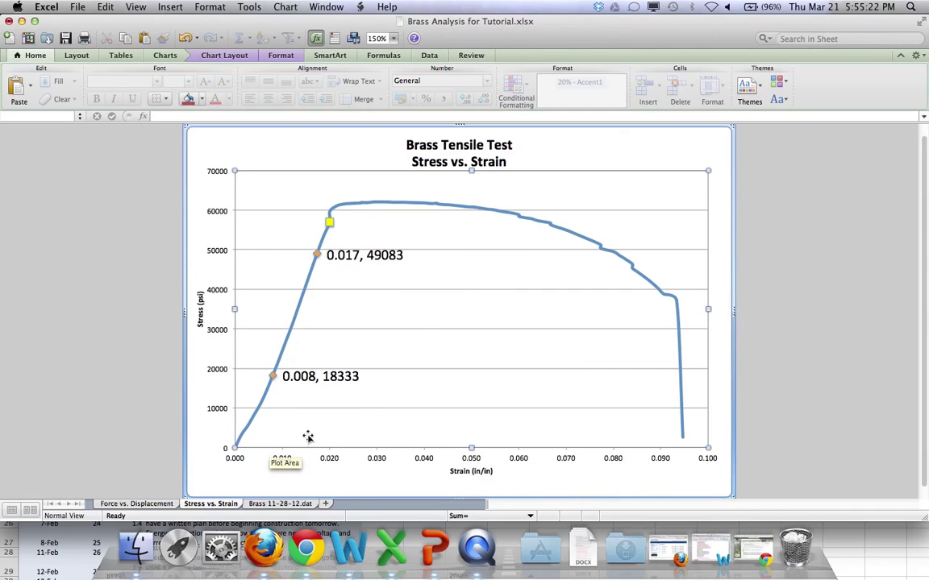
mouse_move(326, 232)
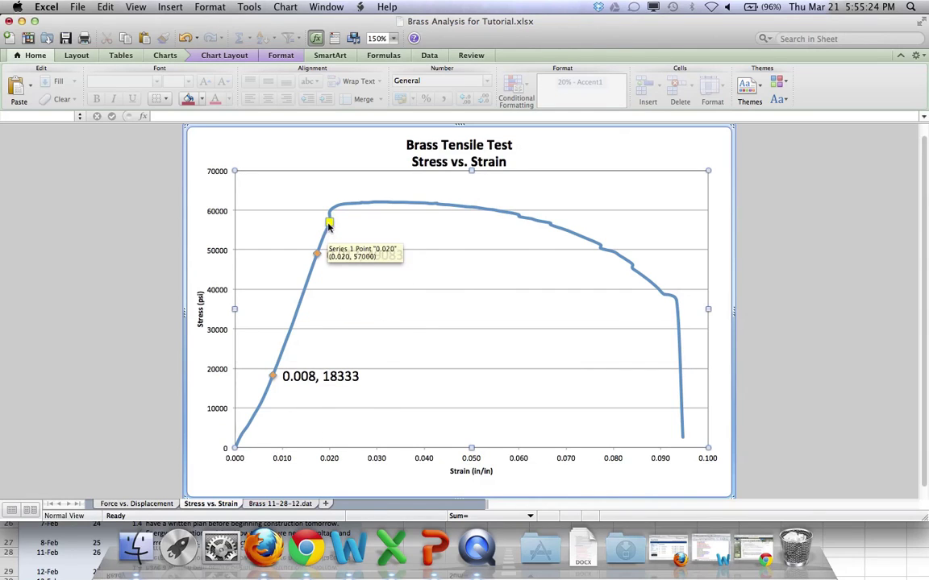
mouse_move(282, 353)
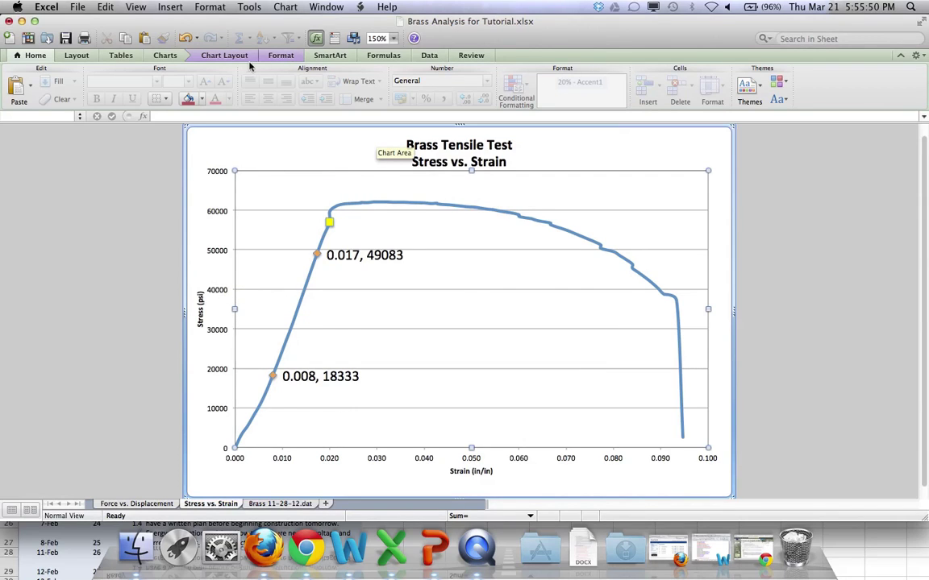
click(34, 56)
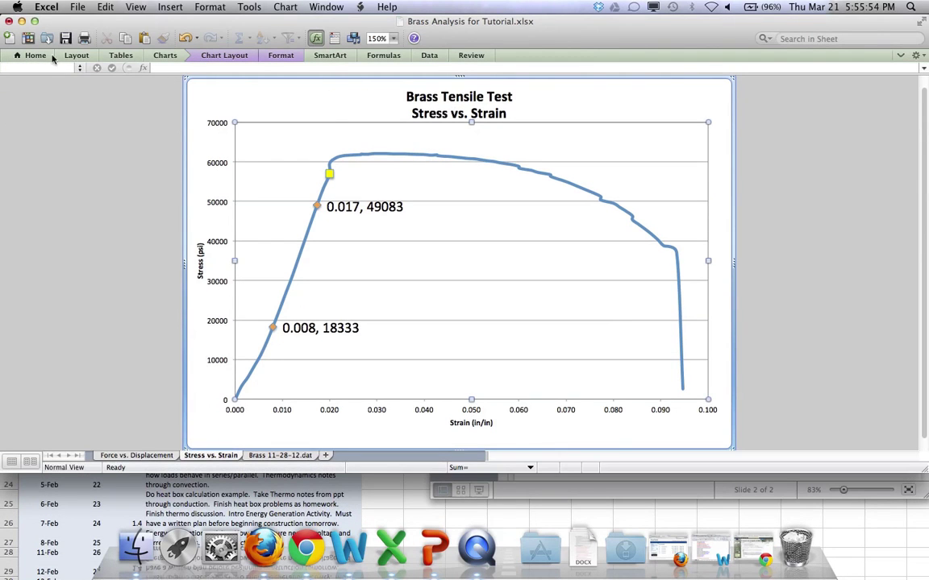
click(36, 54)
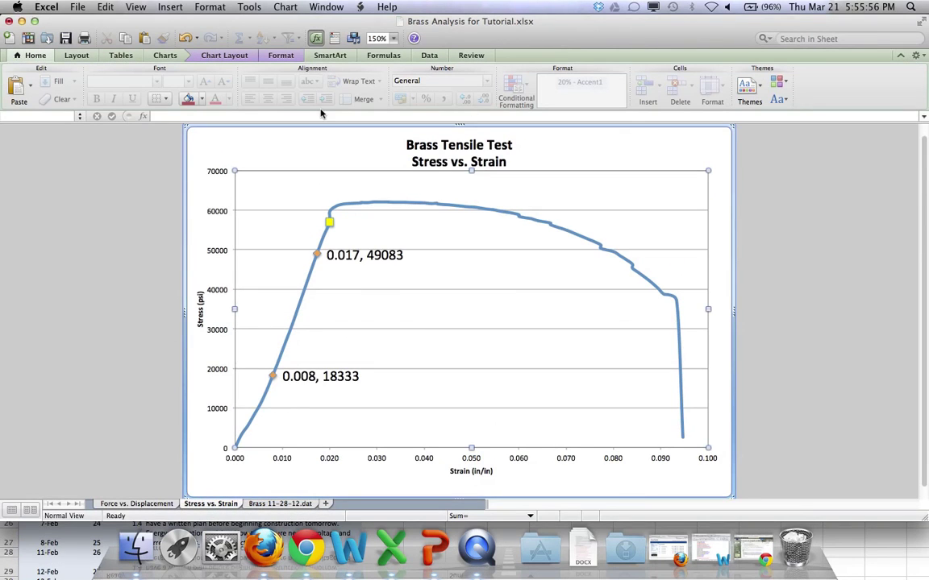
click(308, 147)
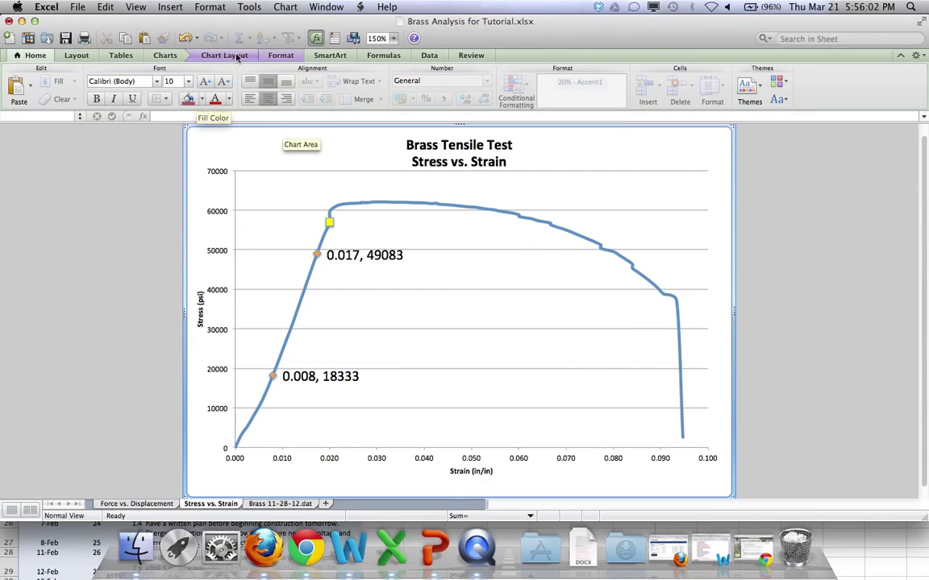
click(143, 278)
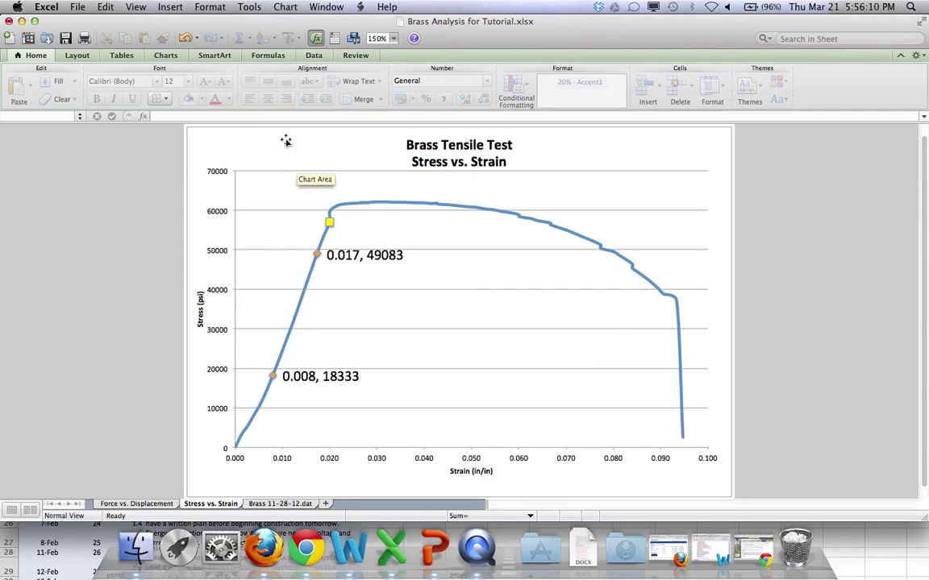
Add a data label to the yellow square marker at the end of the curve's linear region
click(330, 223)
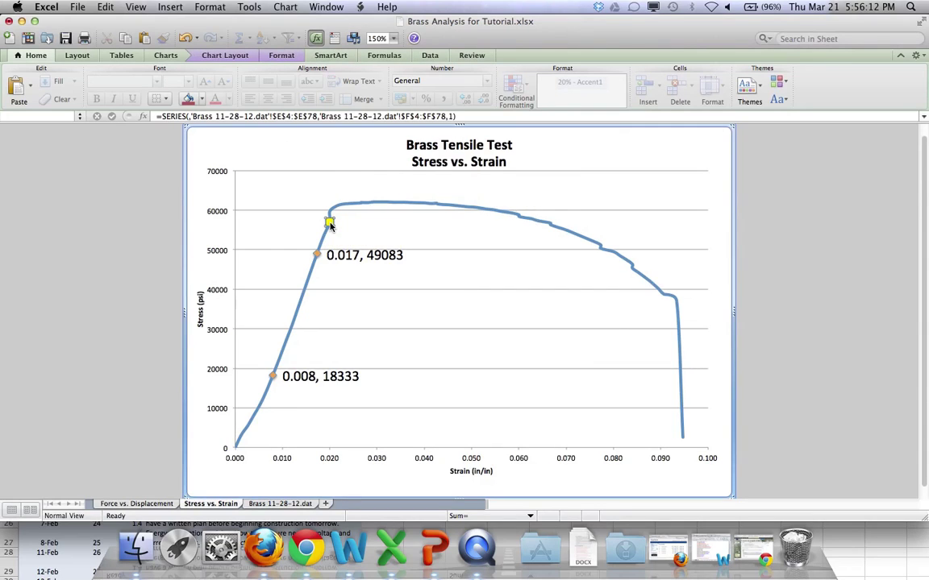
right_click(329, 223)
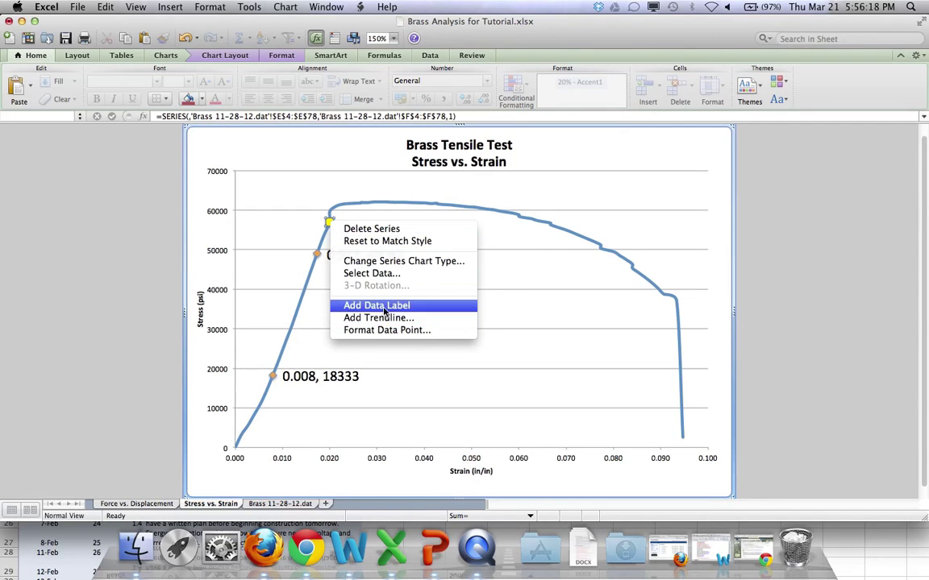
click(384, 307)
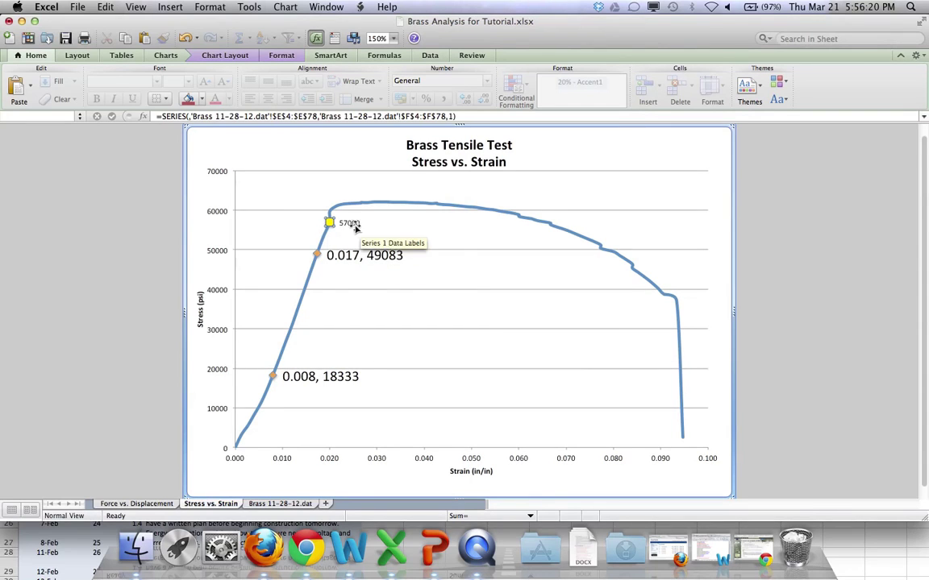
Replace the yellow marker's data label text with "Proportional Limit (Elastic Limit)"
click(349, 224)
click(349, 224)
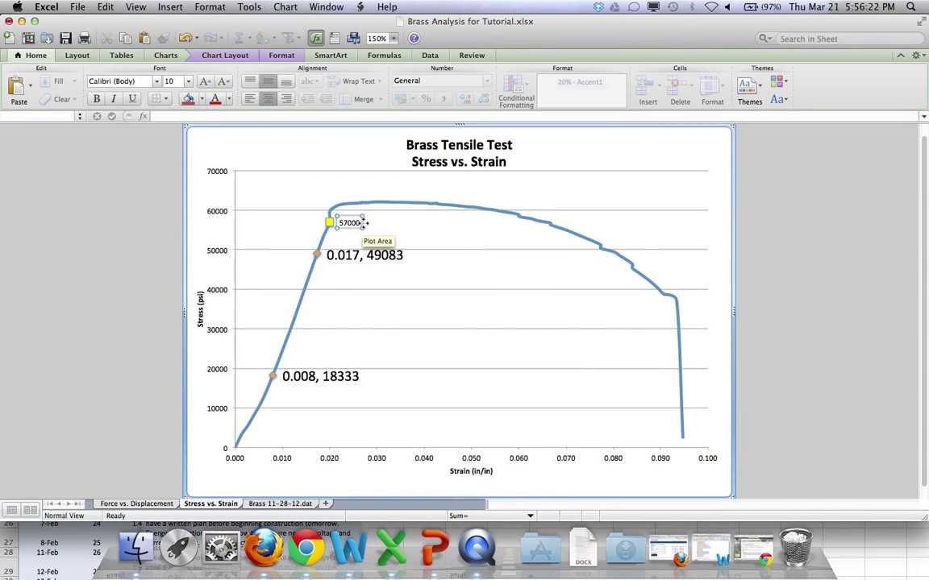
click(354, 223)
key(BackSpace)
key(BackSpace)
key(BackSpace)
key(BackSpace)
key(BackSpace)
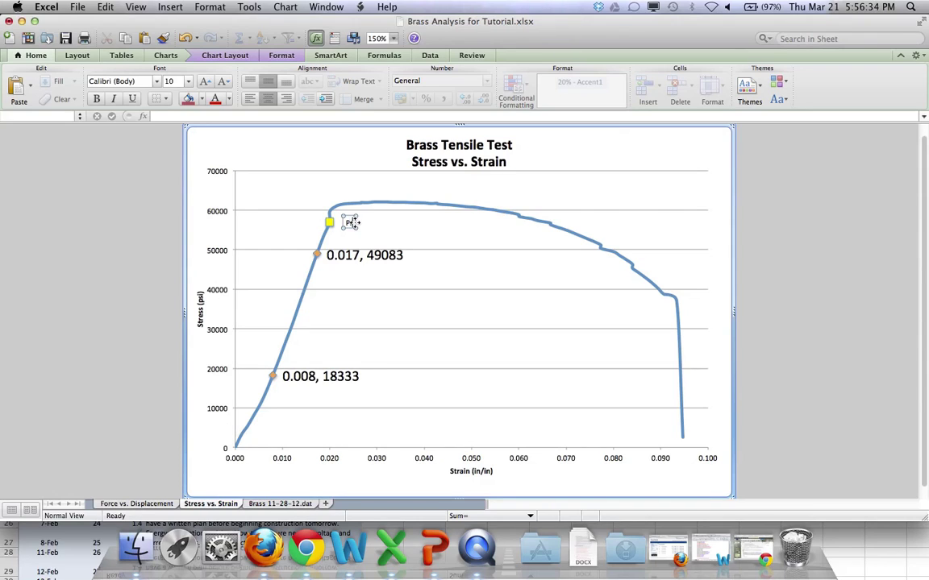
text(roportional Limit)
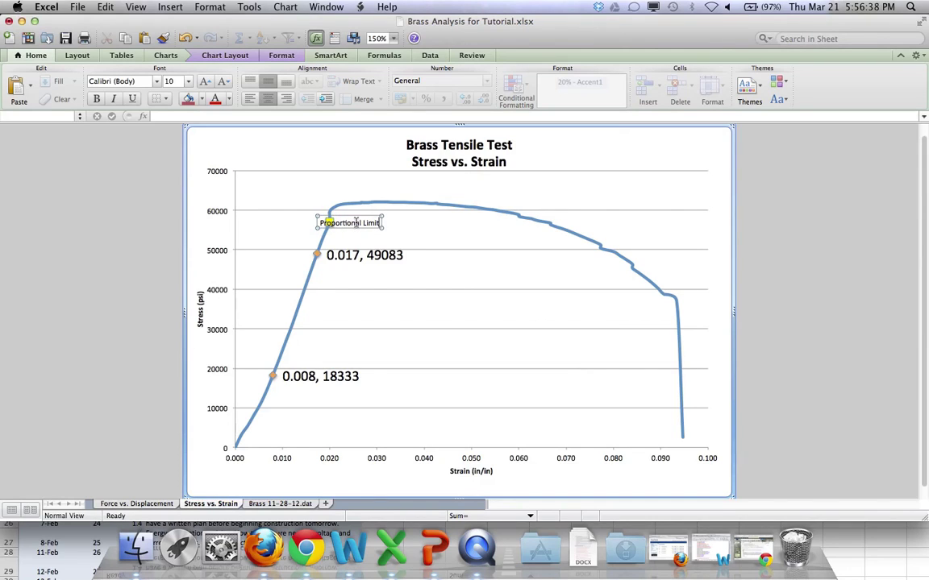
text( ()
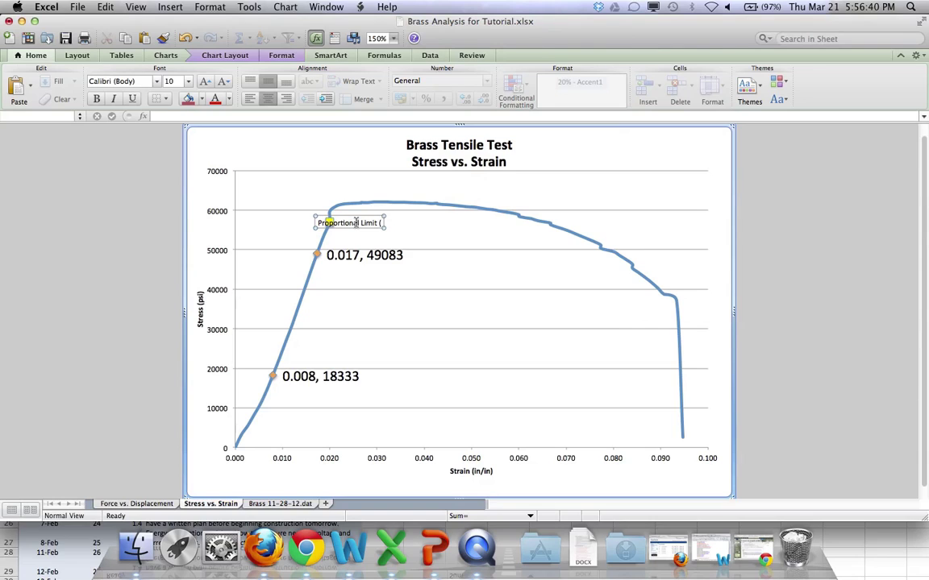
text(Elastic)
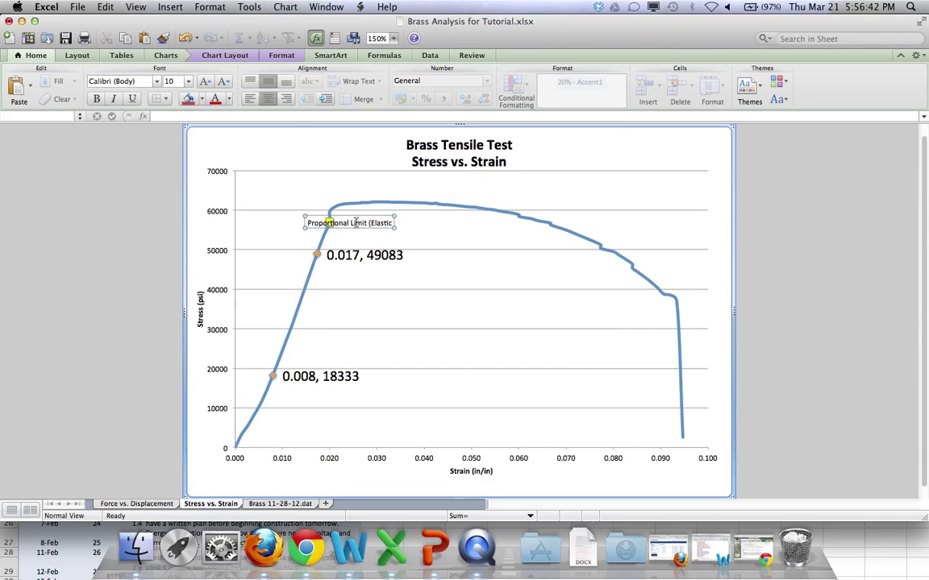
key(BackSpace)
text(c Limit))
Set the entire Proportional Limit label text to font size 18
drag(355, 224, 315, 202)
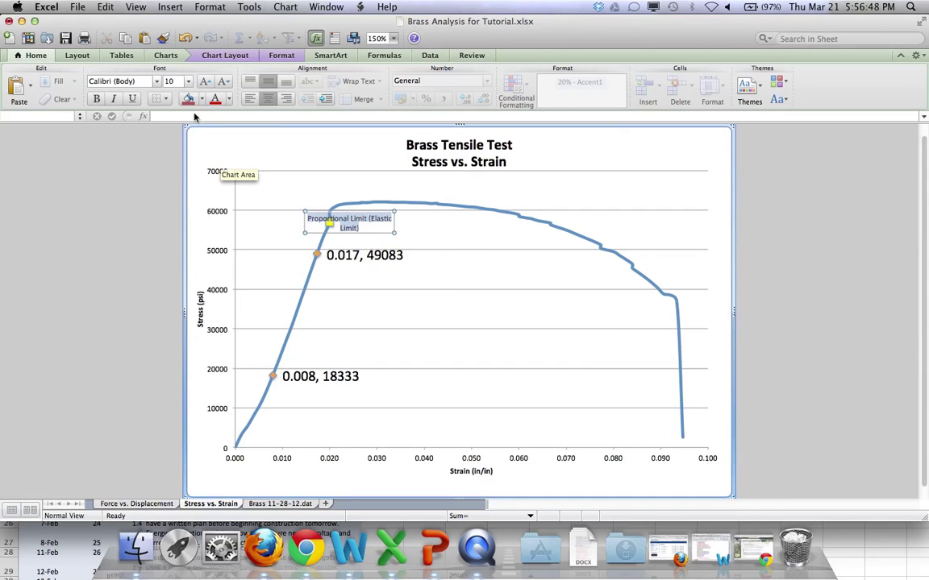
click(172, 81)
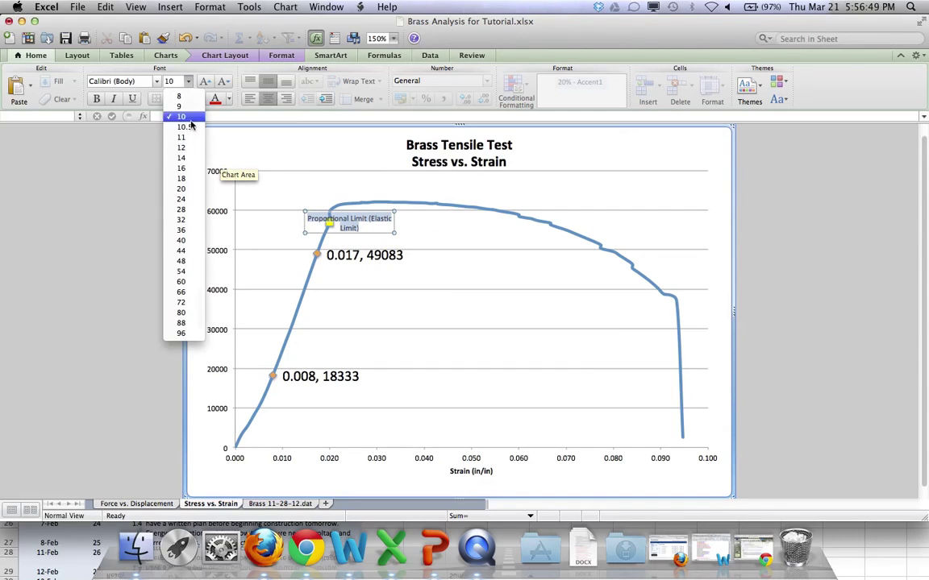
click(186, 179)
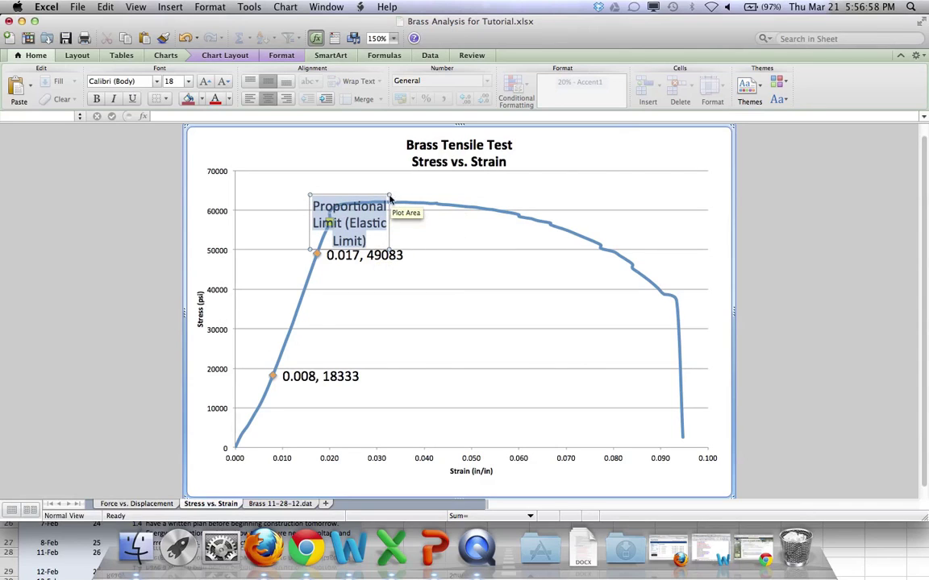
Move the Proportional Limit label to the left of the yellow marker, clear of the curve, and deselect it
drag(390, 198, 406, 199)
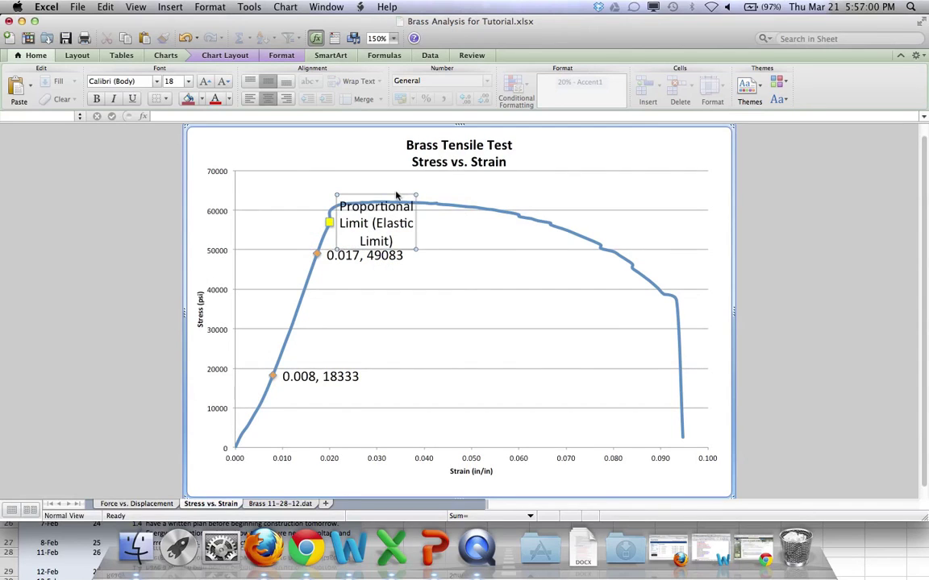
click(449, 230)
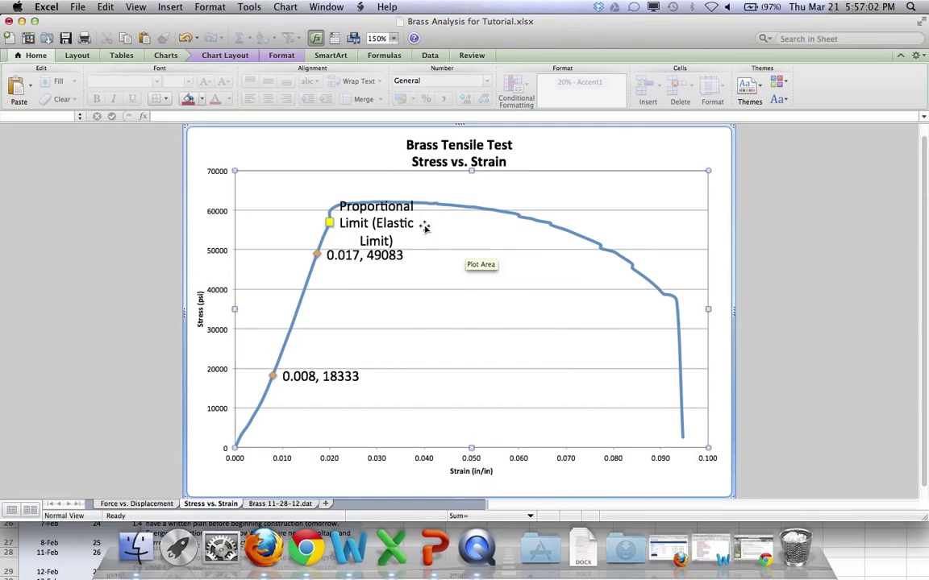
click(376, 216)
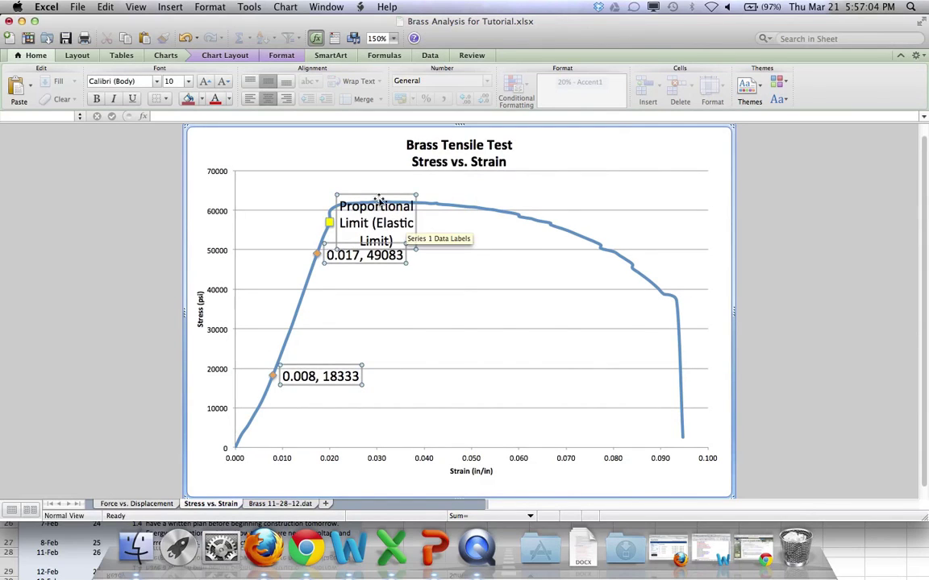
drag(377, 195, 283, 195)
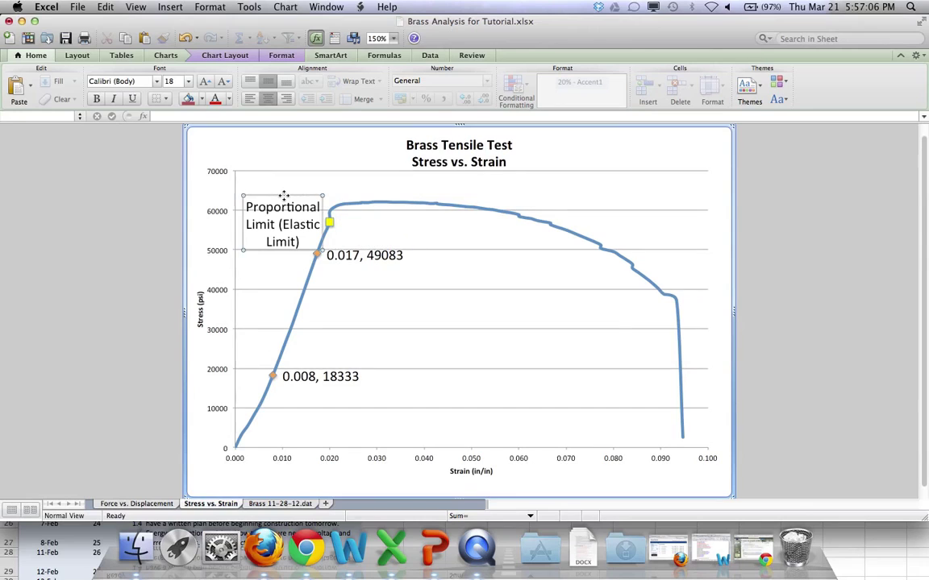
click(451, 274)
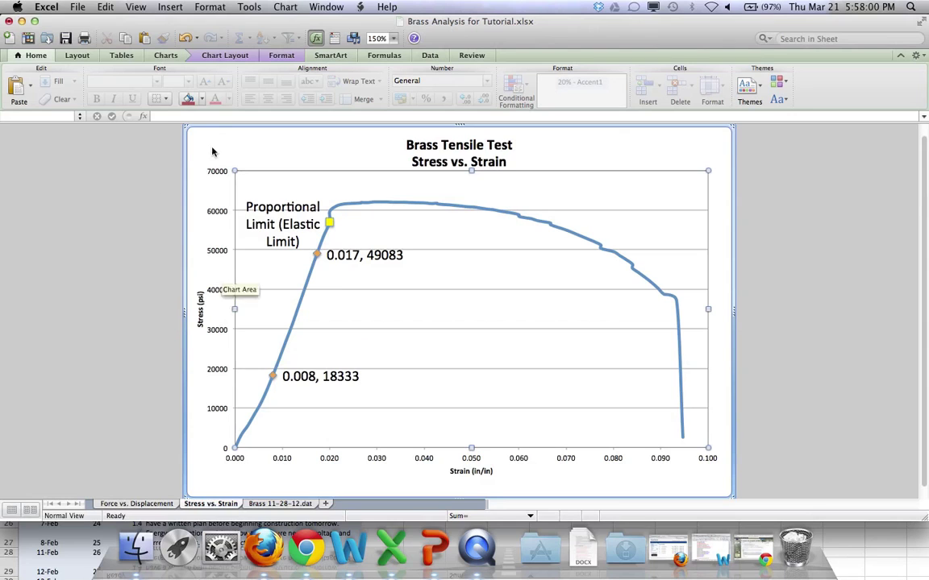
Draw a straight line shape along the curve's linear region, from near the origin to above the plot, about 4.99" high and 1.9" wide
click(36, 56)
click(37, 55)
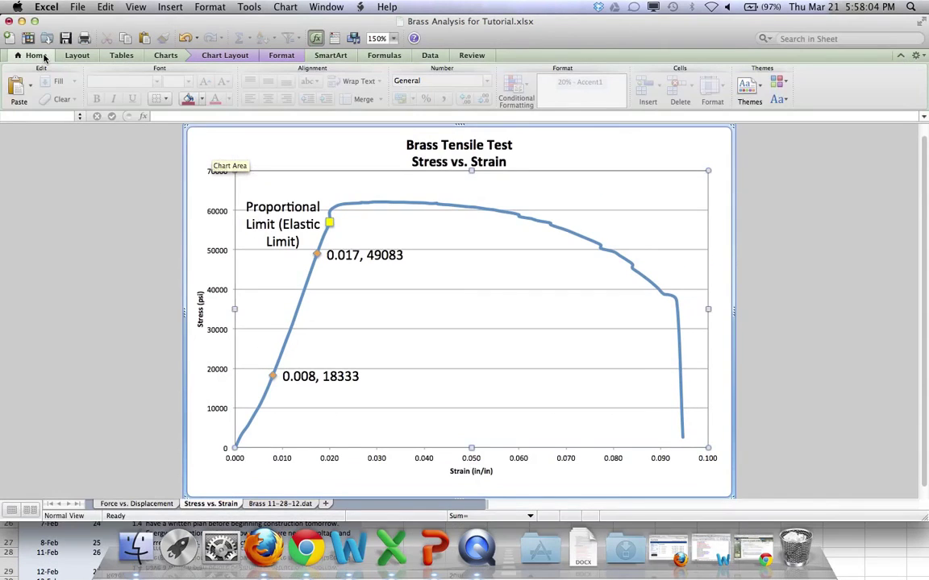
click(237, 156)
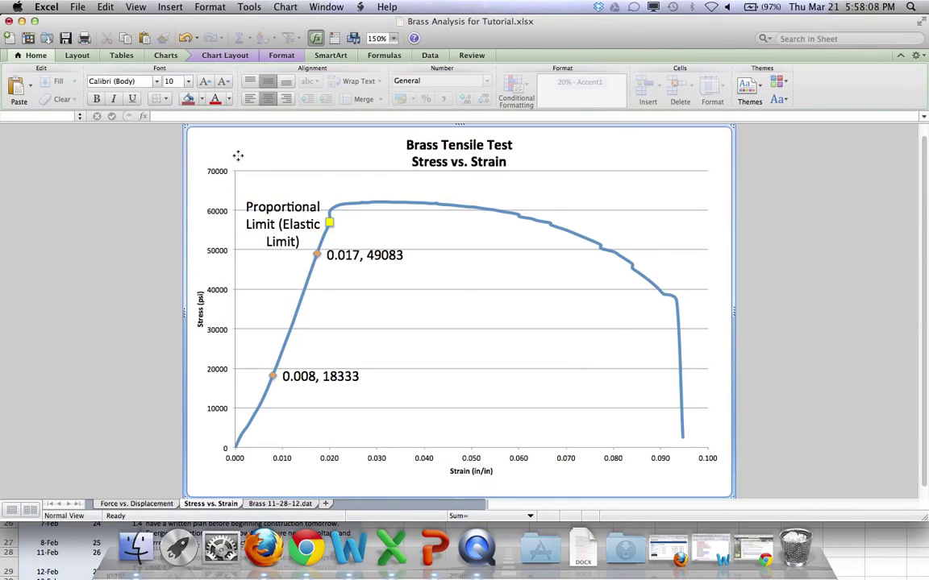
click(170, 6)
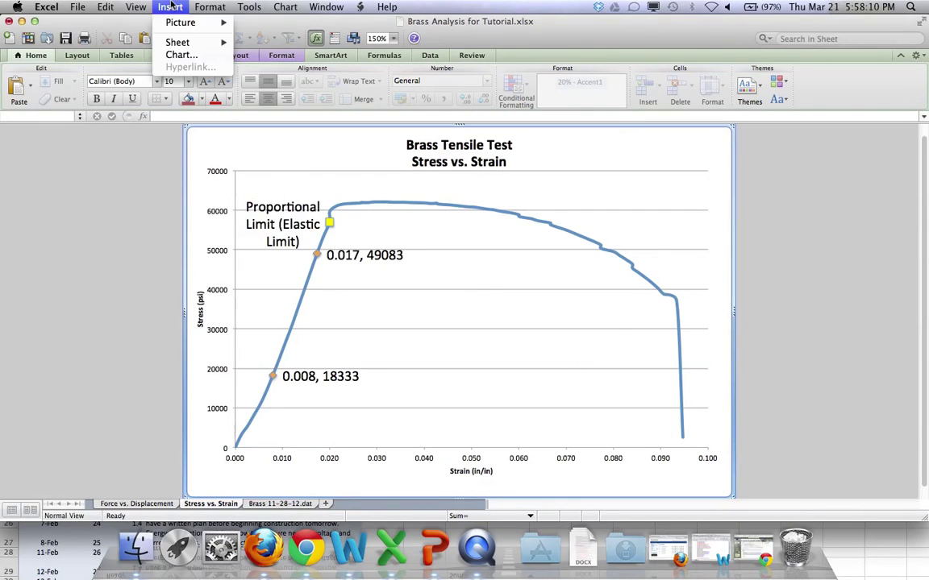
mouse_move(181, 23)
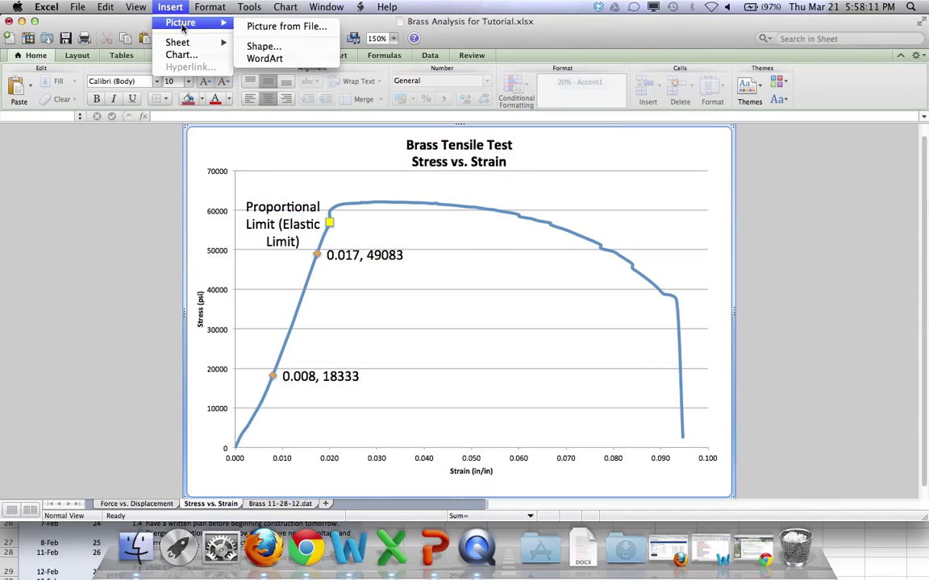
click(256, 47)
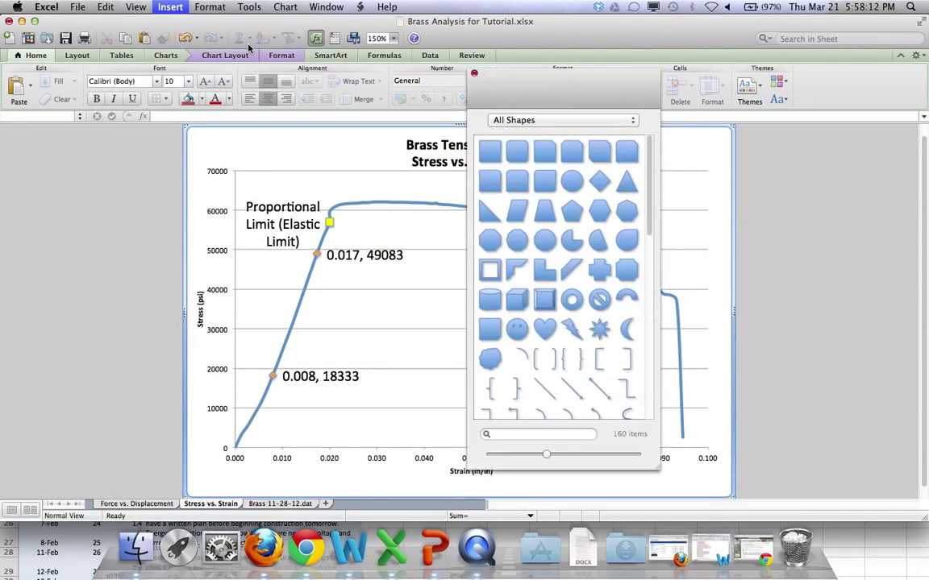
click(544, 391)
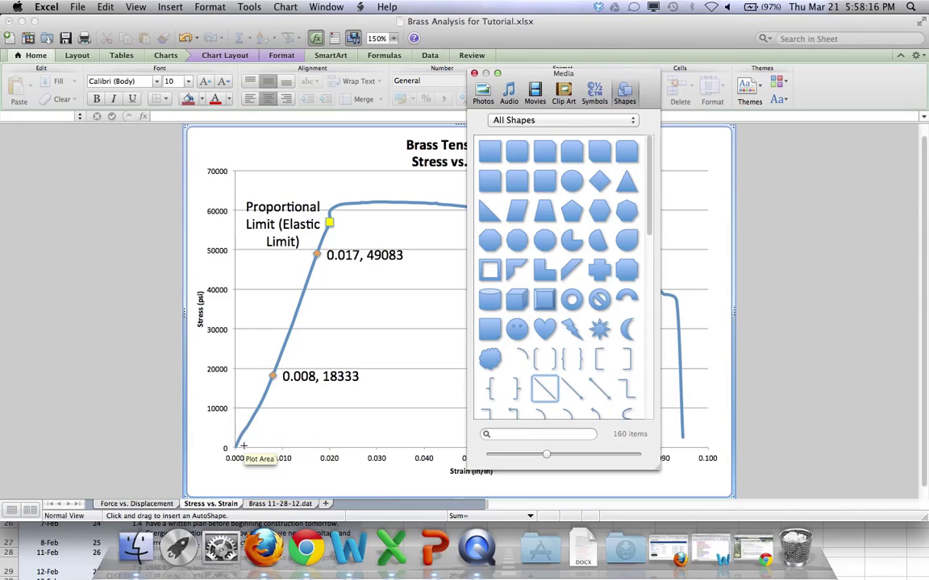
mouse_move(242, 445)
mouse_down()
mouse_move(291, 229)
mouse_move(345, 182)
mouse_move(356, 152)
mouse_up()
Give the straight line a red line style and close the shapes browser
right_click(355, 154)
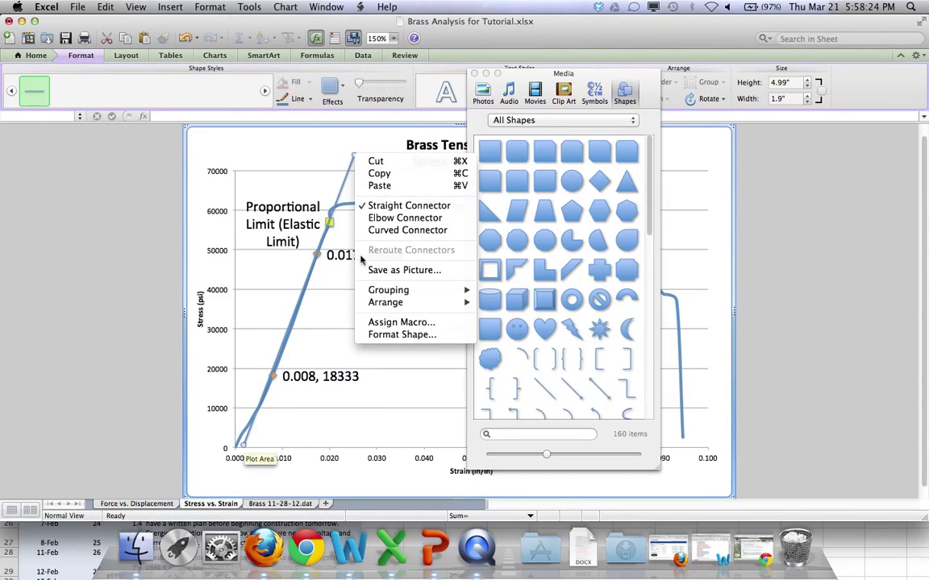
click(316, 157)
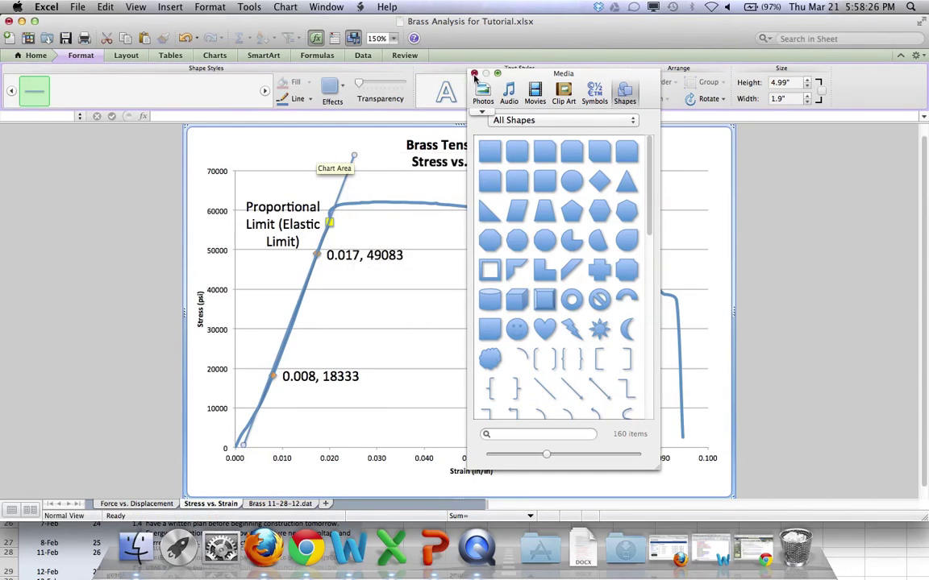
right_click(343, 187)
click(310, 144)
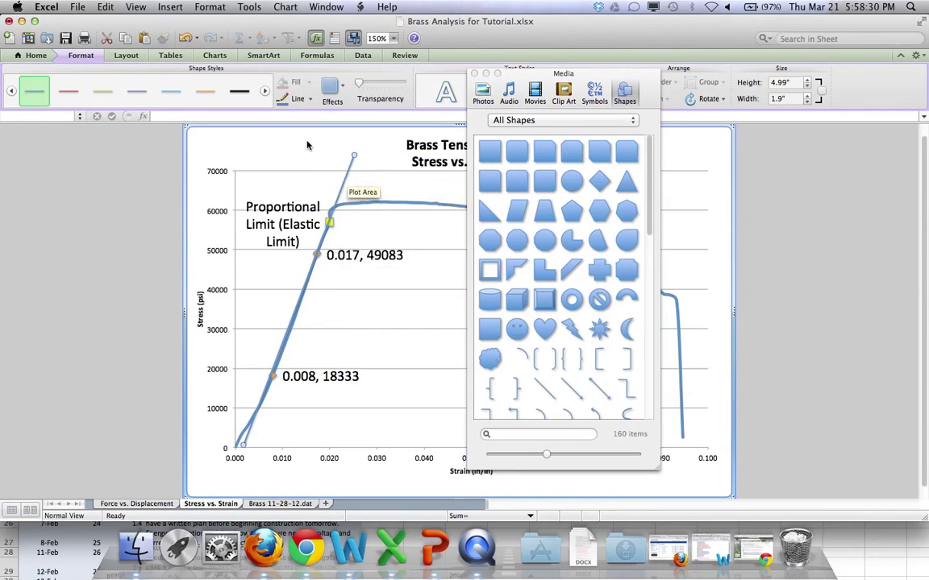
click(66, 95)
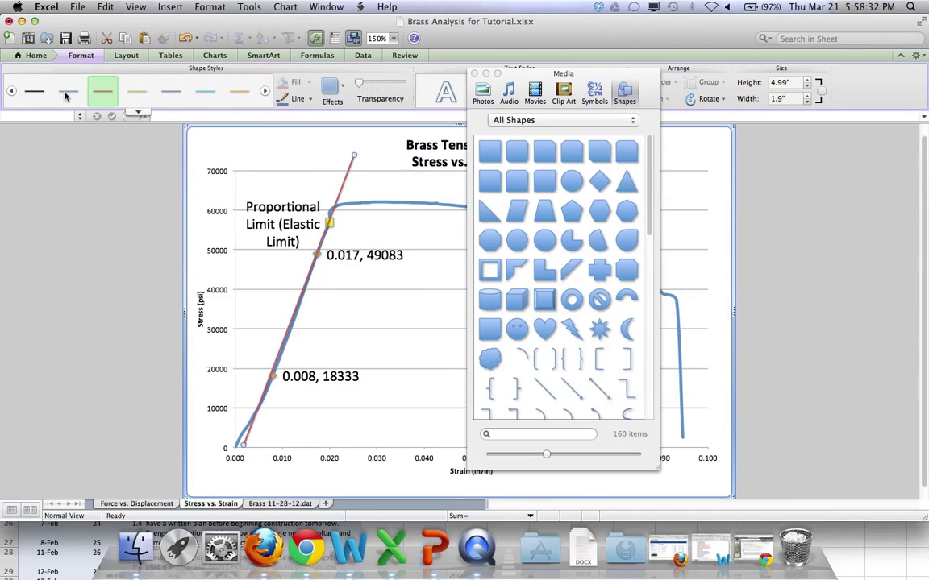
click(318, 37)
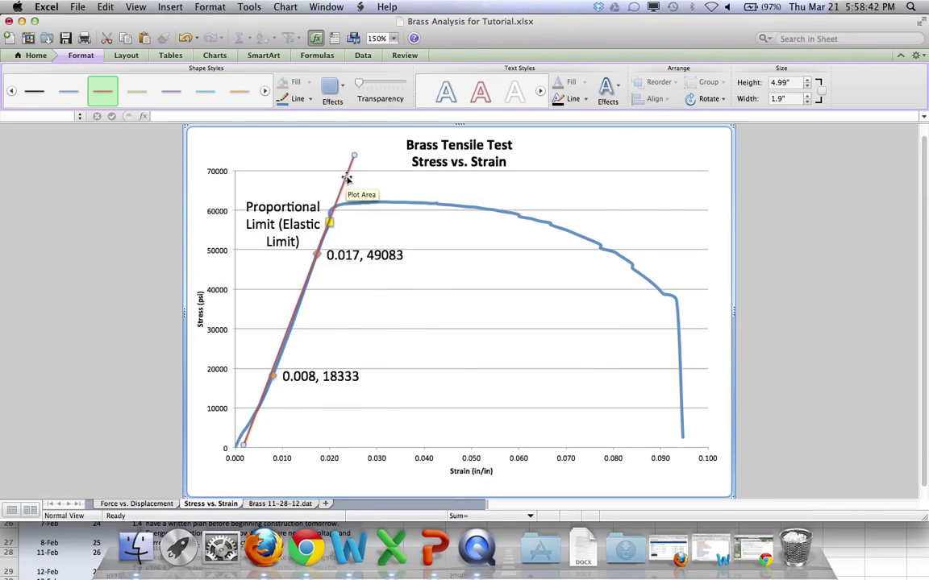
Copy the red line and paste a duplicate of it into the chart
click(372, 158)
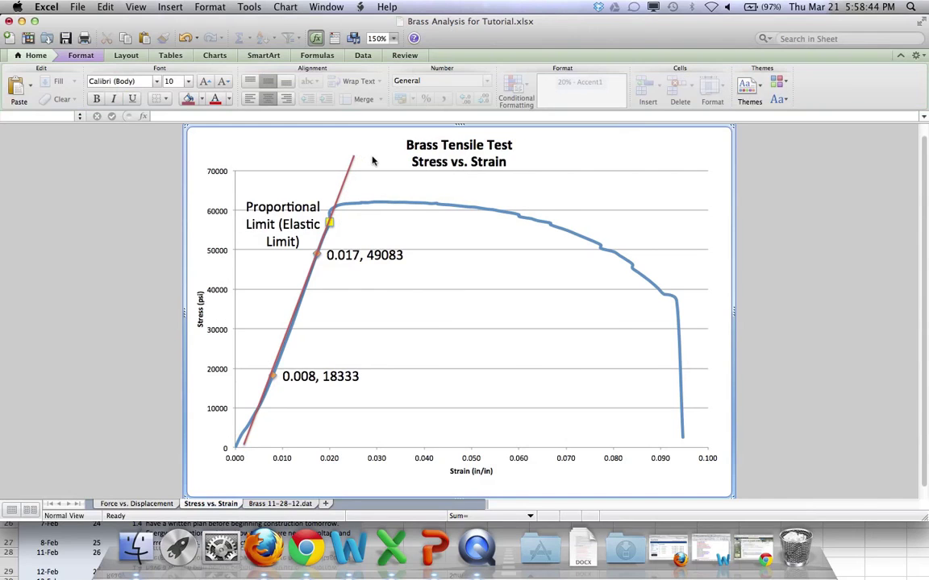
key(super+c)
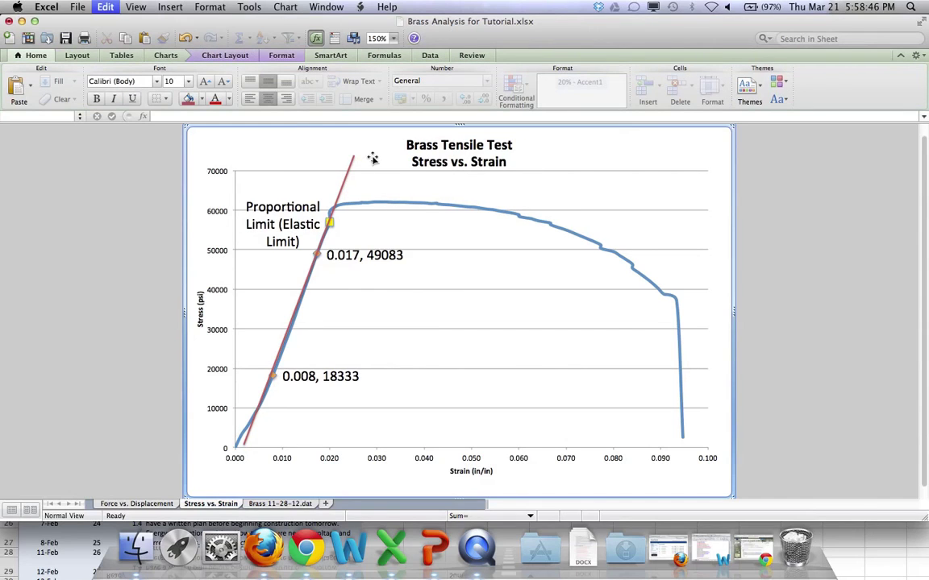
key(super+v)
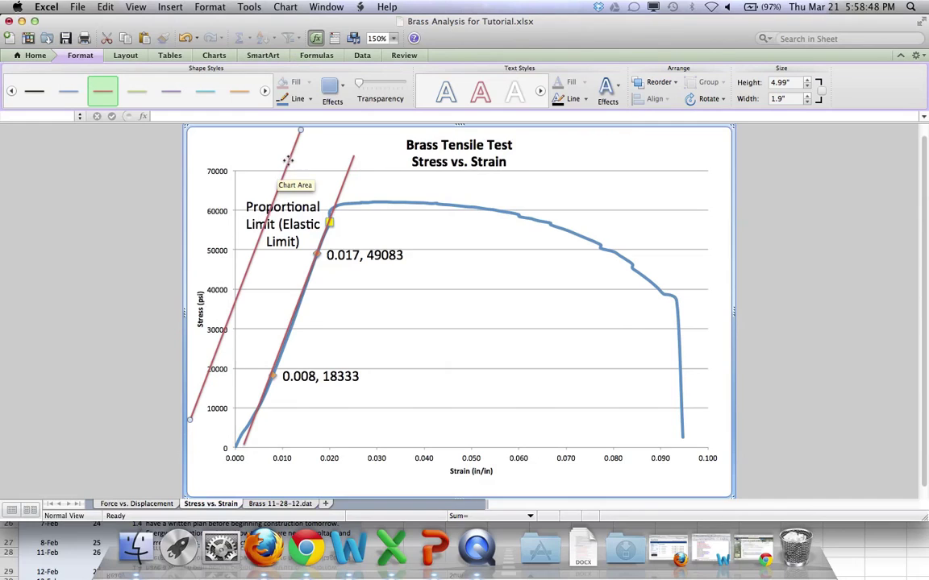
Move the duplicate red line to the right of the linear region, parallel to it, with its lower end near 0.008 strain
drag(288, 160, 354, 190)
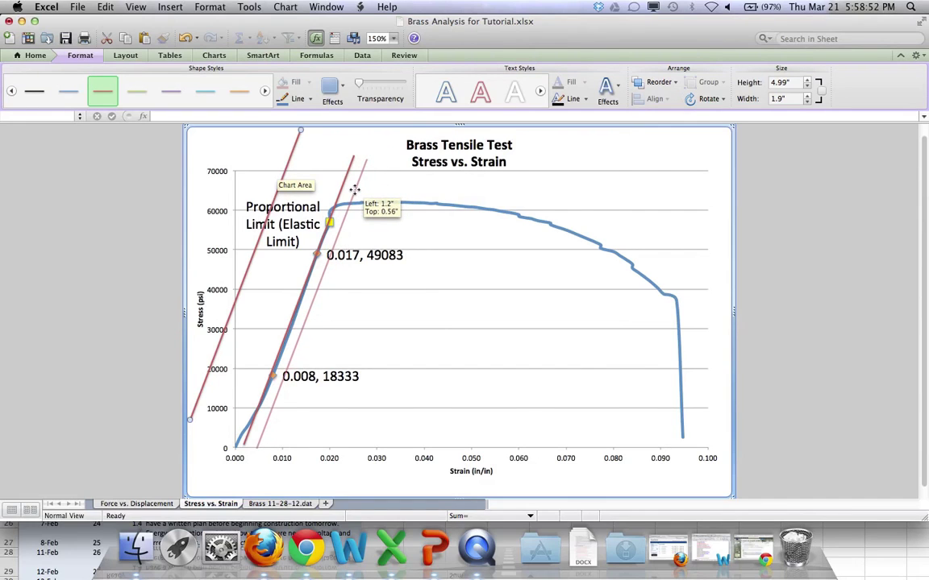
drag(355, 190, 352, 189)
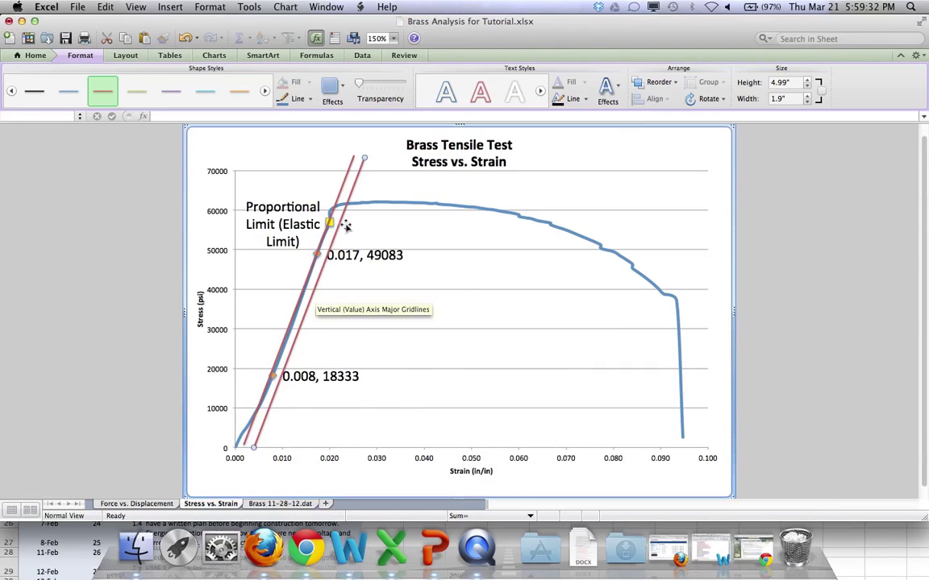
mouse_move(346, 207)
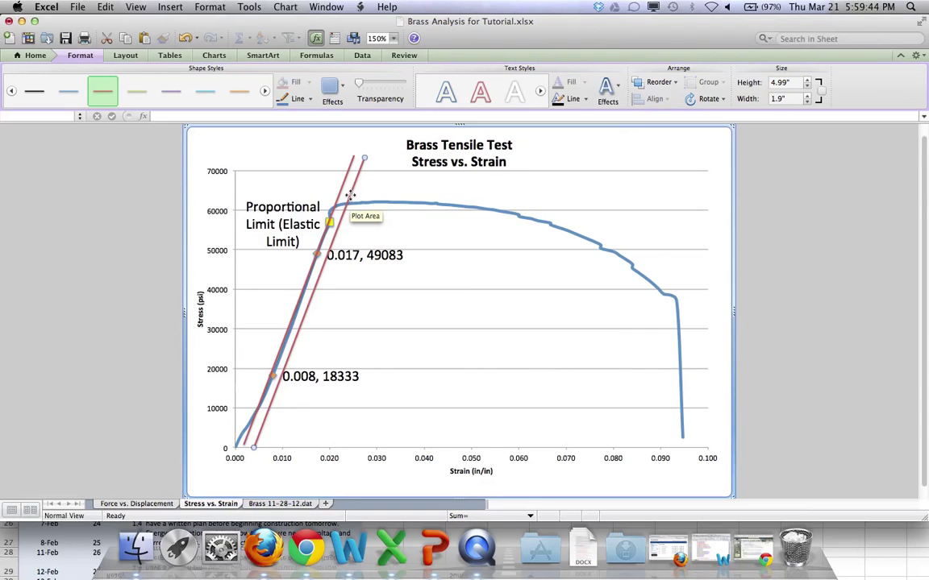
drag(350, 195, 369, 196)
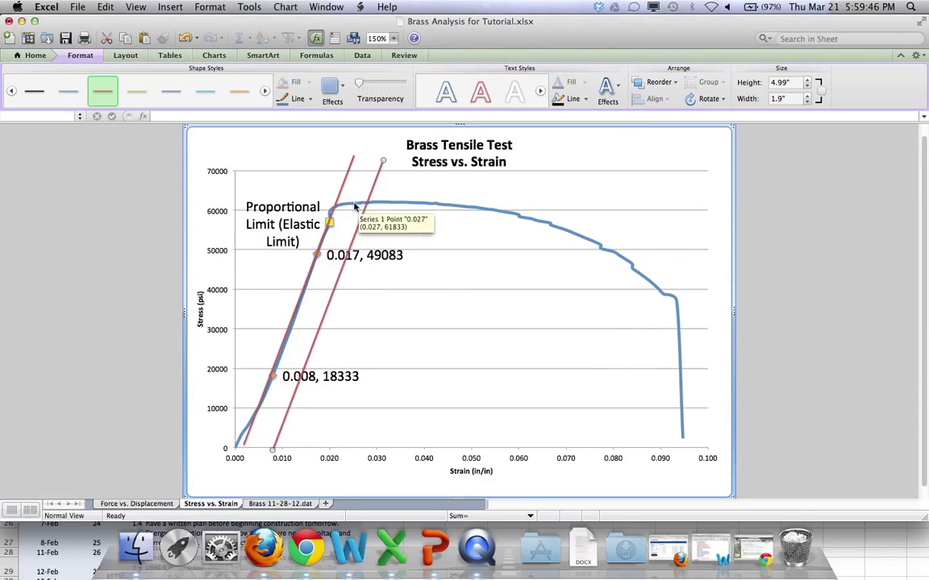
Open formatting for the curve's data point at 0.024 strain and set its marker fill to yellow
click(350, 208)
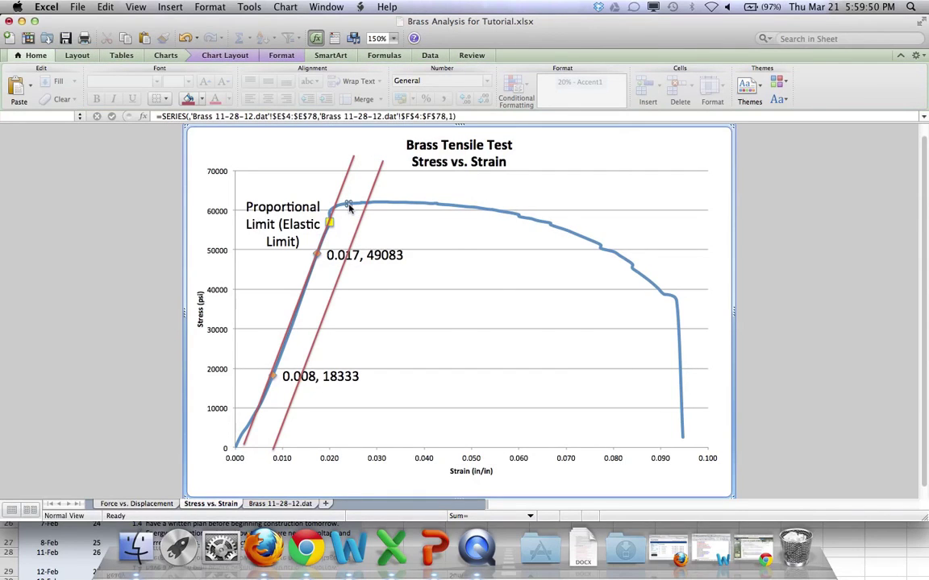
right_click(349, 208)
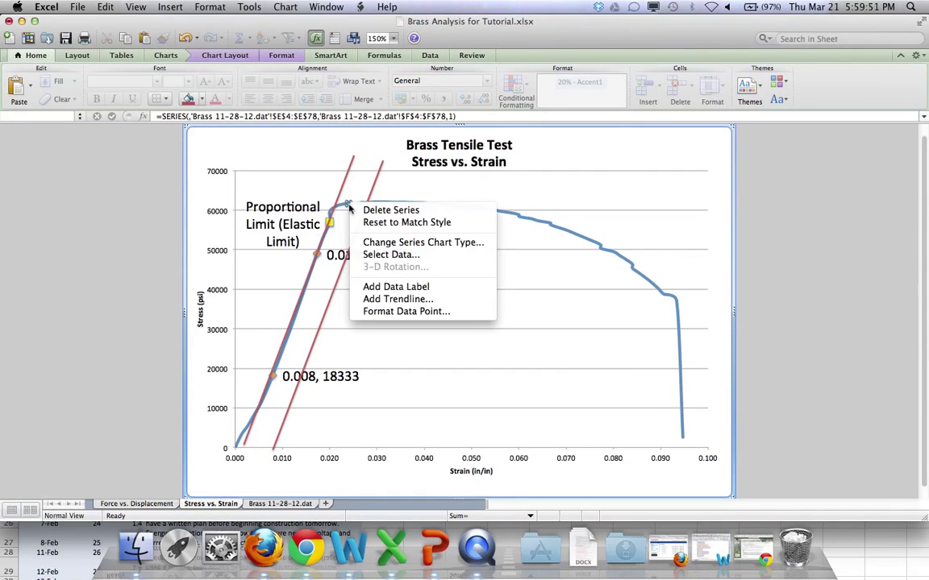
click(382, 312)
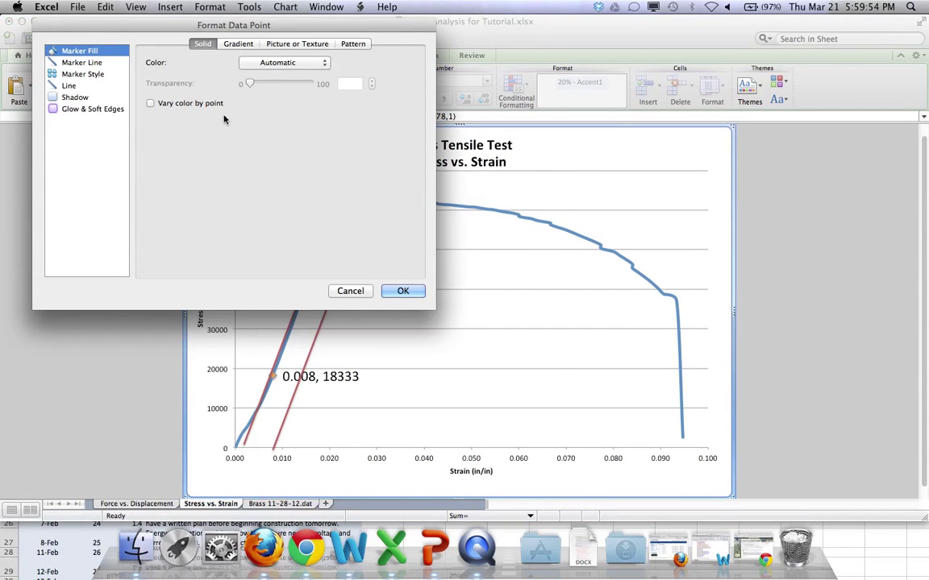
click(273, 65)
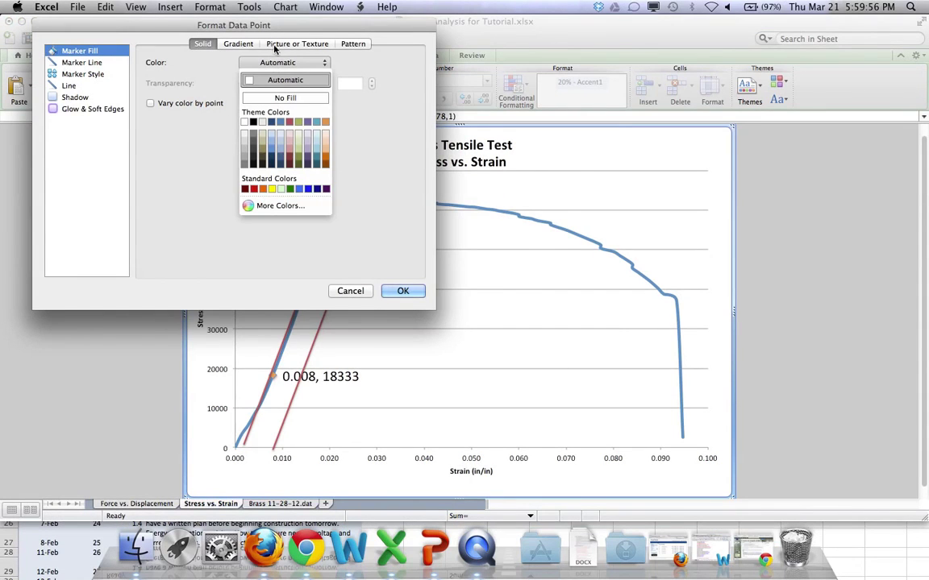
click(274, 194)
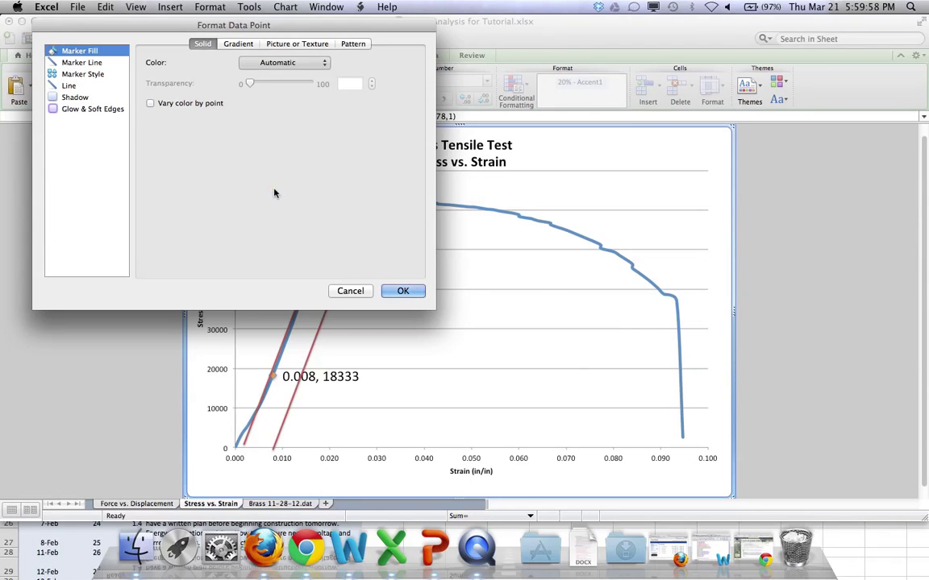
Give the data point at 0.024 strain a square marker of size 10 and apply the formatting
click(79, 74)
click(207, 63)
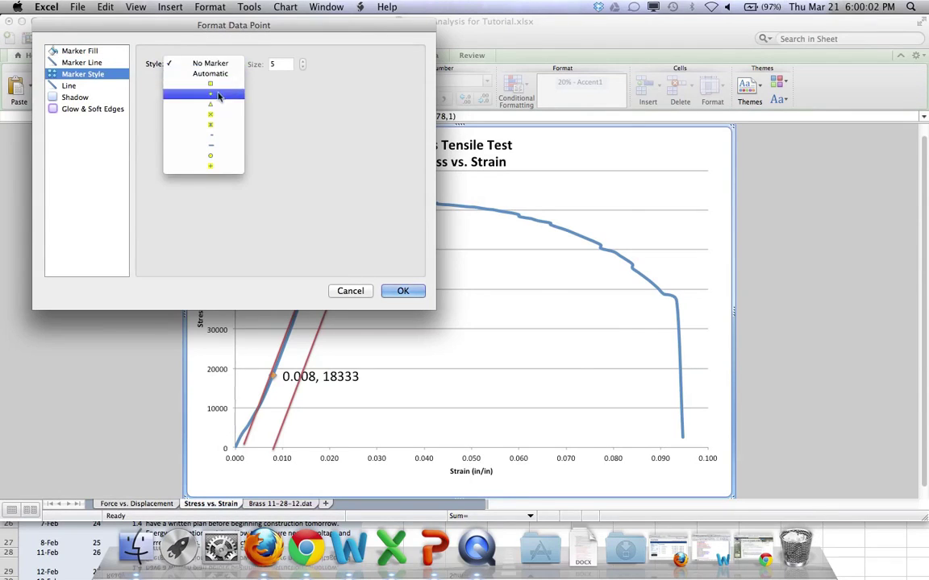
click(217, 85)
click(303, 62)
click(303, 62)
click(303, 62)
click(303, 63)
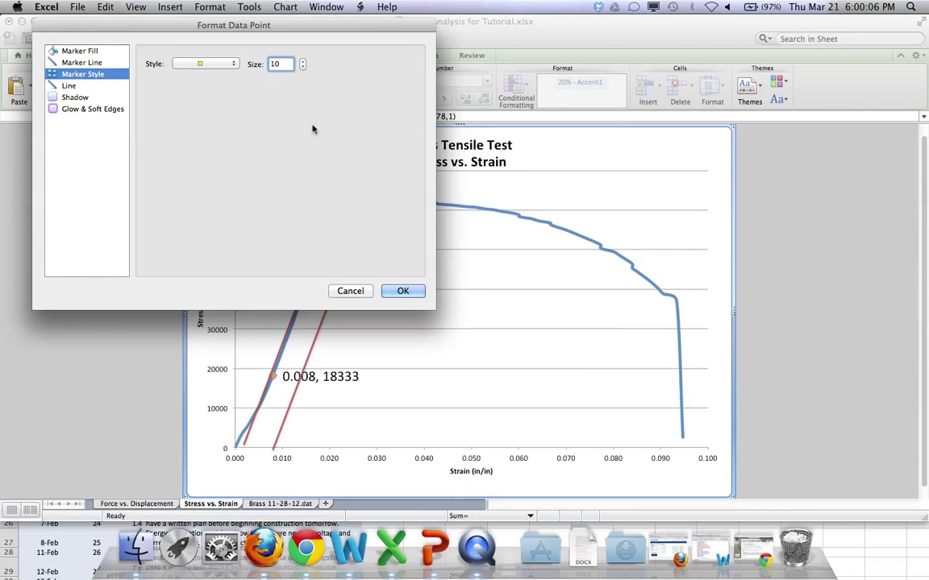
click(403, 291)
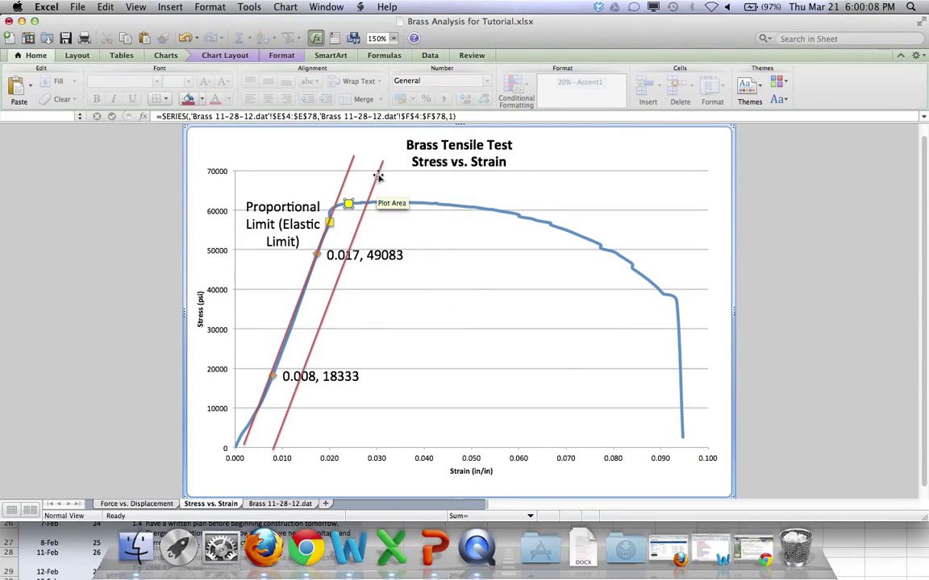
Delete both red straight lines from the stress-strain chart
click(379, 176)
key(Delete)
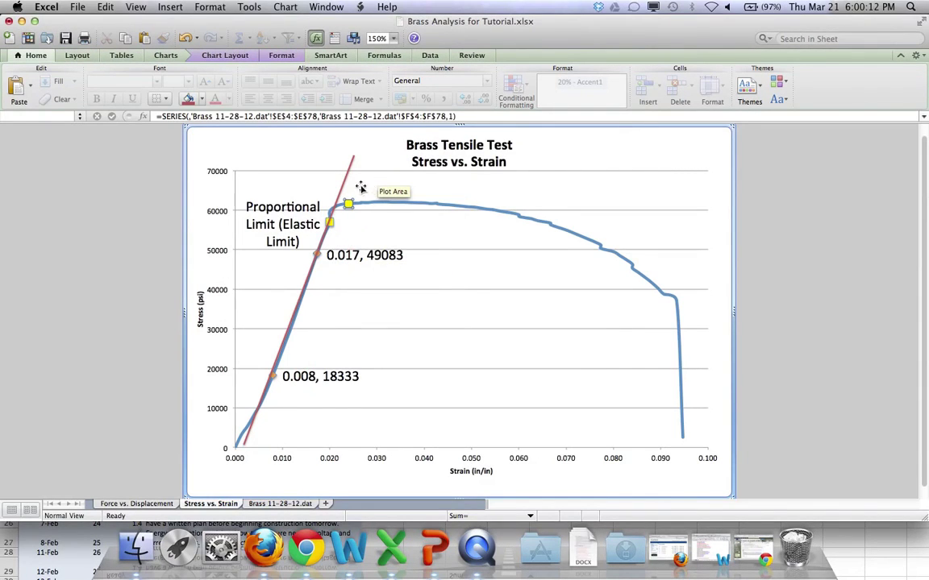
click(347, 181)
key(Delete)
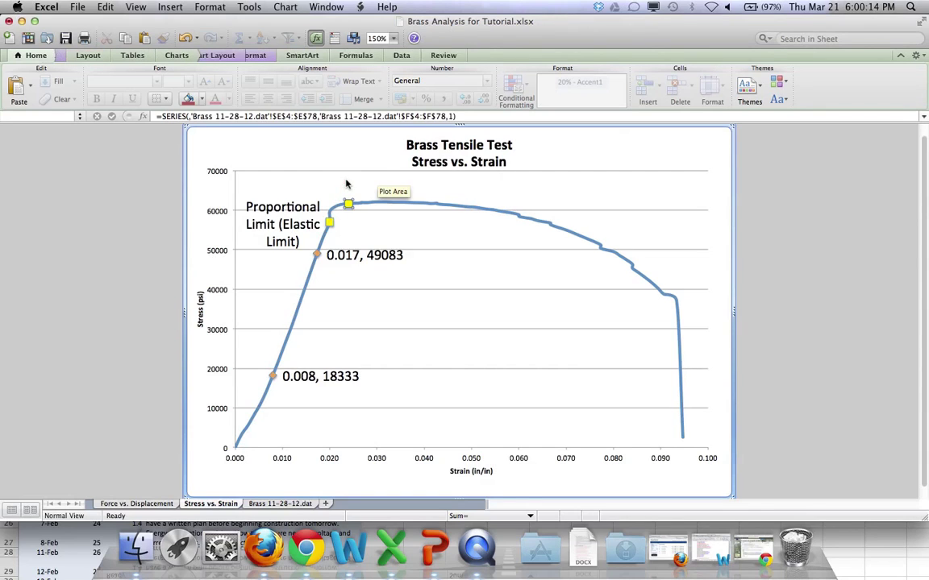
click(391, 225)
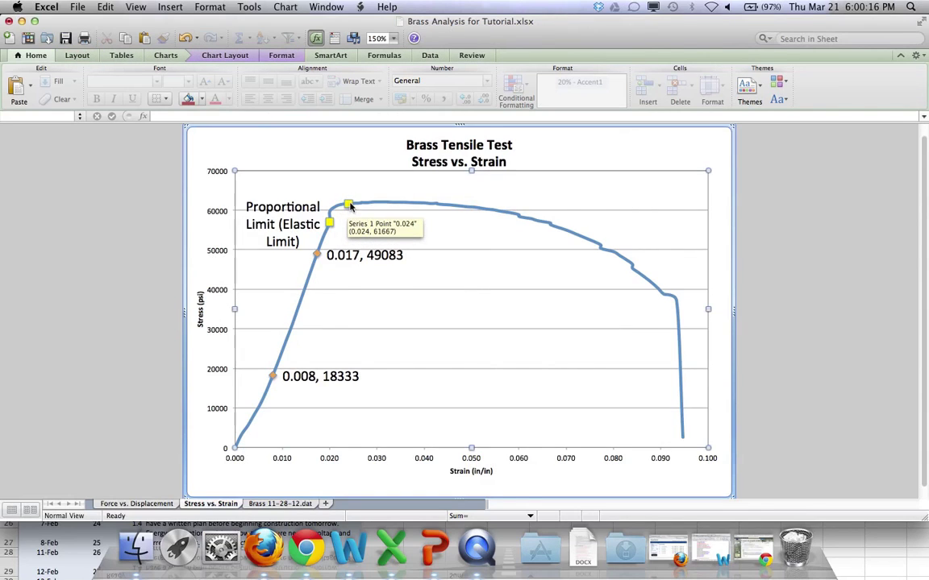
Add a data label to the yellow marker at 0.024 strain and replace its text with "Yield Point"
click(348, 206)
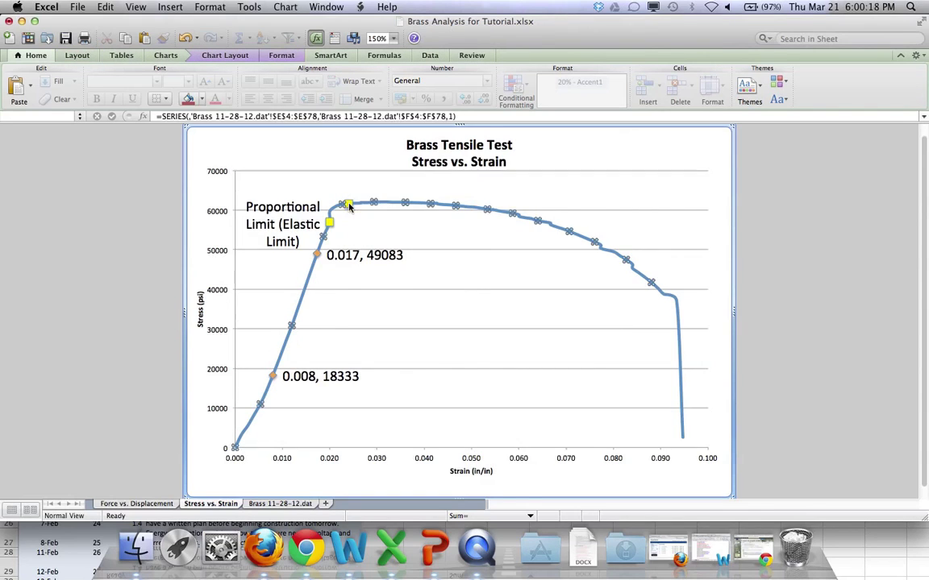
right_click(348, 206)
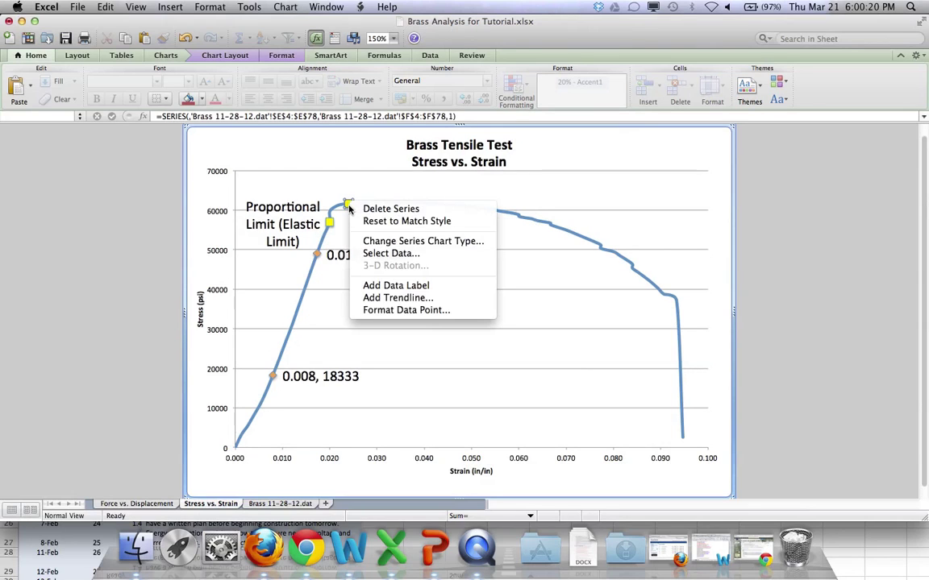
click(401, 287)
click(372, 205)
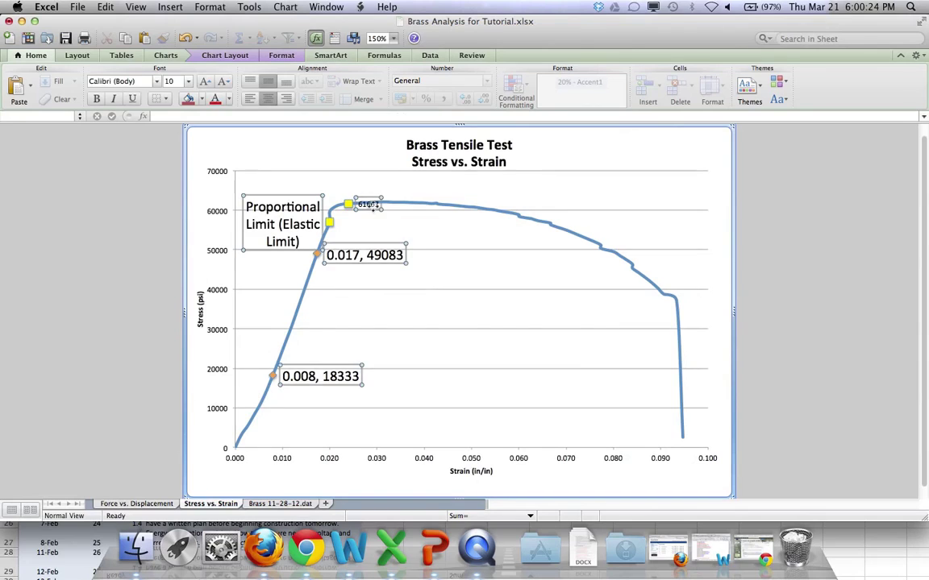
click(369, 205)
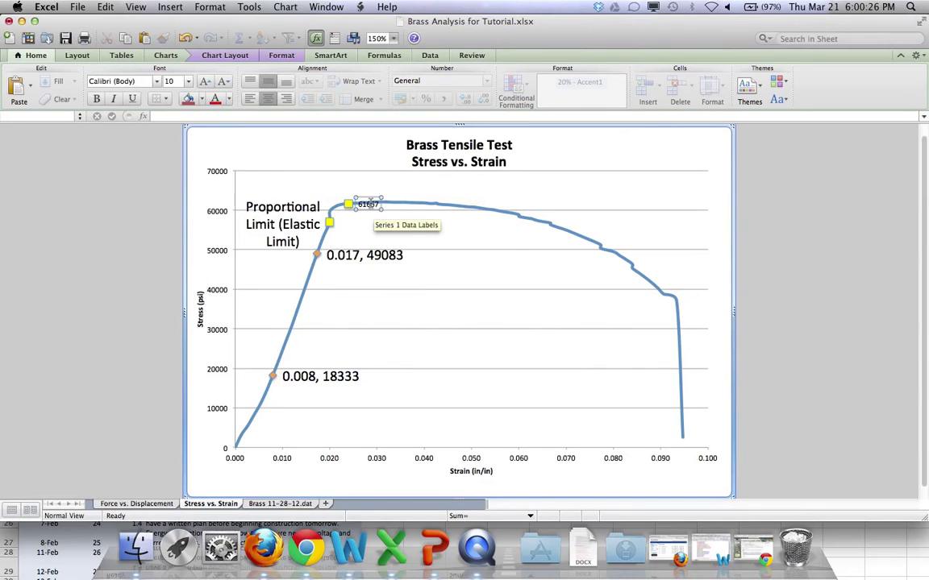
click(367, 204)
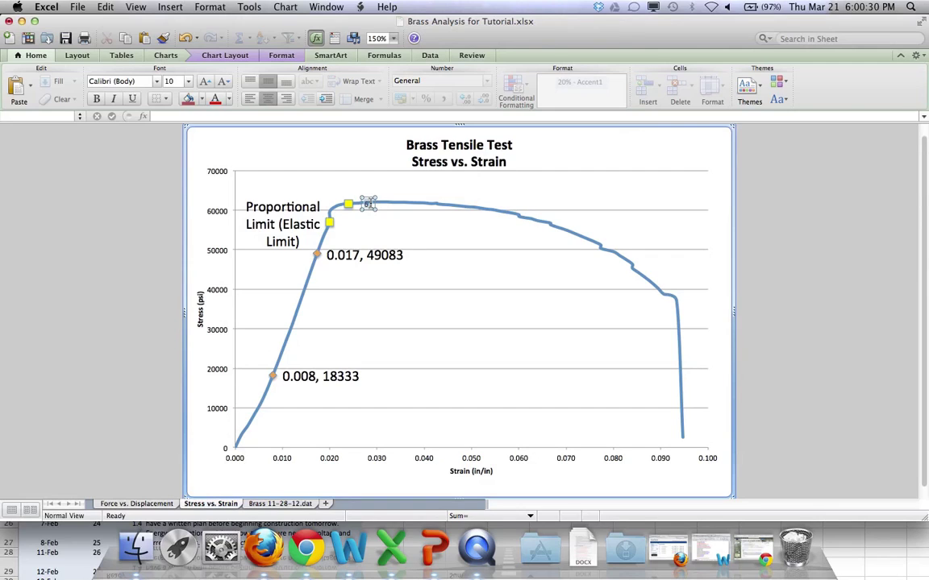
text(Yield Point)
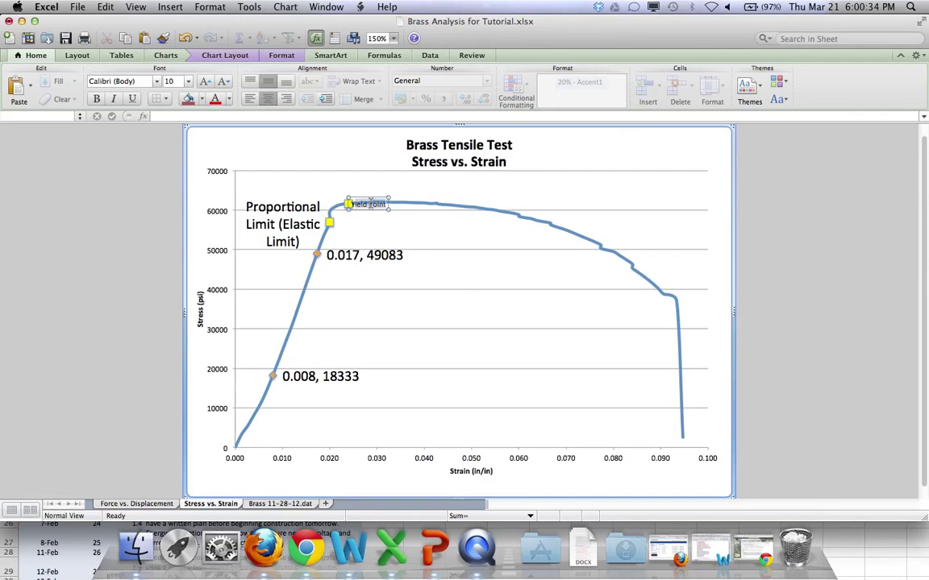
Set the Yield Point label's font size to 18, move it above its yellow marker and deselect it
click(173, 82)
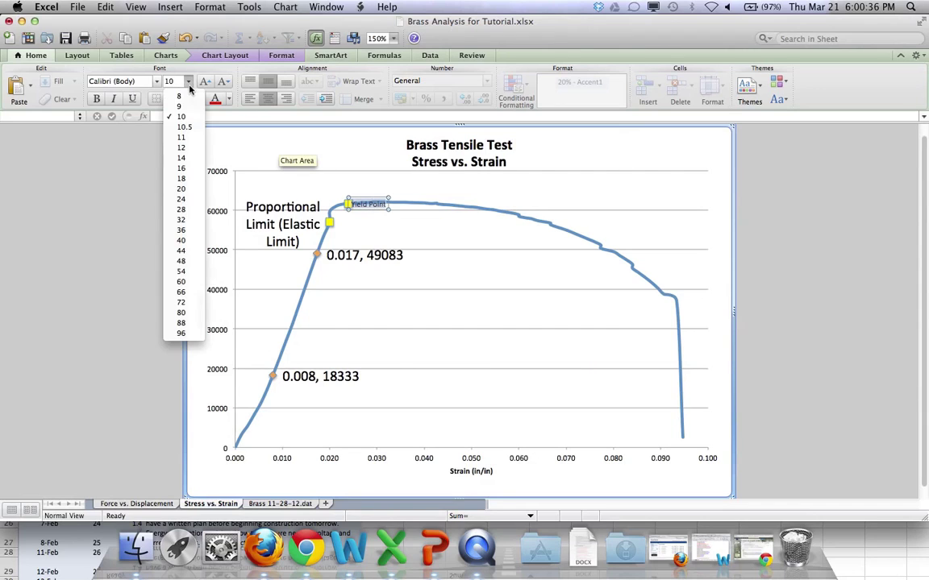
click(184, 178)
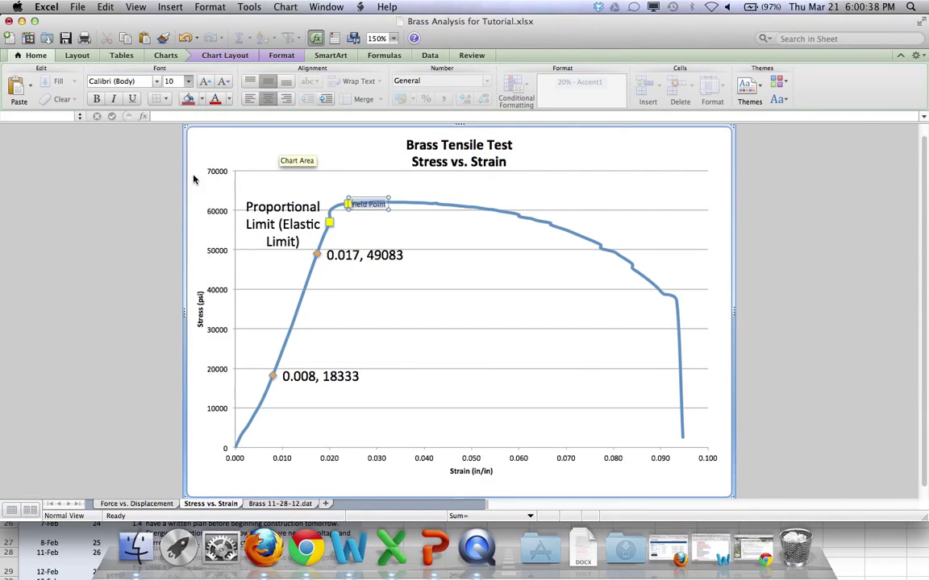
click(333, 173)
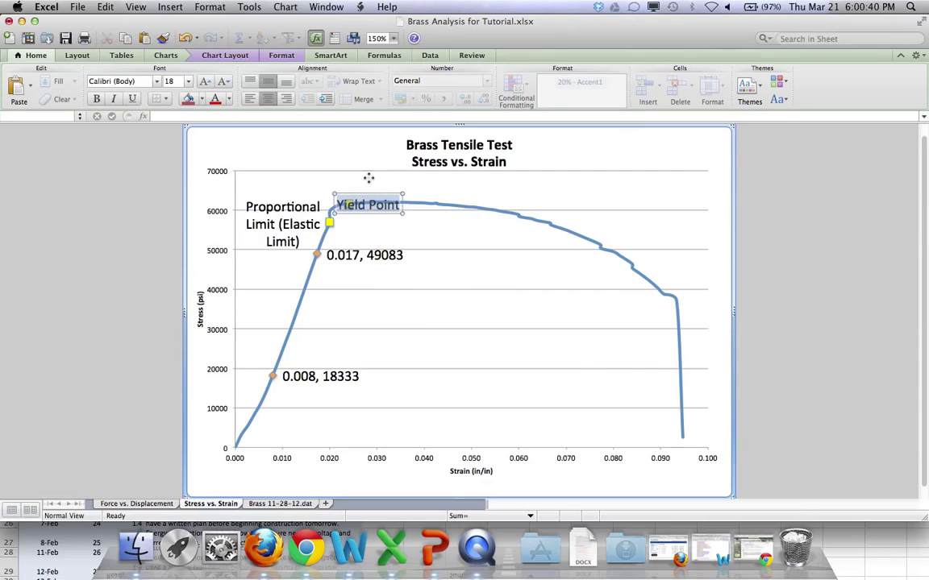
click(378, 223)
click(382, 202)
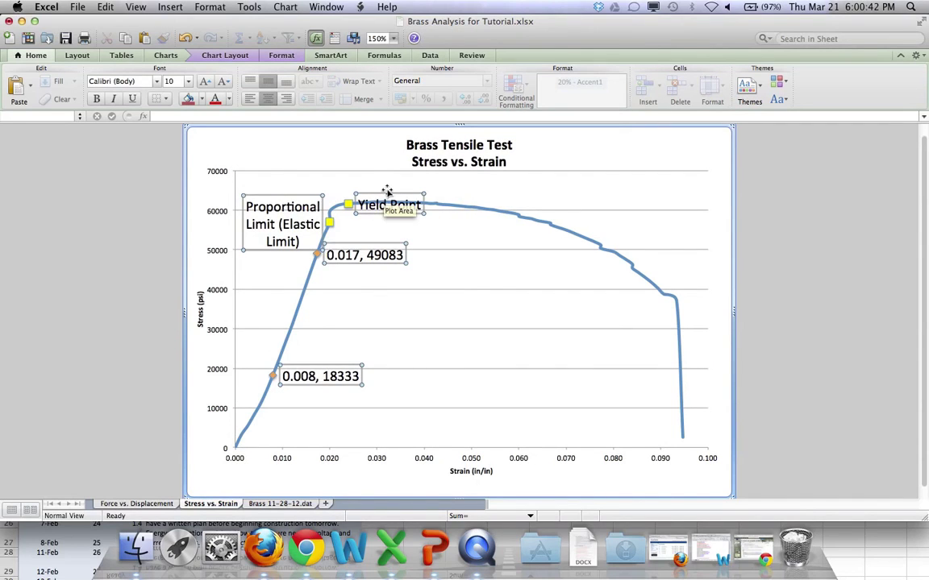
drag(387, 191, 341, 176)
click(431, 246)
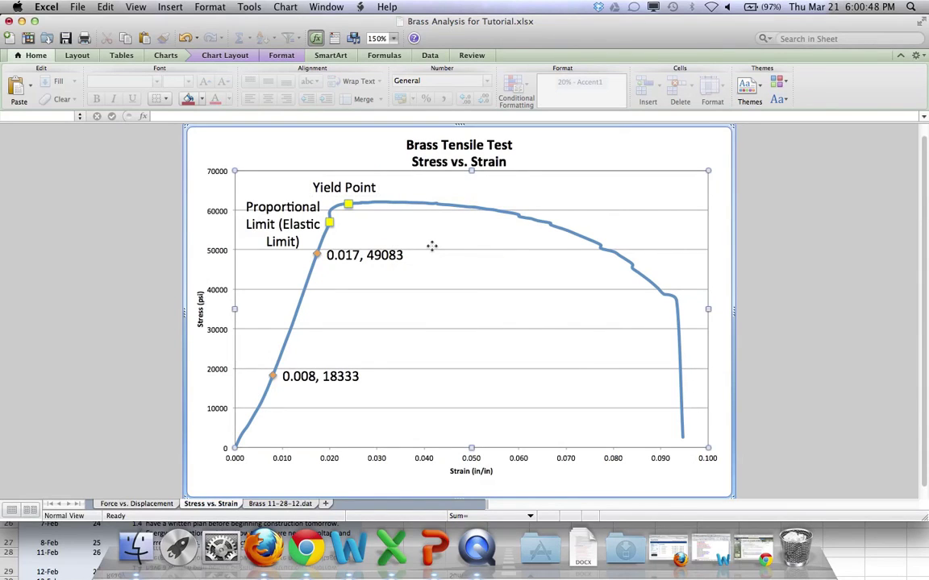
Open formatting for the curve's data point at 0.032 strain and give it a square marker
mouse_move(349, 206)
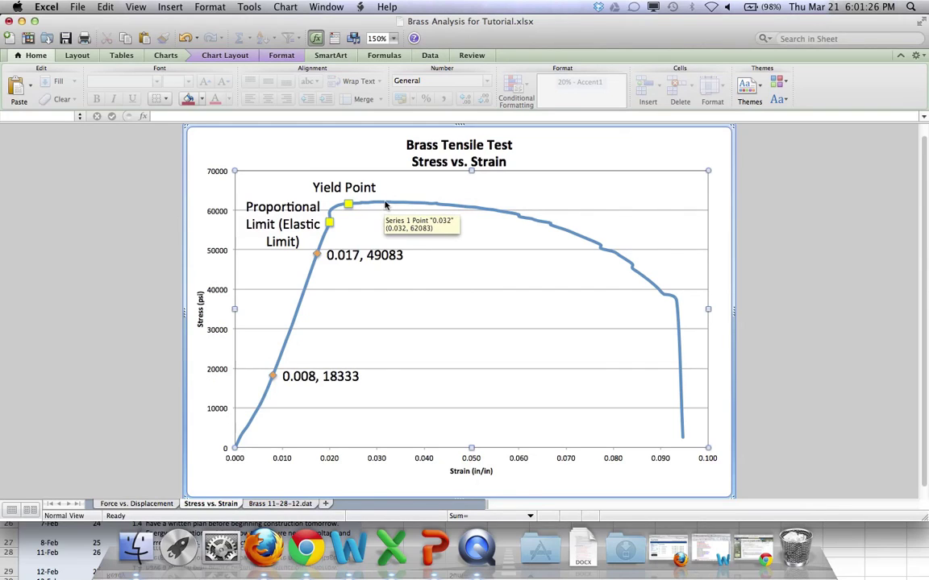
click(386, 205)
click(386, 204)
right_click(385, 204)
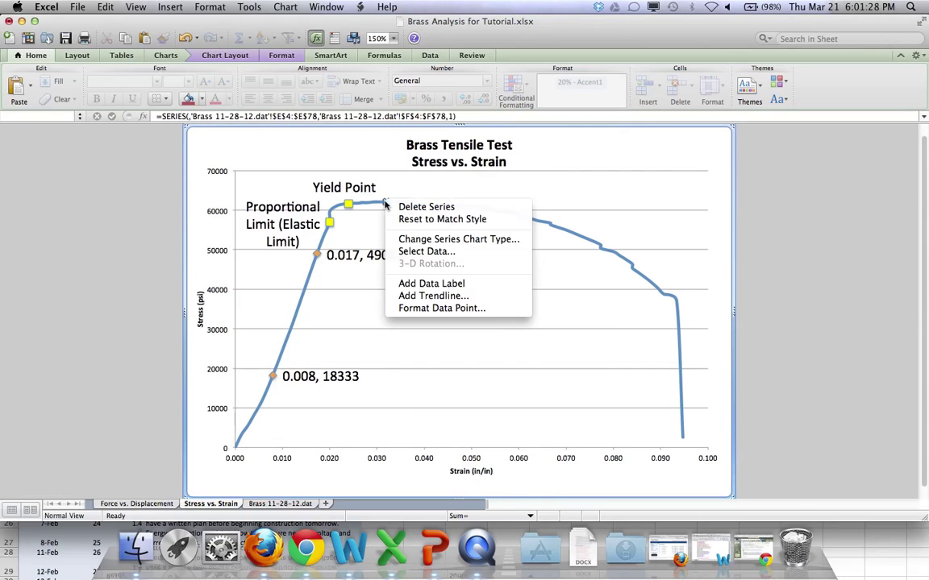
click(431, 309)
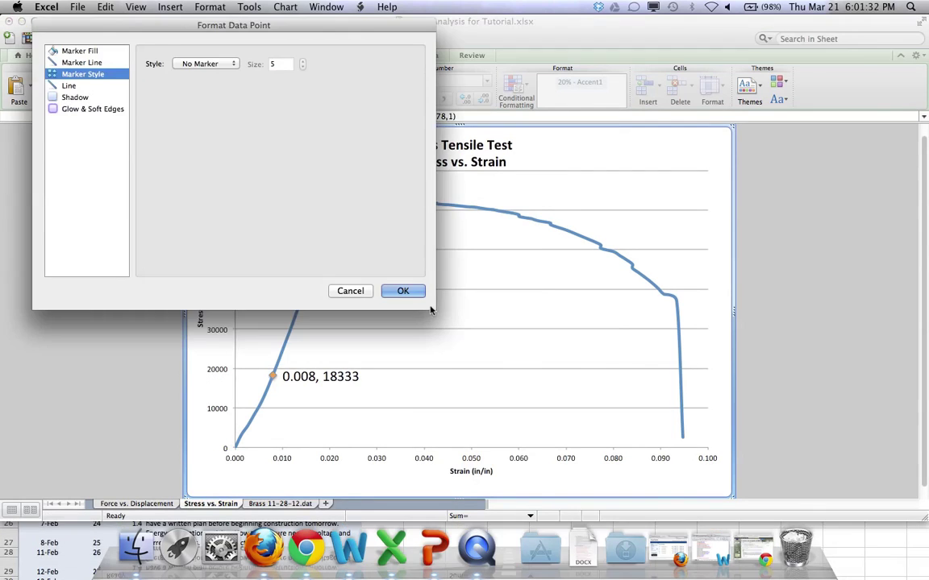
click(238, 65)
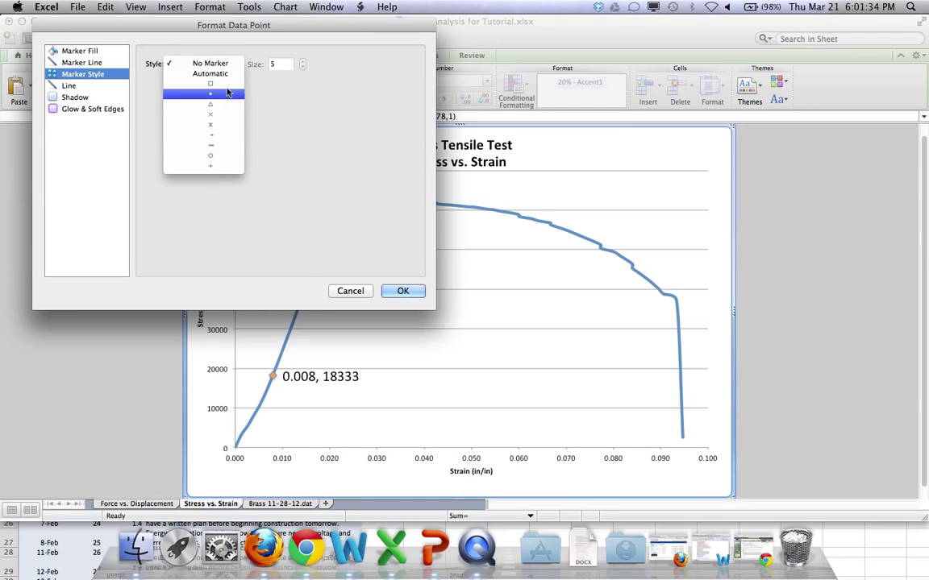
click(211, 84)
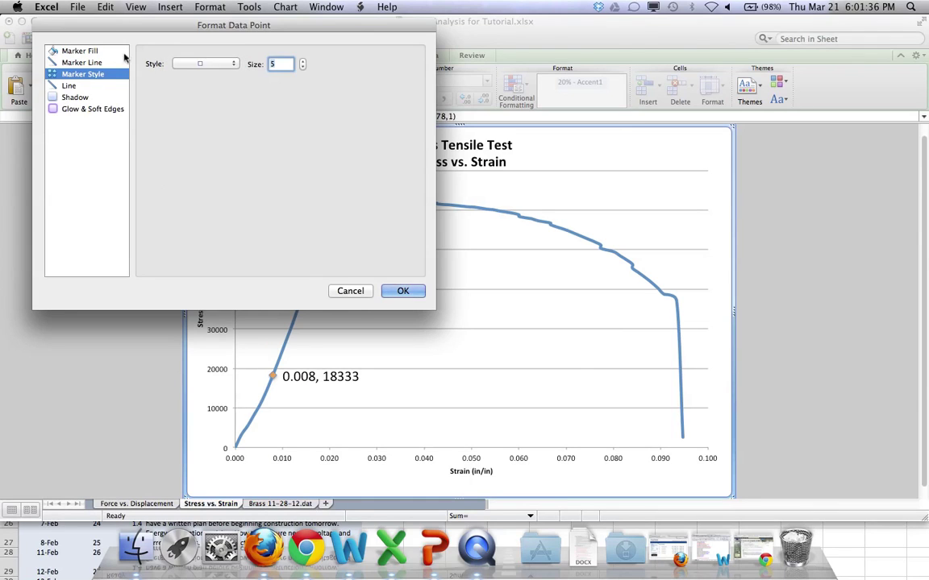
Fill the square marker at 0.032 strain with yellow, set its size to 9 and apply the formatting
click(89, 50)
click(282, 62)
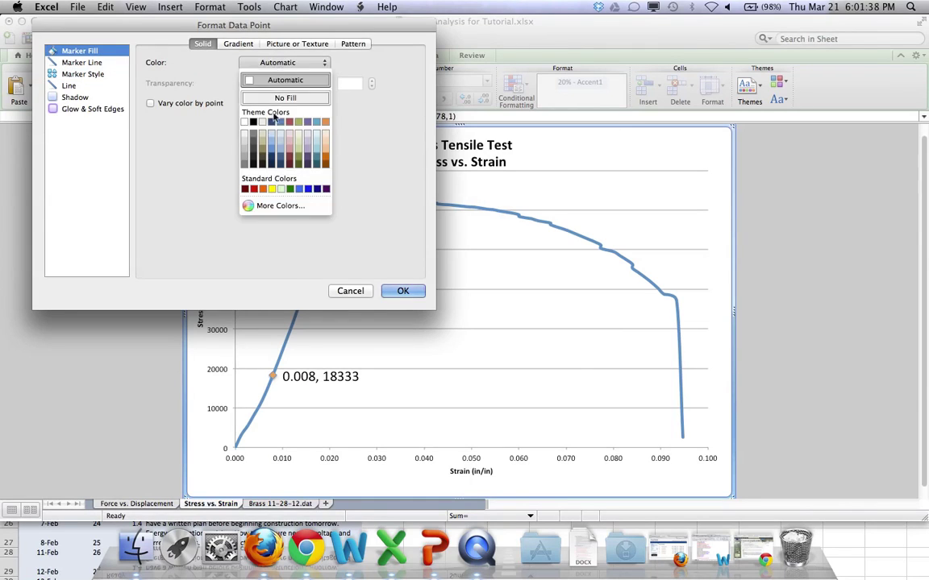
click(274, 190)
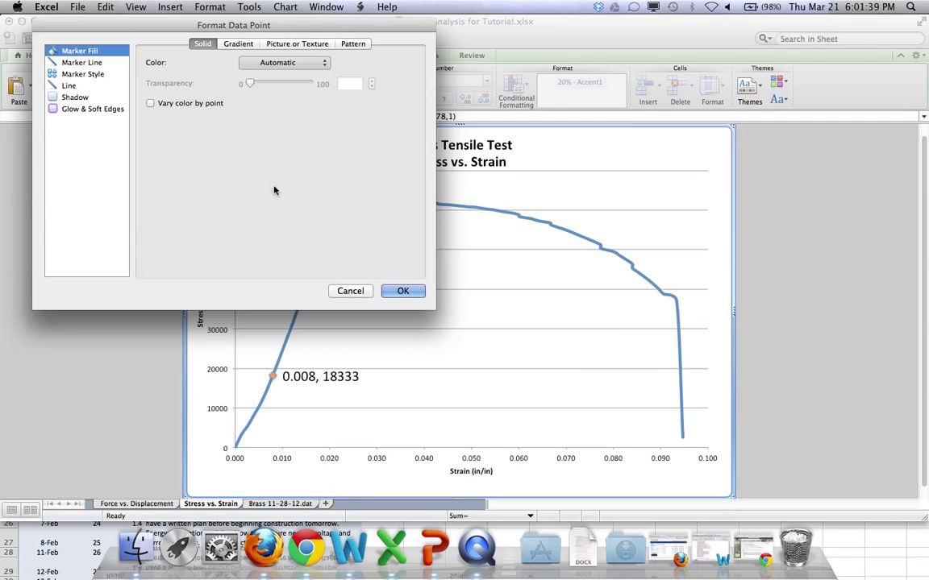
click(83, 73)
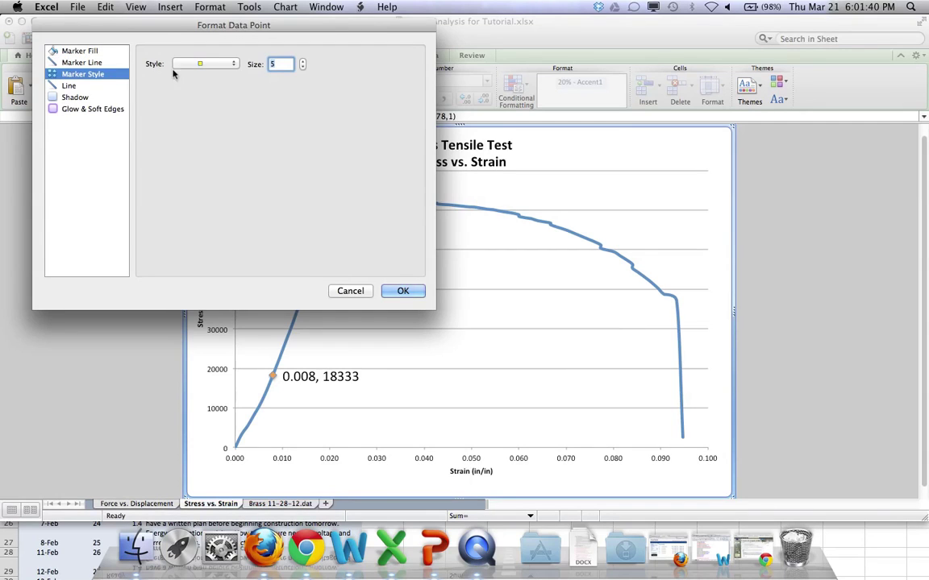
click(303, 63)
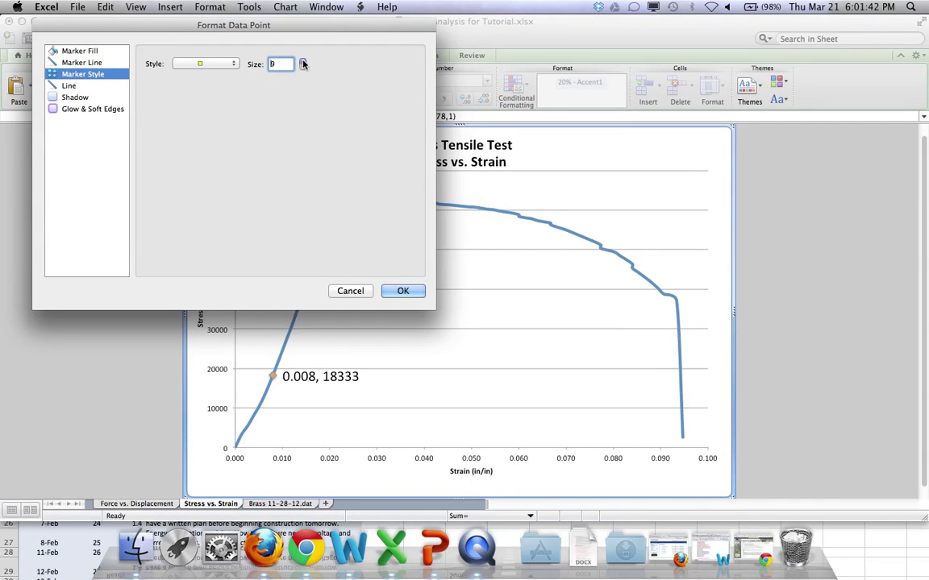
click(416, 296)
click(398, 190)
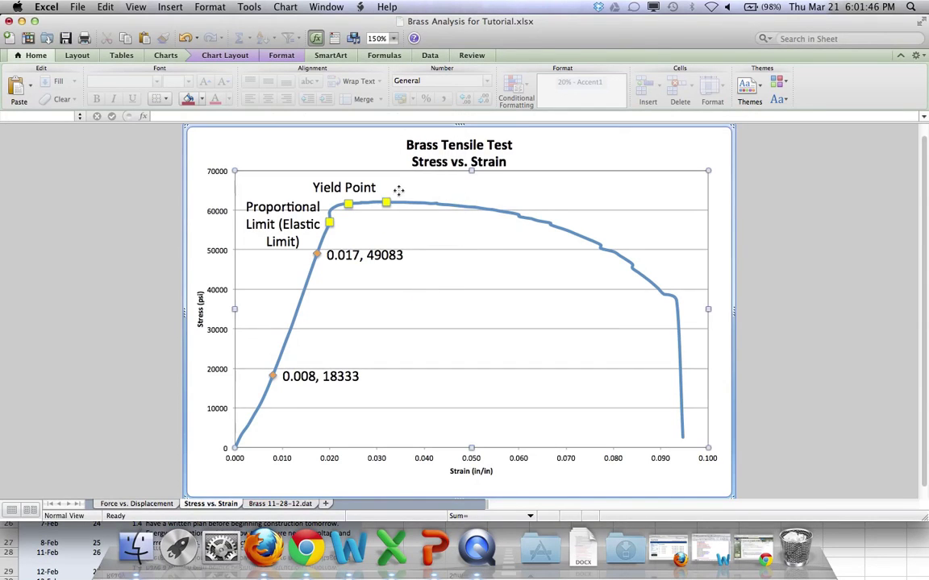
Add a data label to the yellow marker at 0.032 strain and replace its text with "Ultimate Stress"
click(386, 203)
click(386, 202)
right_click(386, 203)
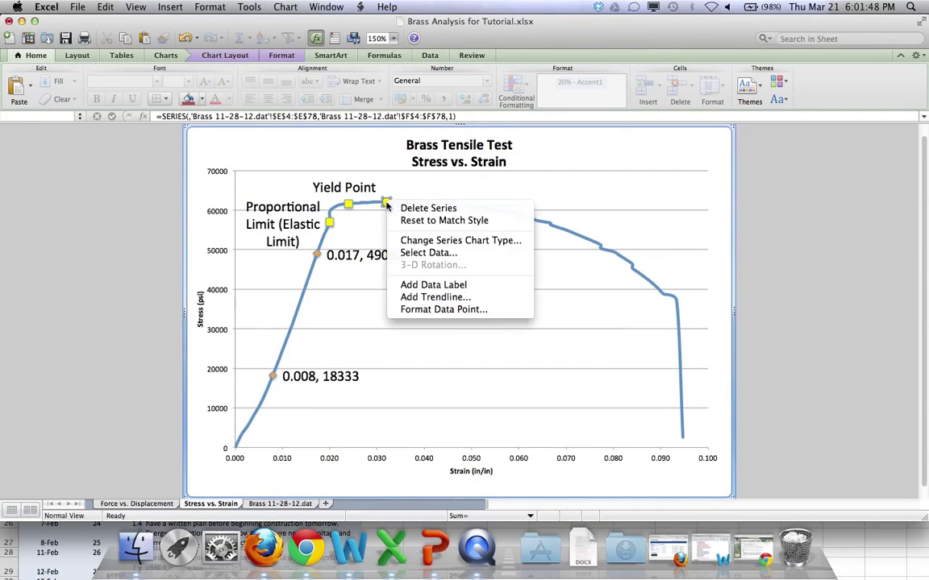
click(431, 287)
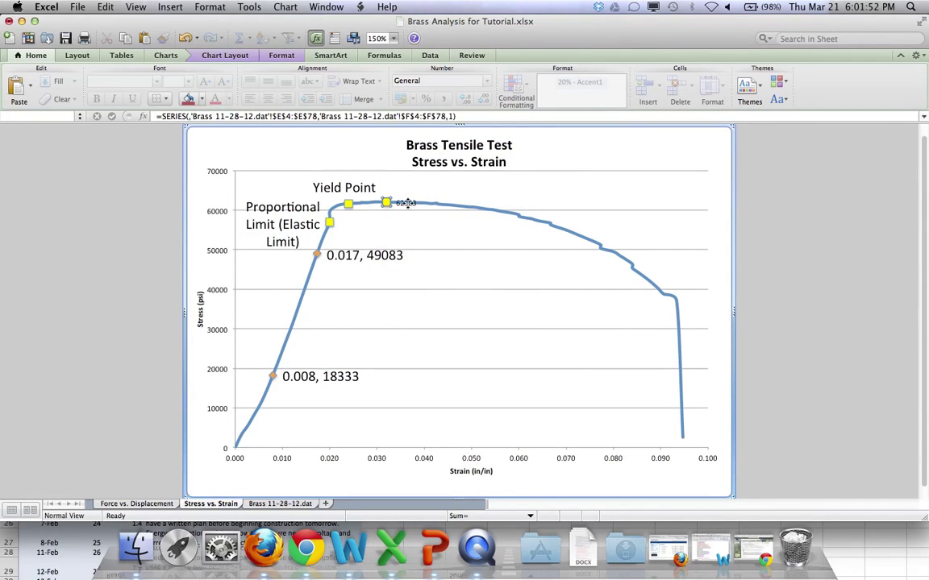
click(407, 202)
click(407, 203)
click(412, 203)
key(BackSpace)
key(BackSpace)
key(BackSpace)
key(BackSpace)
key(BackSpace)
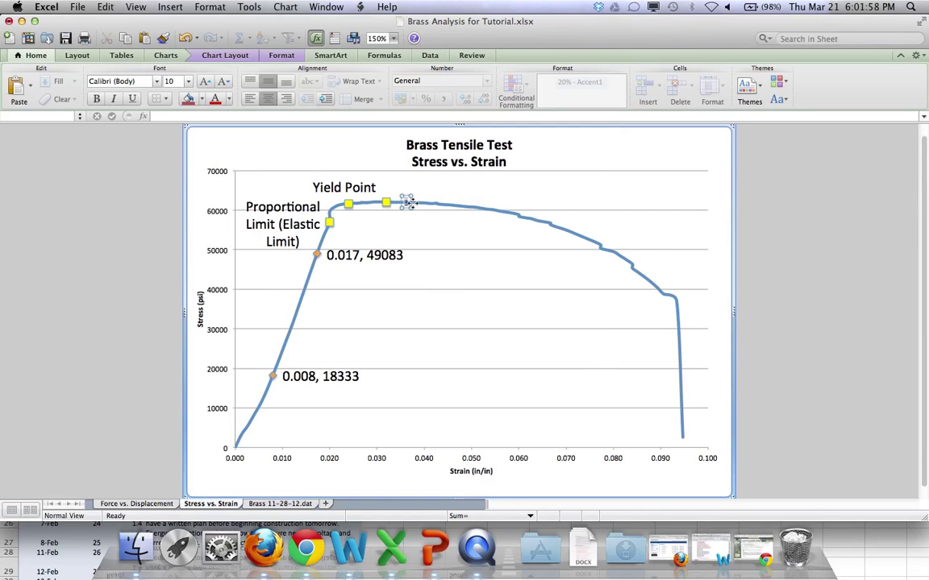
text(Ultimate Stress)
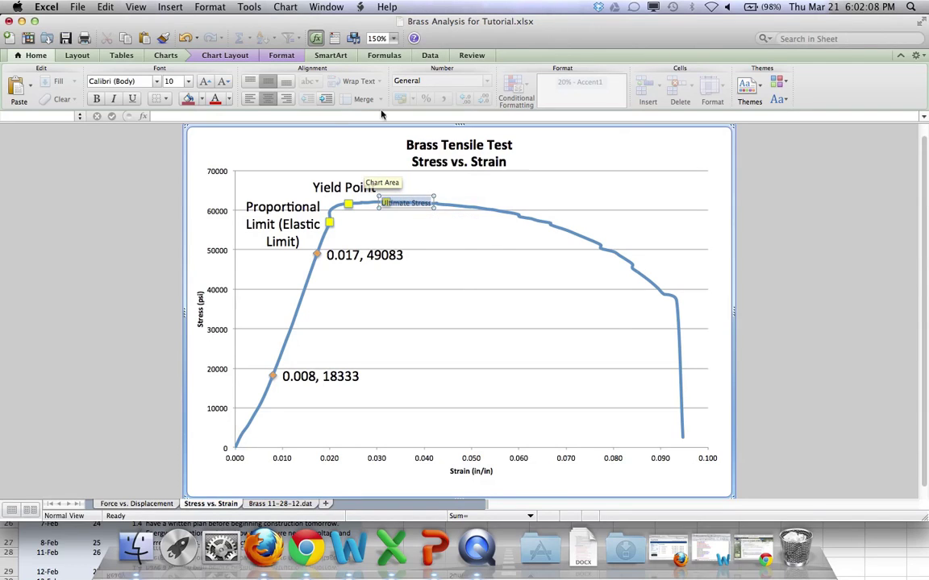
Set the Ultimate Stress label's font size to 18 and move it above its yellow marker
click(189, 81)
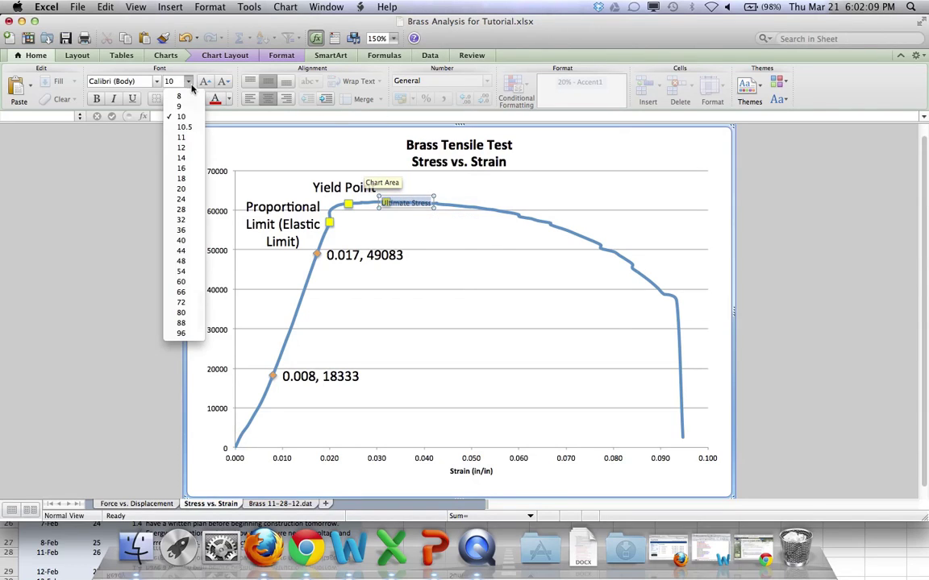
click(191, 182)
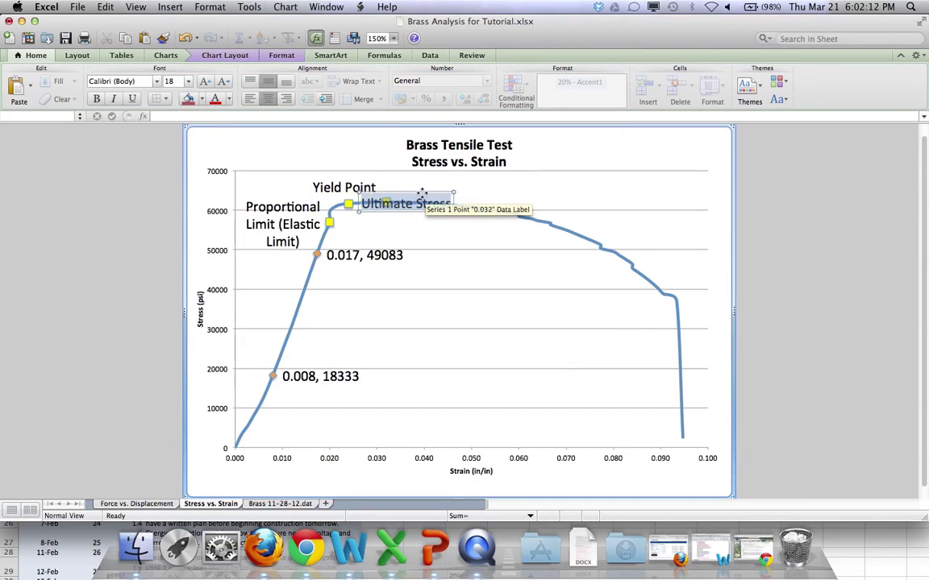
drag(422, 192, 413, 171)
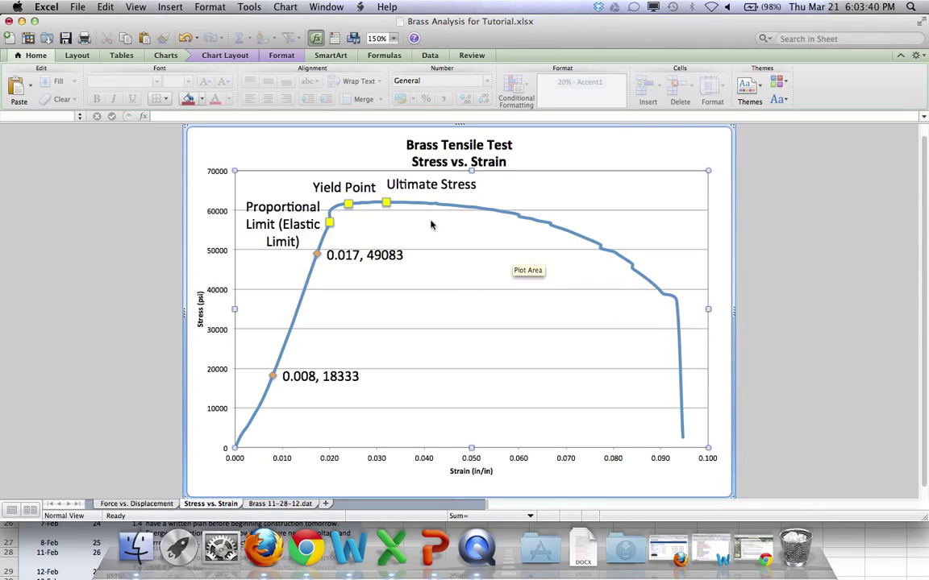
Give the curve's data point just before the final steep drop a square marker and enlarge it
mouse_move(434, 210)
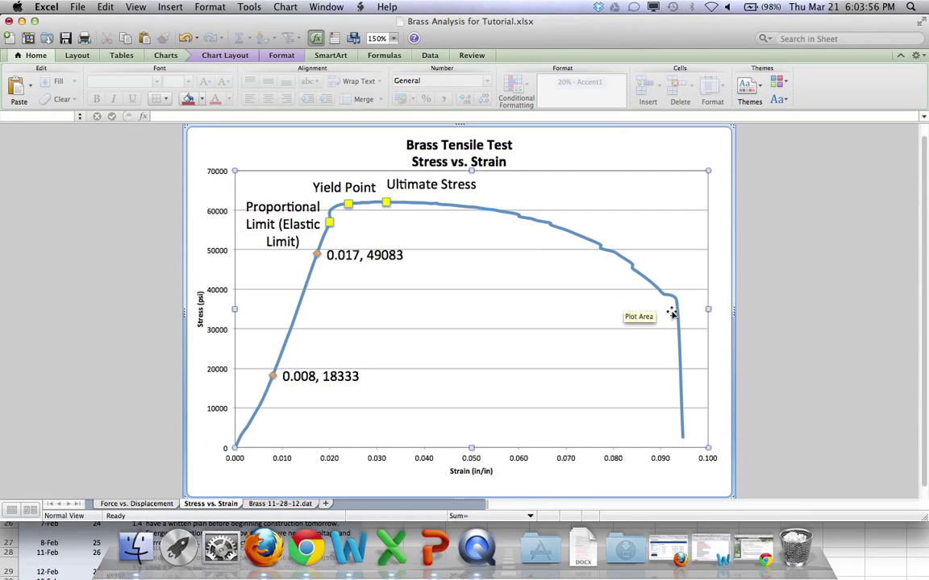
click(676, 302)
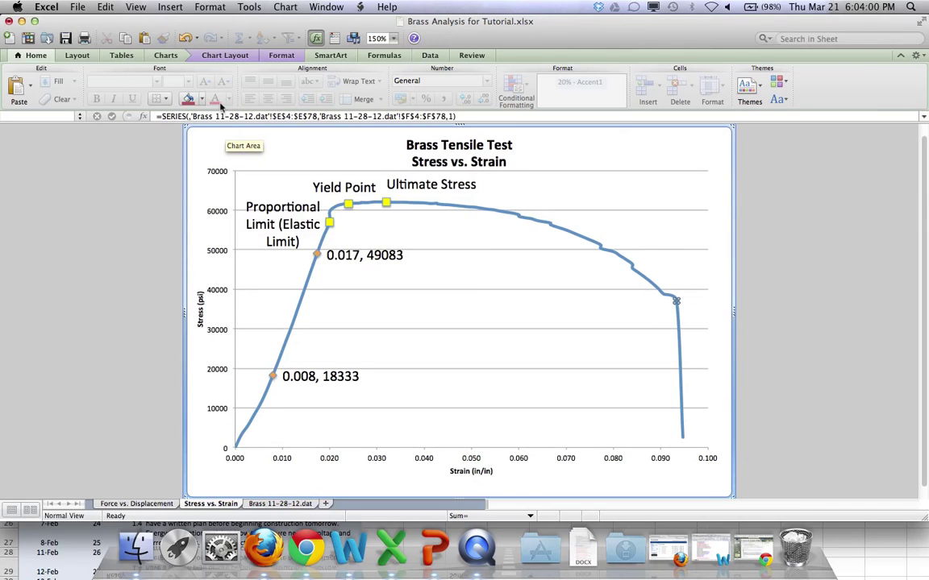
right_click(677, 303)
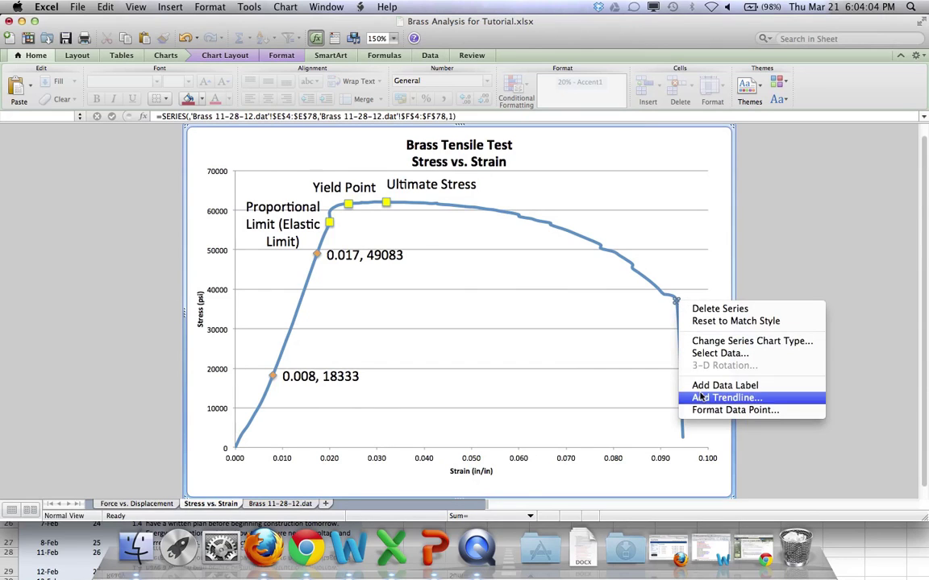
click(734, 410)
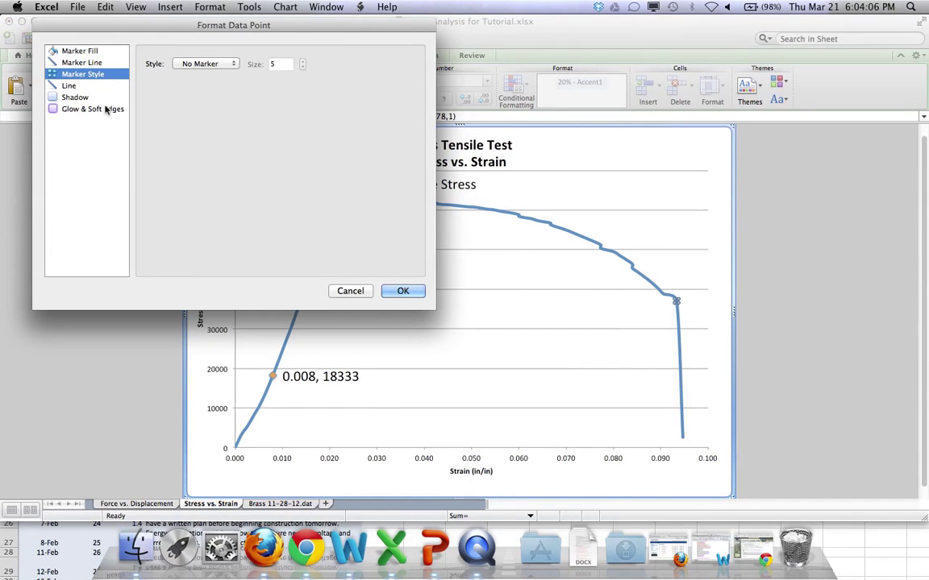
click(193, 63)
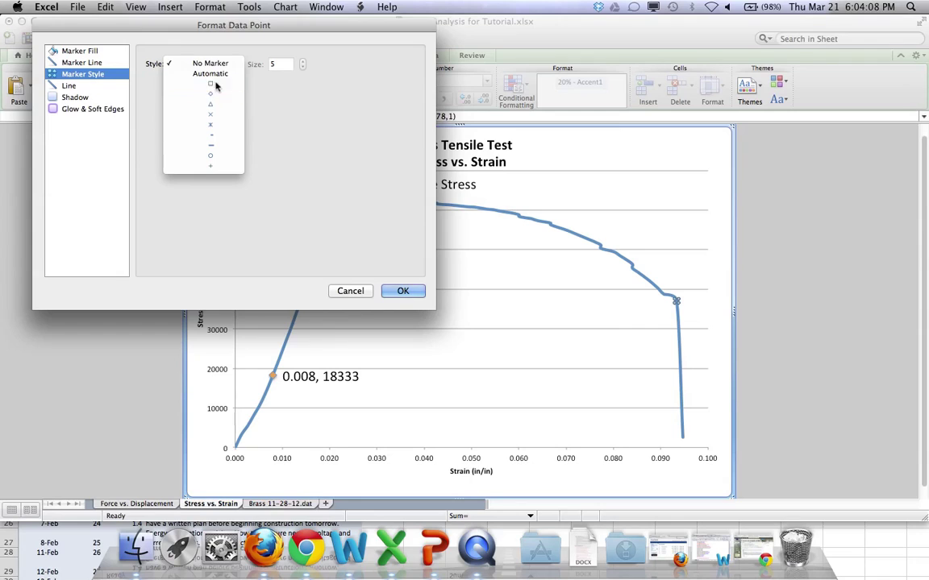
click(212, 84)
click(302, 62)
click(302, 62)
click(303, 61)
Fill the new square marker at the start of the final drop with yellow and apply the formatting
click(58, 63)
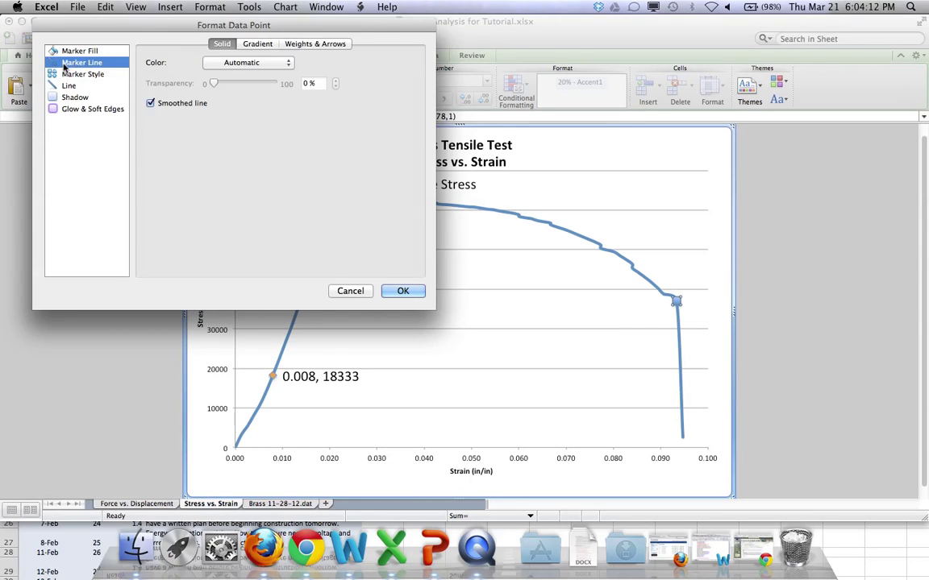
click(71, 49)
click(245, 62)
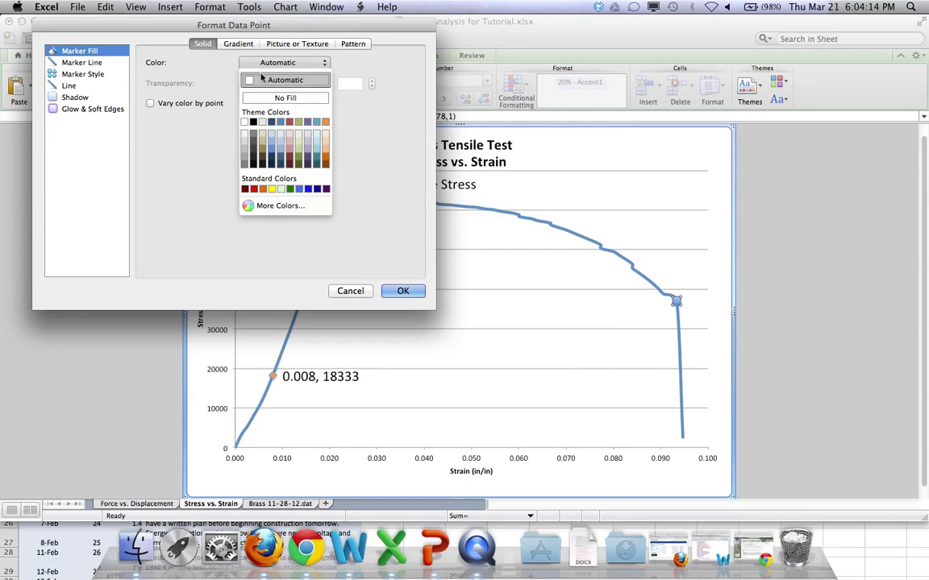
click(274, 189)
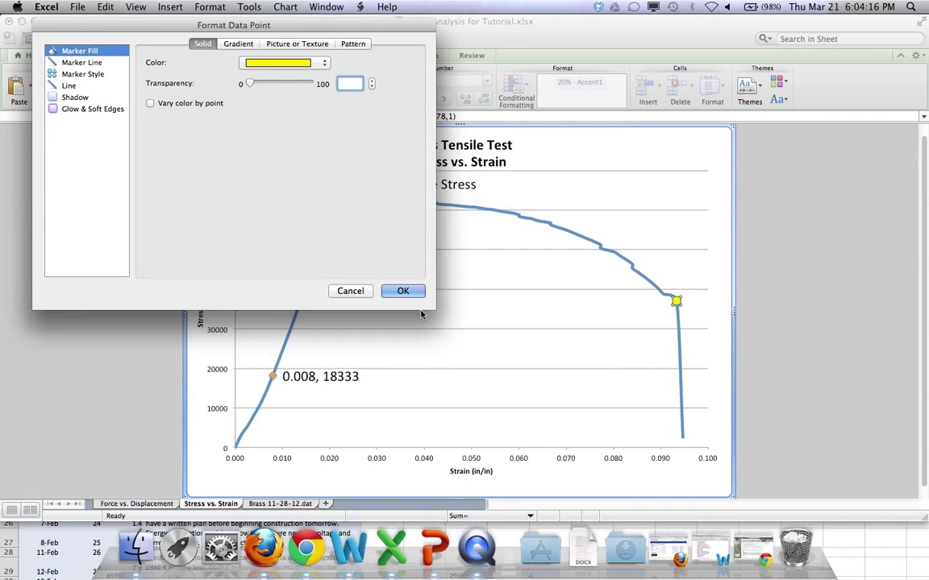
click(403, 291)
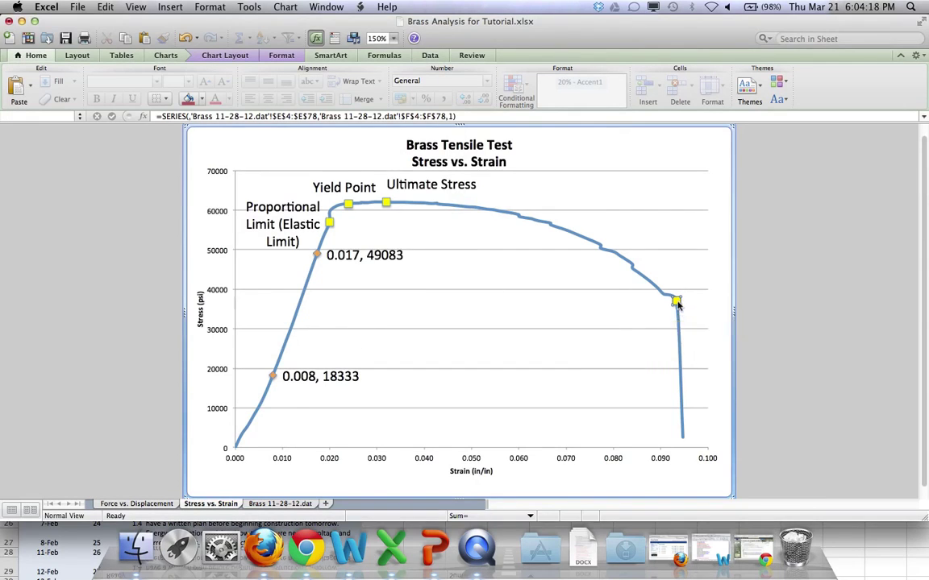
Add a data label to the yellow marker at the final drop, undoing any deletion of the label
right_click(677, 303)
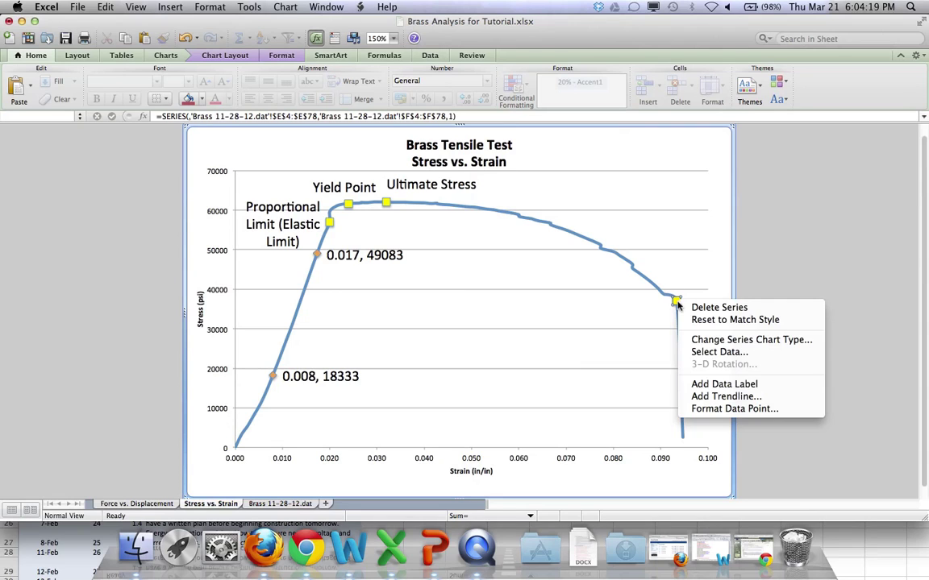
click(714, 385)
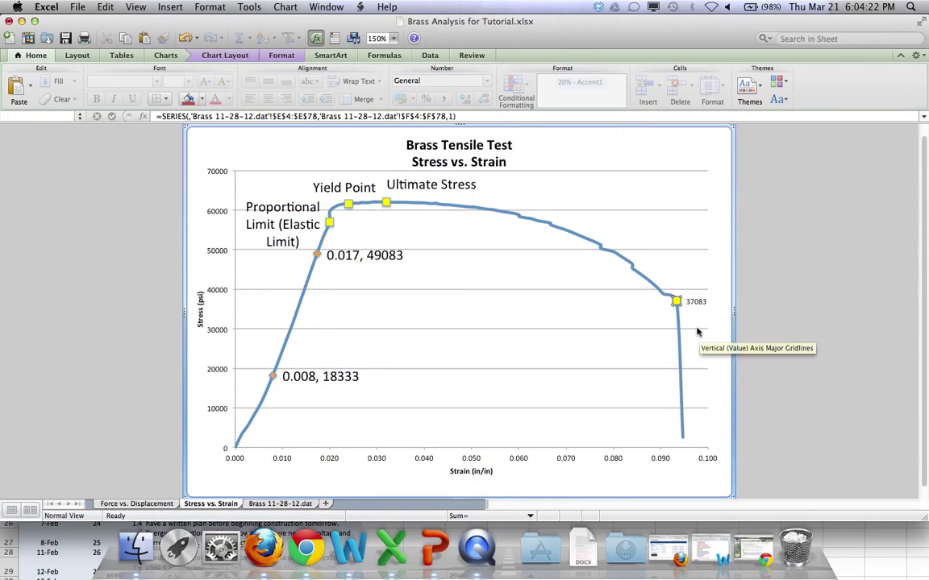
click(698, 301)
click(698, 302)
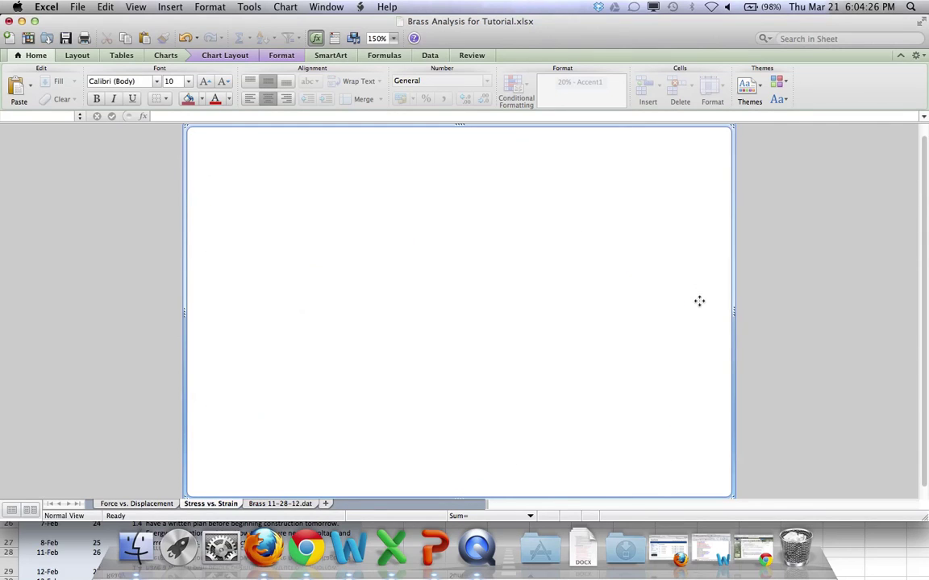
key(Delete)
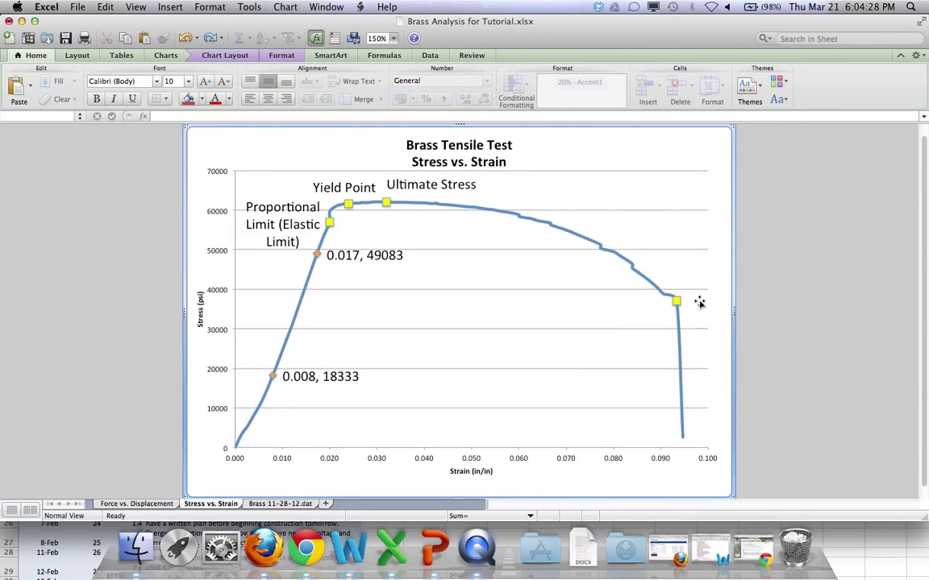
key(super+z)
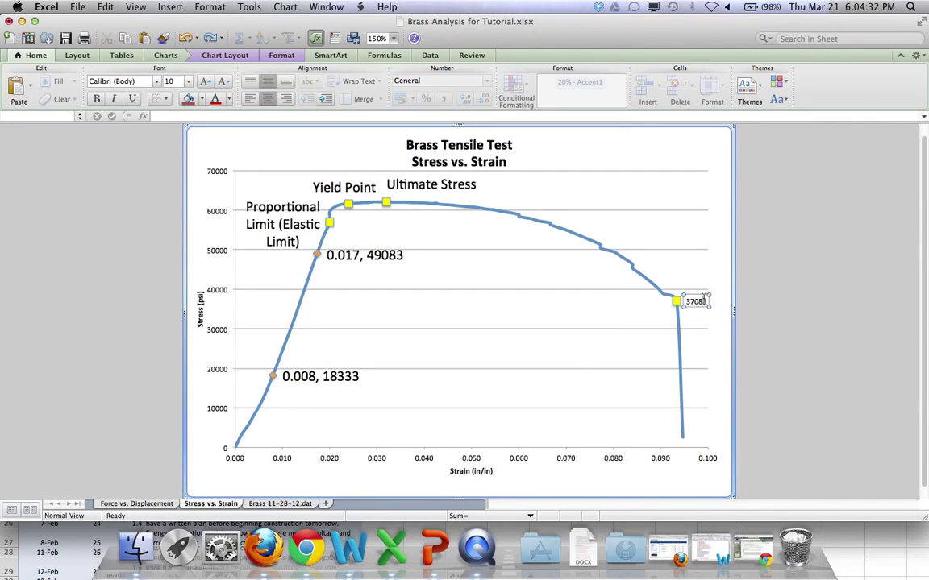
Replace the text of the final marker's data label with "Breaking/Rupture Stress"
click(698, 301)
key(BackSpace)
key(BackSpace)
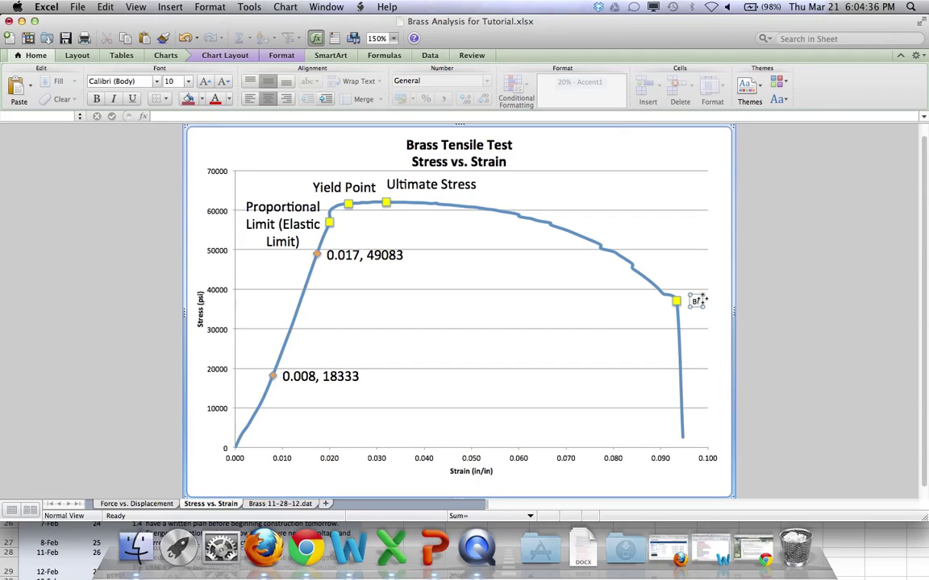
key(BackSpace)
text(Breaking)
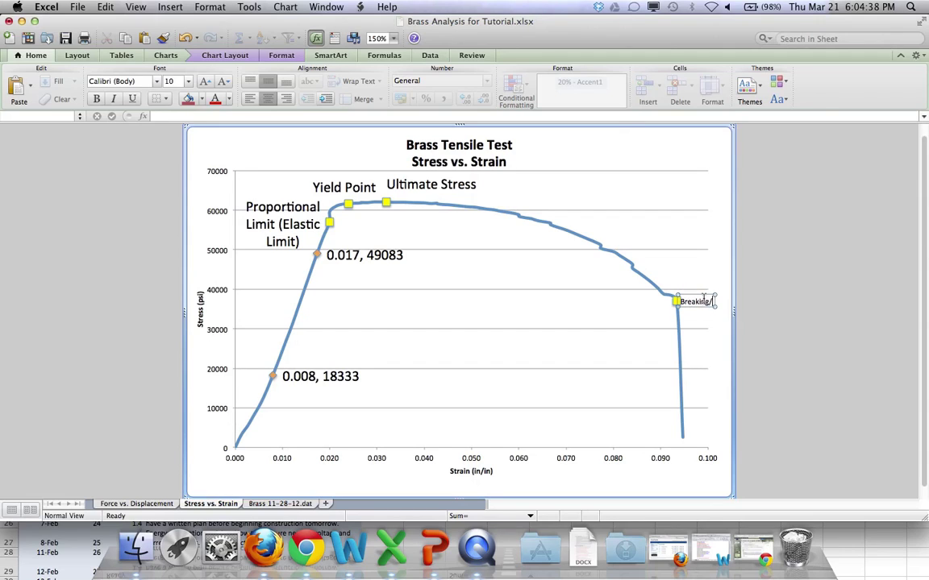
text(/Rupture)
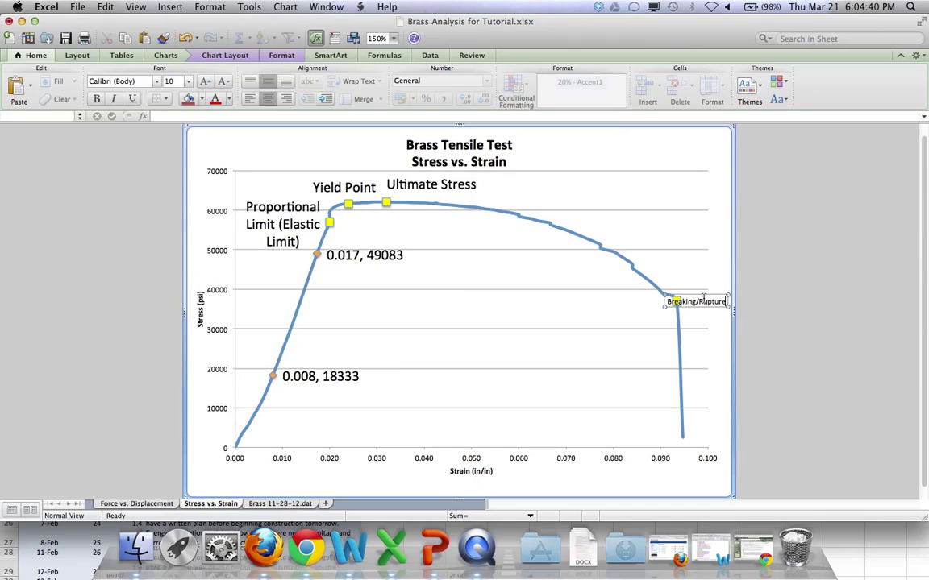
text( Stress)
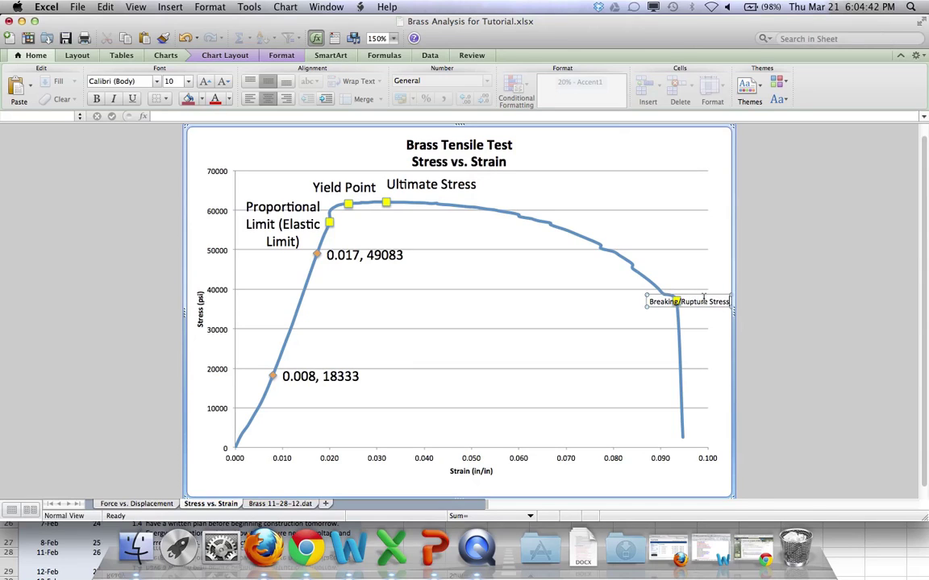
Change the last word of the final marker's data label so it reads "Breaking/Rupture Point"
key(BackSpace)
key(BackSpace)
key(BackSpace)
key(BackSpace)
key(BackSpace)
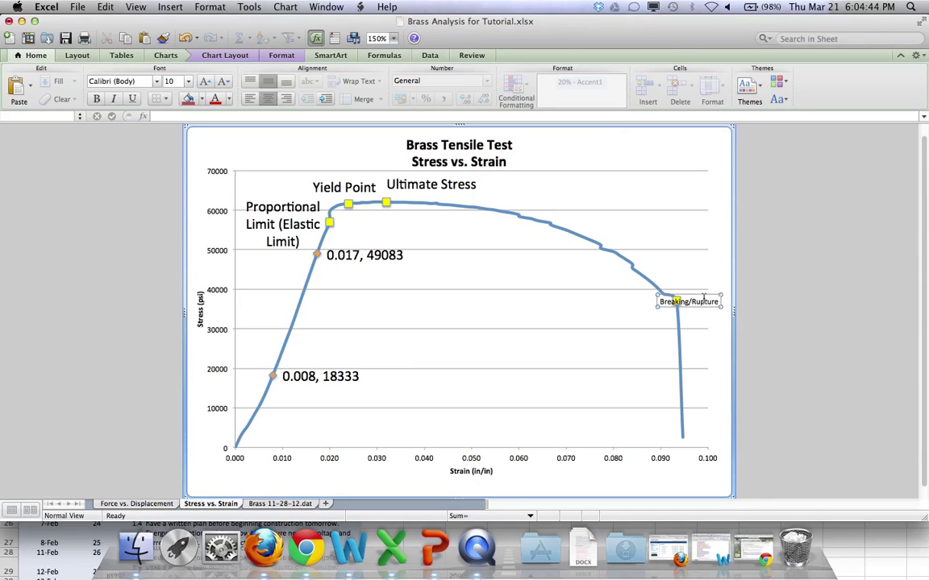
text(Point)
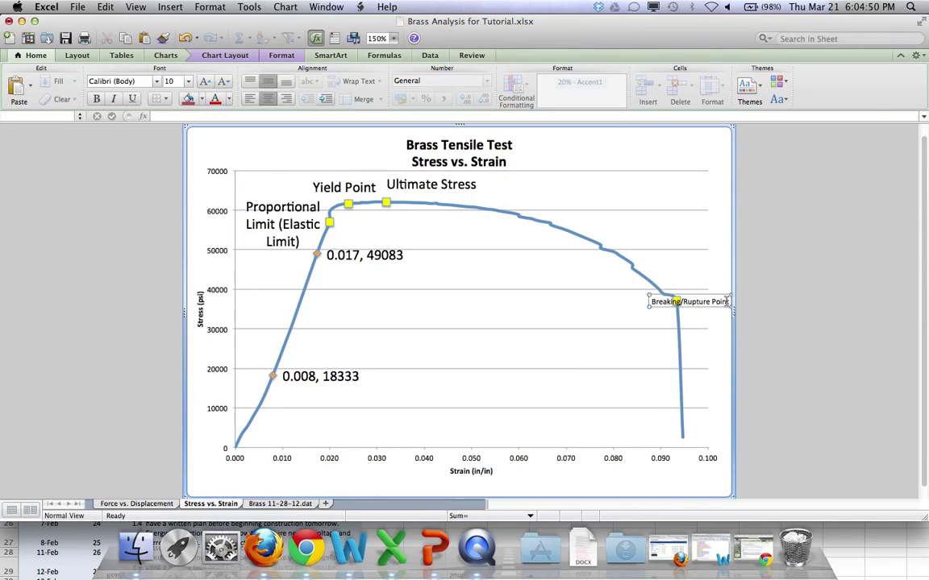
drag(512, 228, 493, 190)
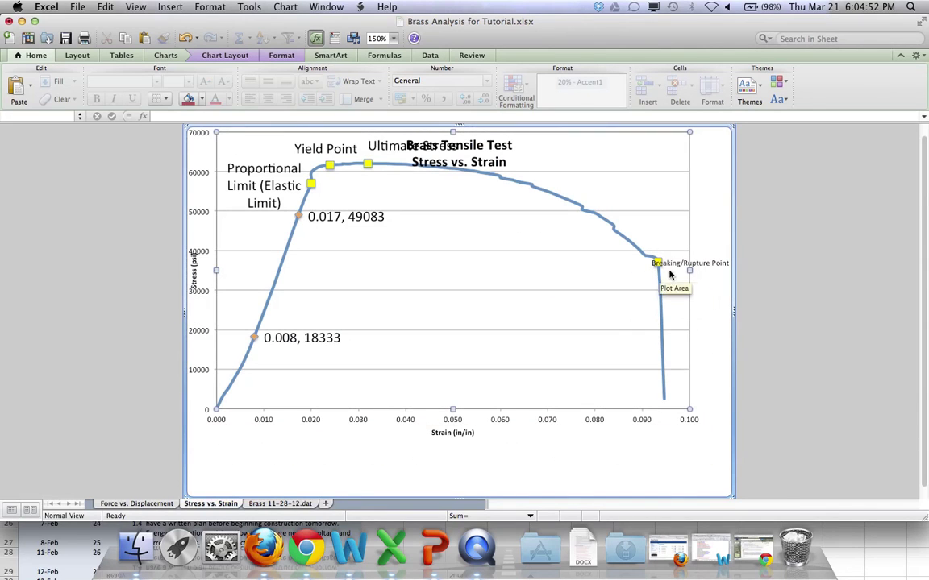
key(super+z)
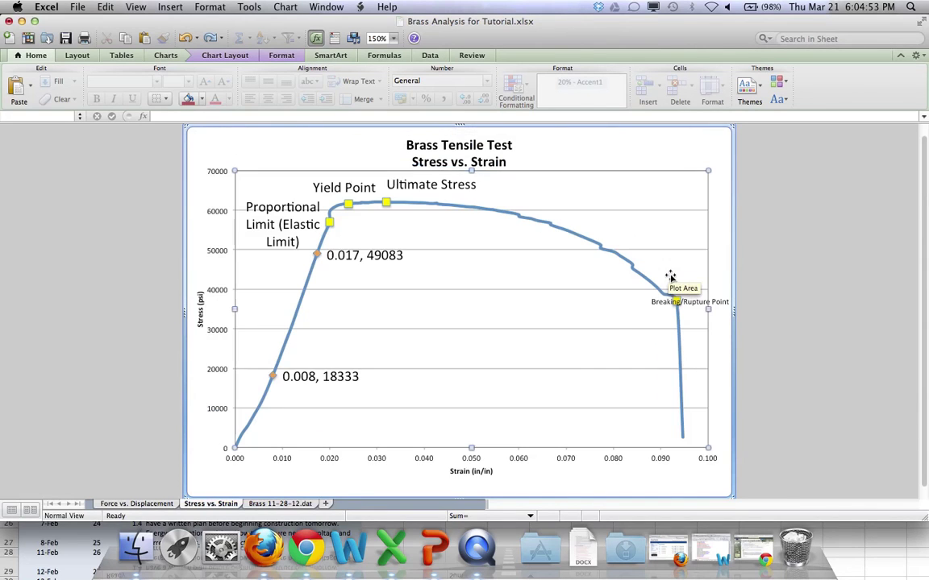
click(723, 305)
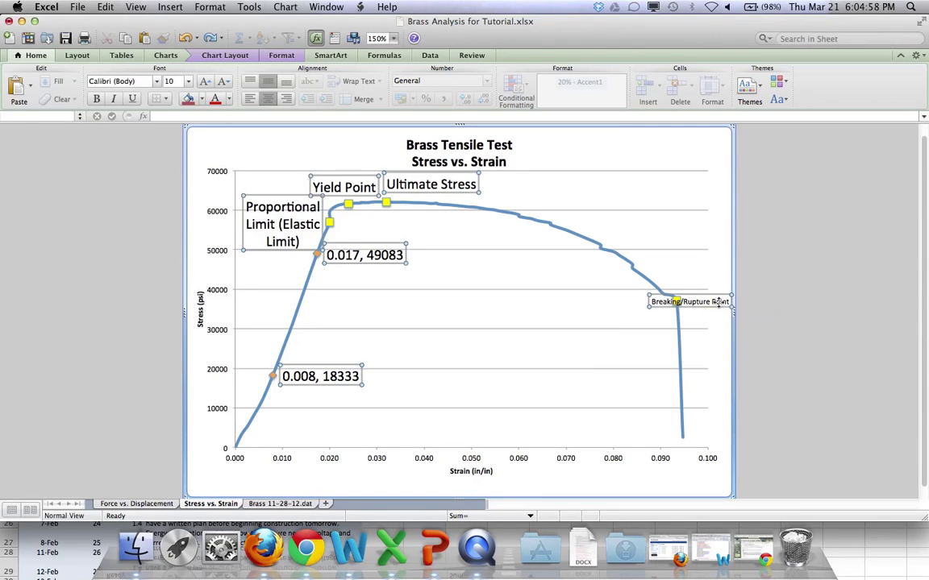
click(718, 302)
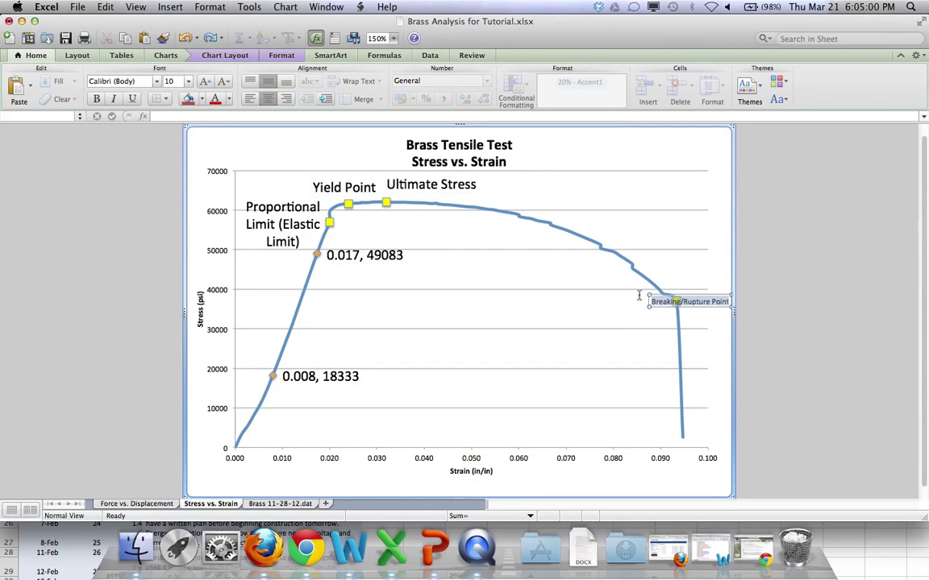
drag(436, 222, 453, 208)
key(super+z)
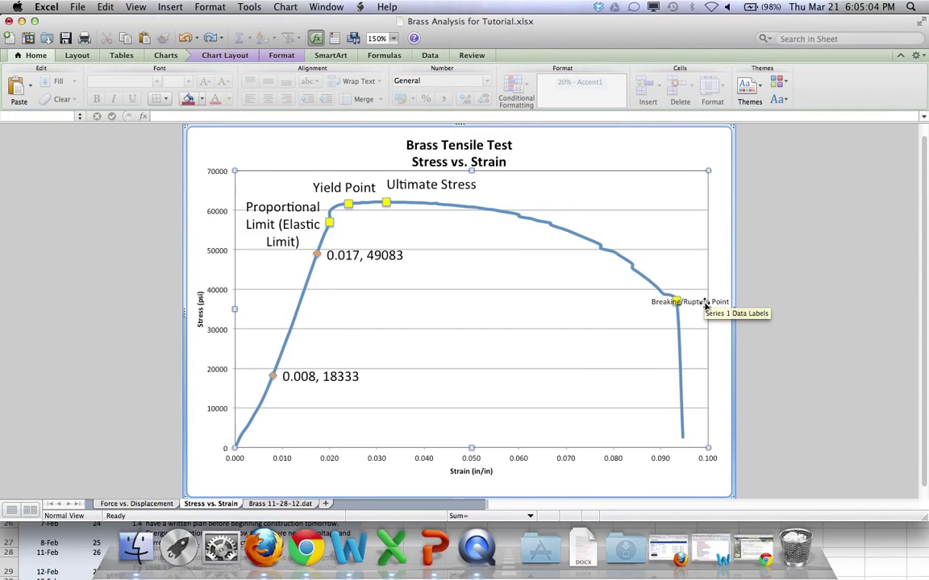
Set the "Breaking/Rupture Point" data label's font size to 18 and move the label above its yellow marker, clear of the curve
click(705, 304)
click(707, 303)
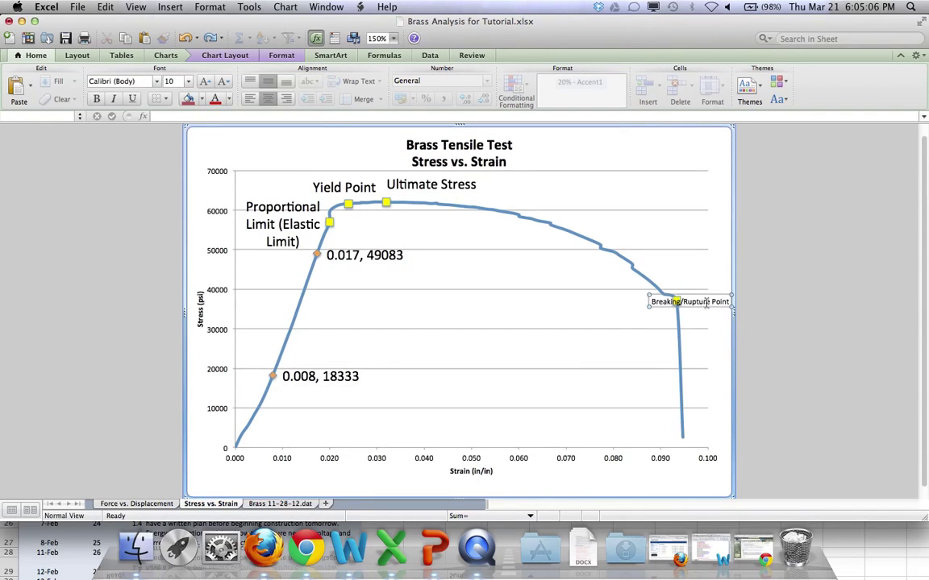
click(723, 301)
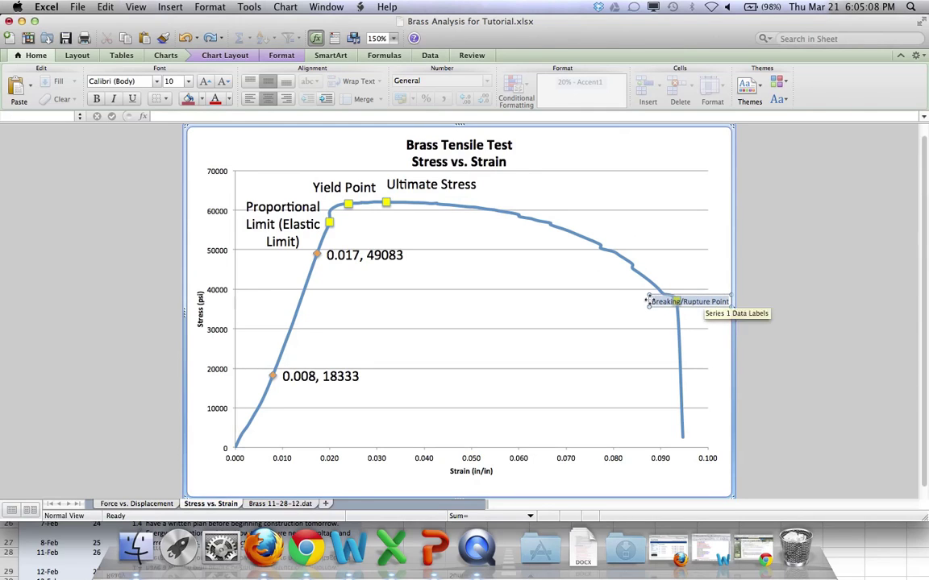
click(188, 81)
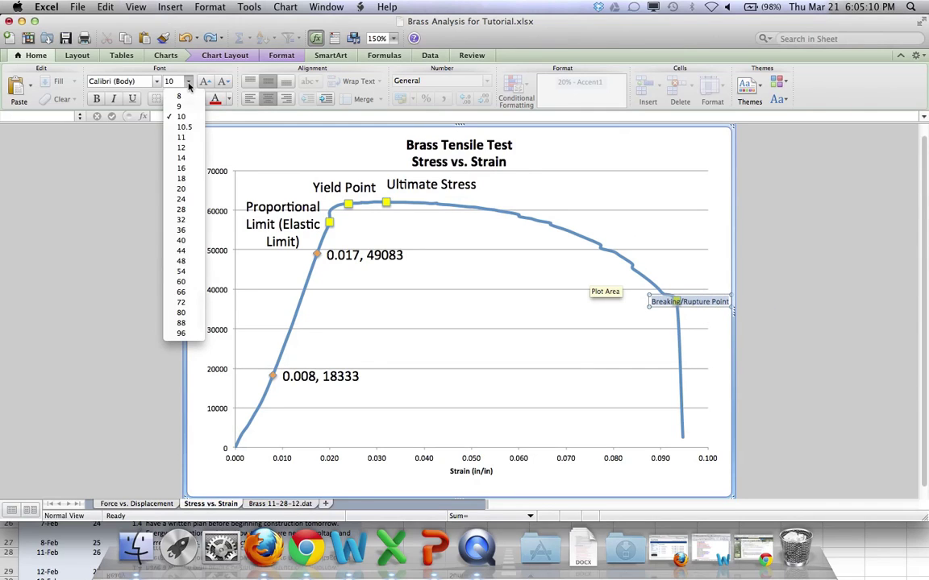
click(187, 178)
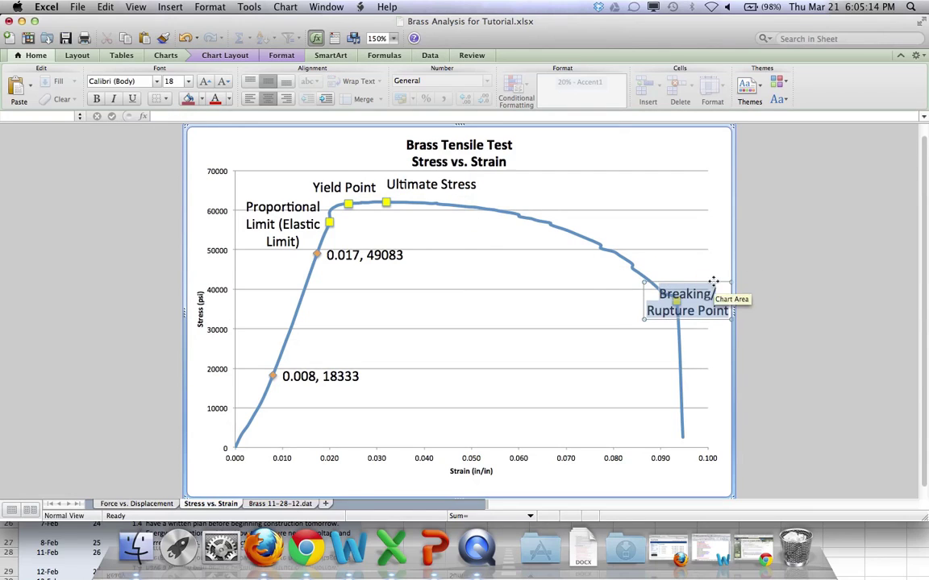
drag(709, 284, 718, 237)
click(752, 256)
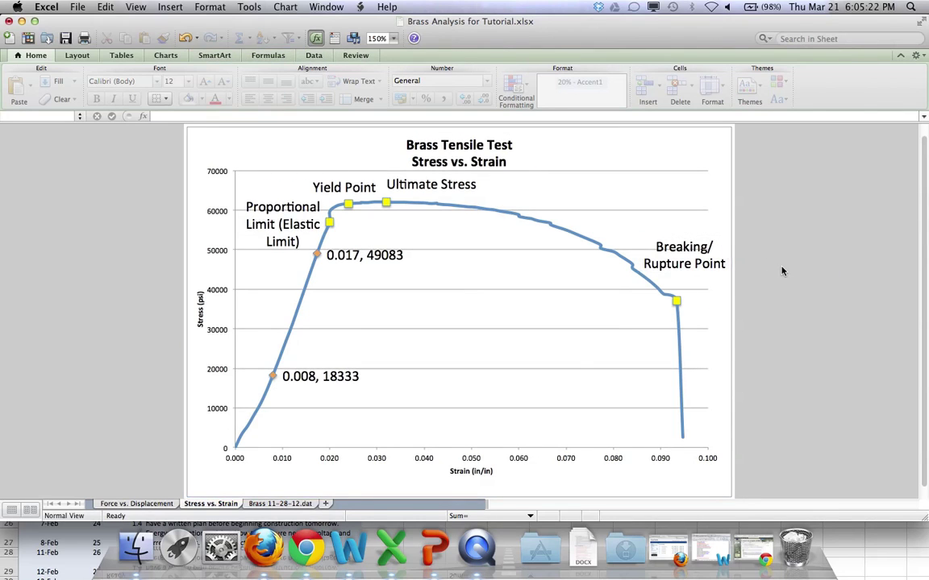